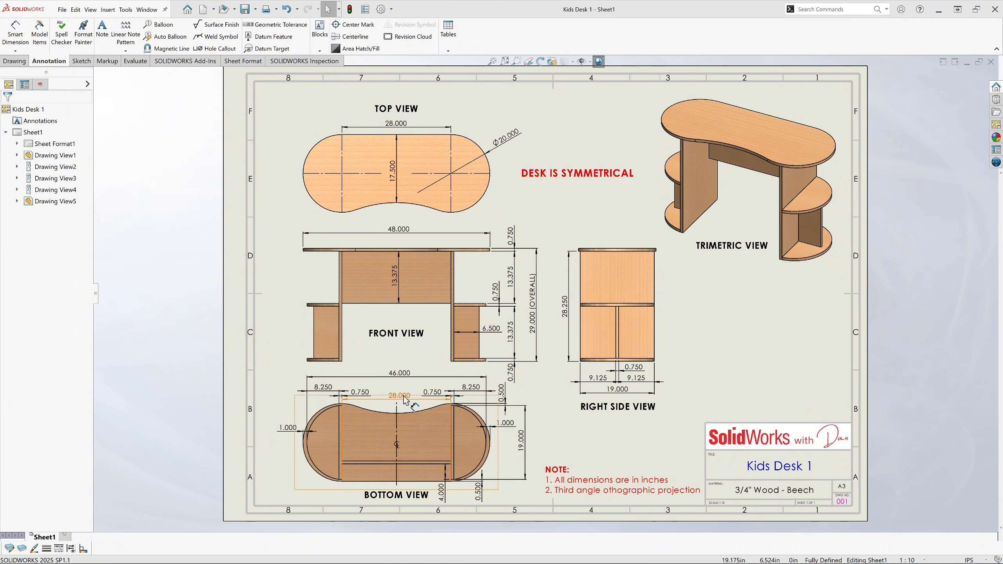
Examine the dimensions of the desk's bottom view on the drawing sheet.
{"action": "scroll", "coordinate": [406, 400], "scroll_direction": "down", "scroll_amount": 2}
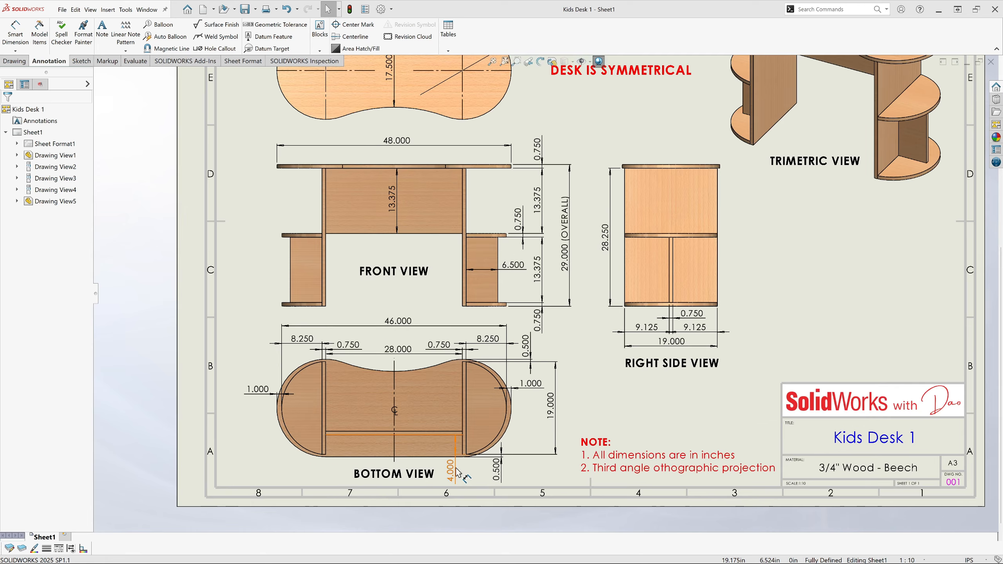
{"action": "scroll", "coordinate": [458, 472], "scroll_direction": "down", "scroll_amount": 2}
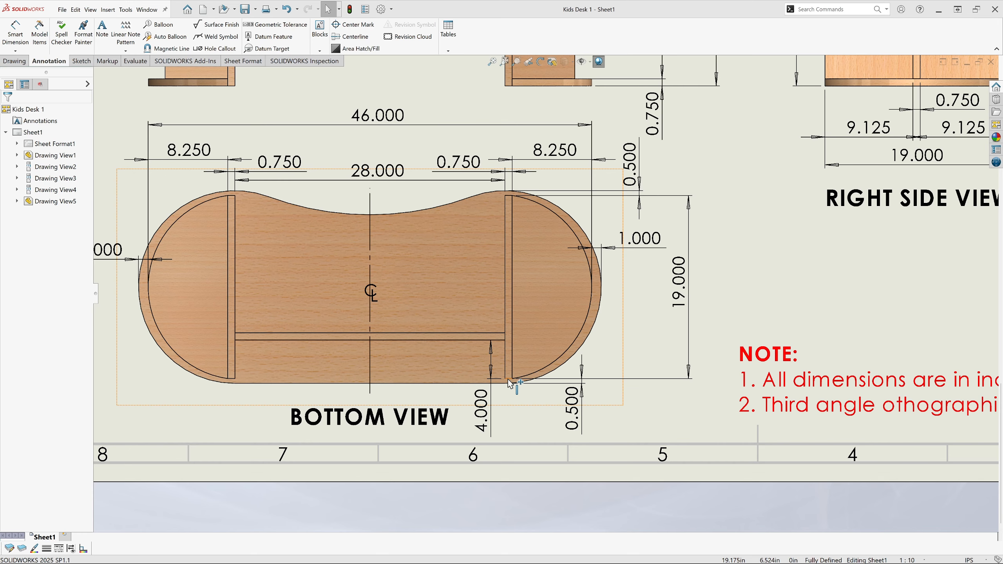
{"action": "left_click", "coordinate": [506, 62]}
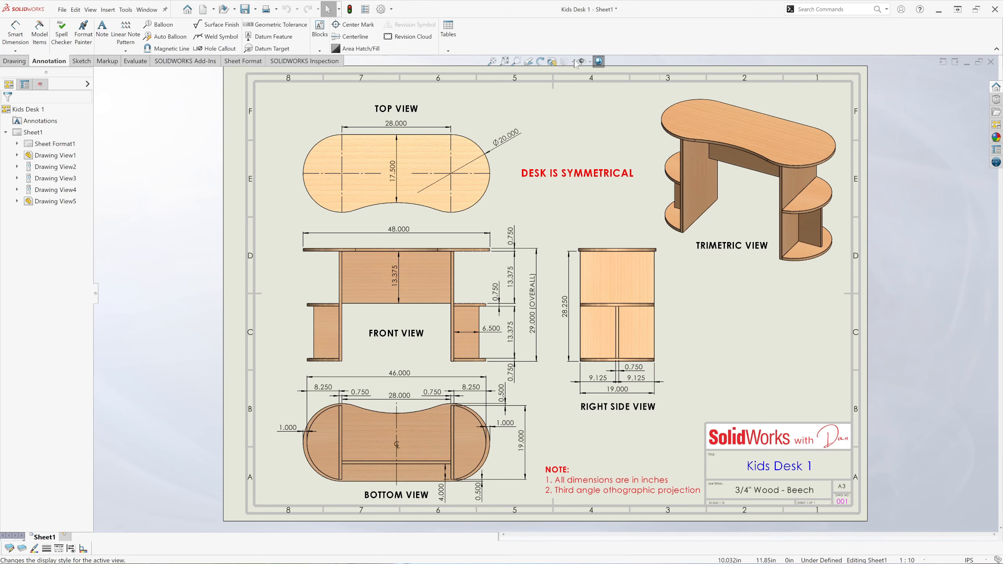
Create a new part document.
{"action": "left_click", "coordinate": [62, 11]}
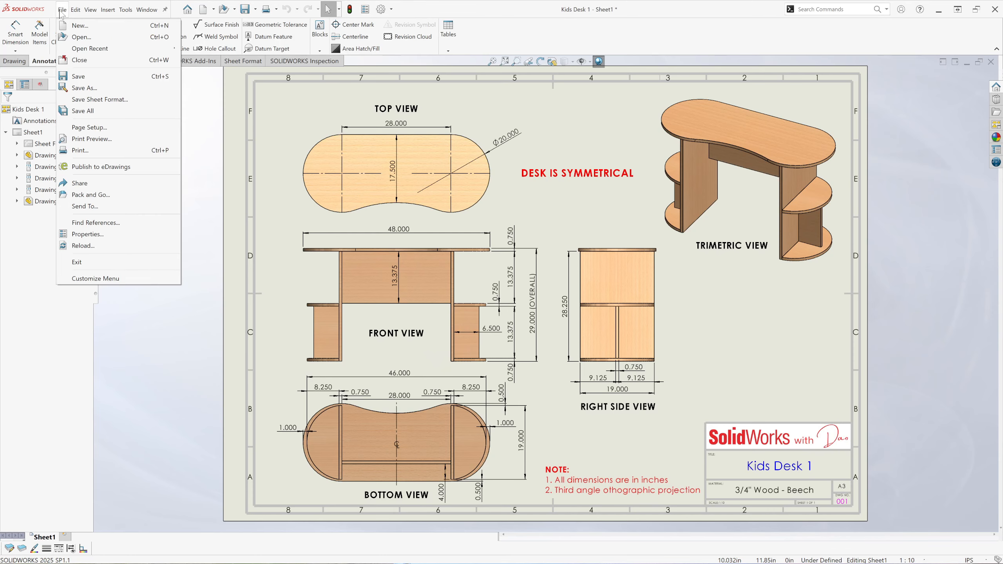
{"action": "left_click", "coordinate": [78, 26]}
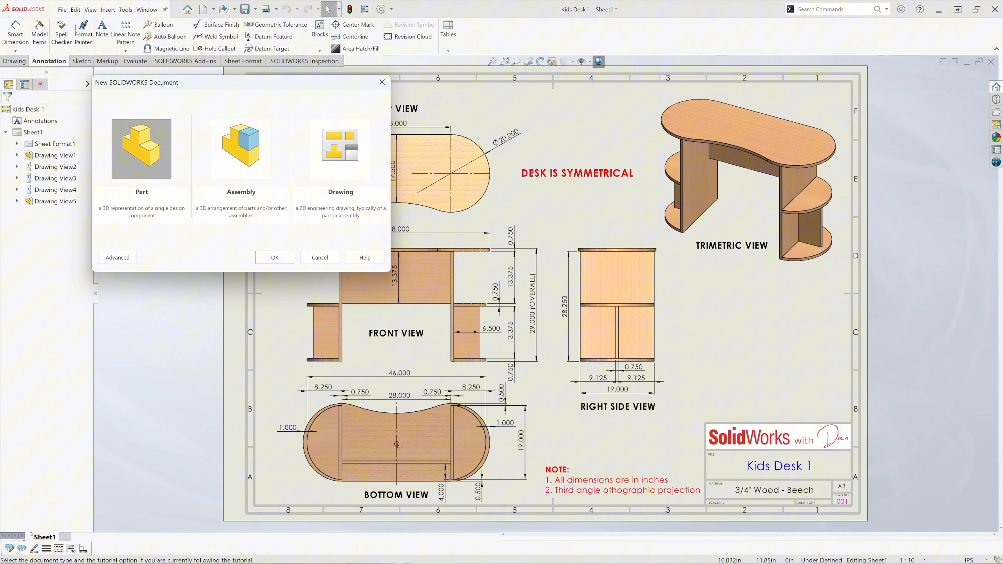
{"action": "left_click", "coordinate": [142, 150]}
{"action": "left_click", "coordinate": [269, 257]}
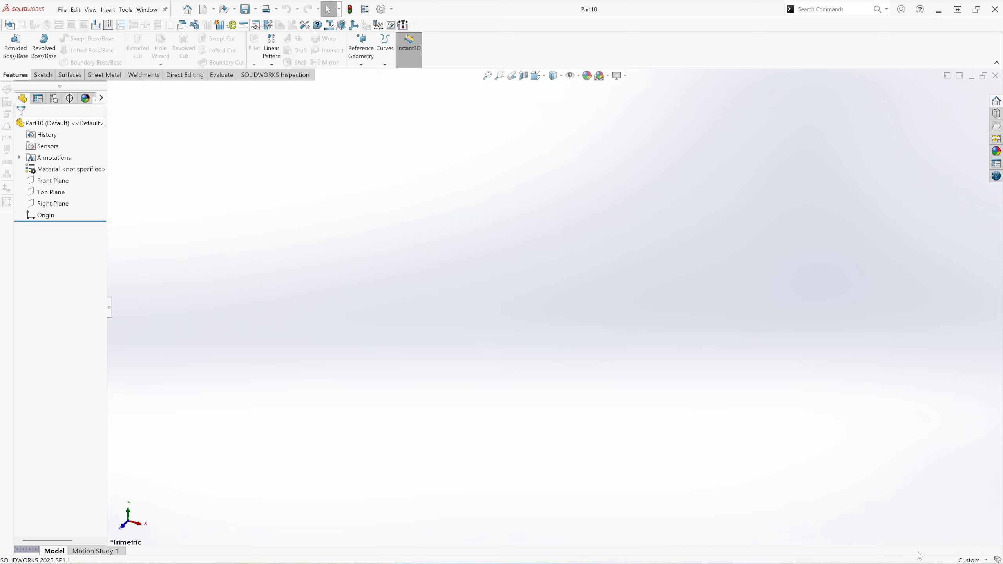
Set the part's unit system to IPS (inch, pound, second) with three decimal places (.123) for length.
{"action": "left_click", "coordinate": [975, 560]}
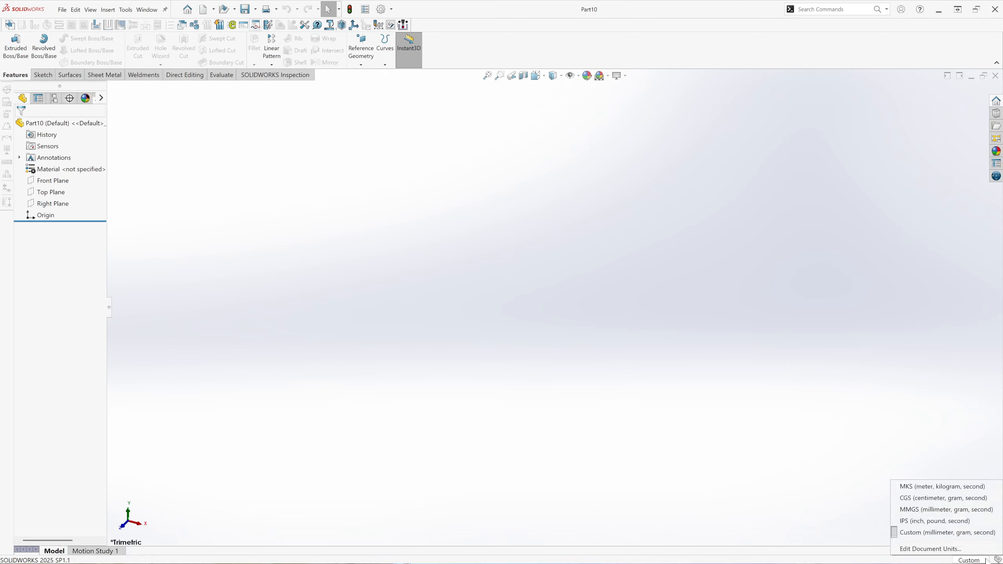
{"action": "left_click", "coordinate": [925, 524]}
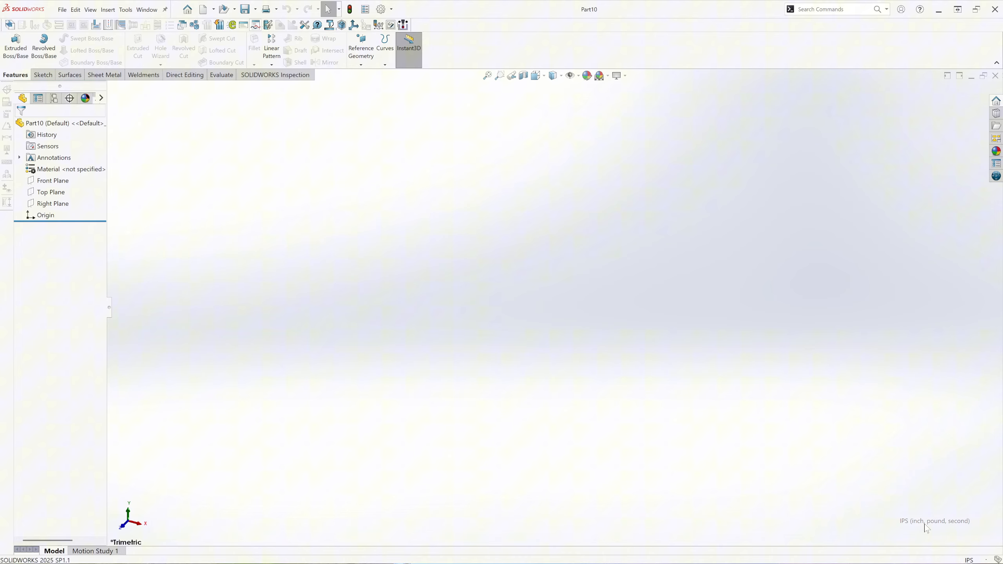
{"action": "left_click", "coordinate": [390, 9]}
{"action": "left_click", "coordinate": [389, 22]}
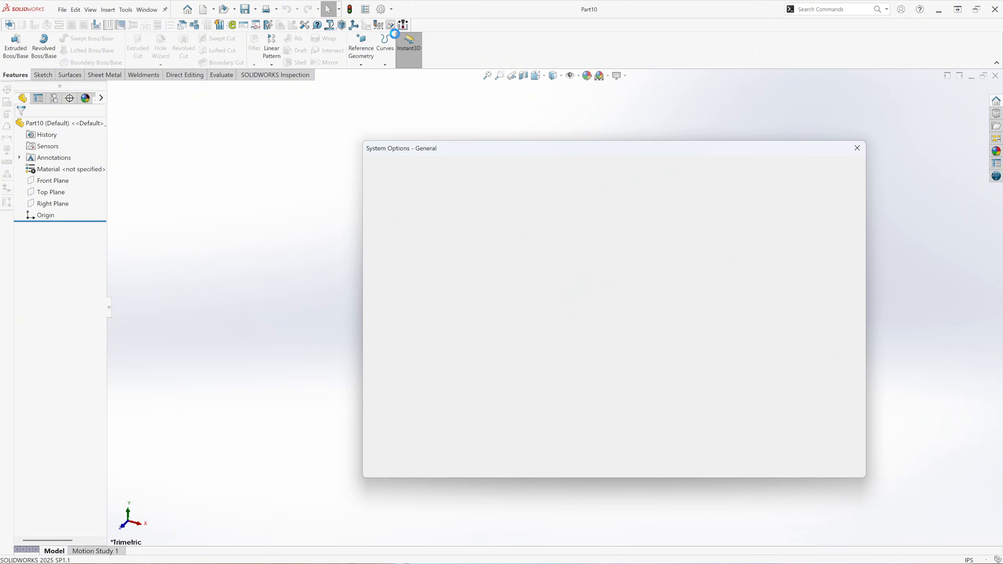
{"action": "left_click", "coordinate": [441, 170]}
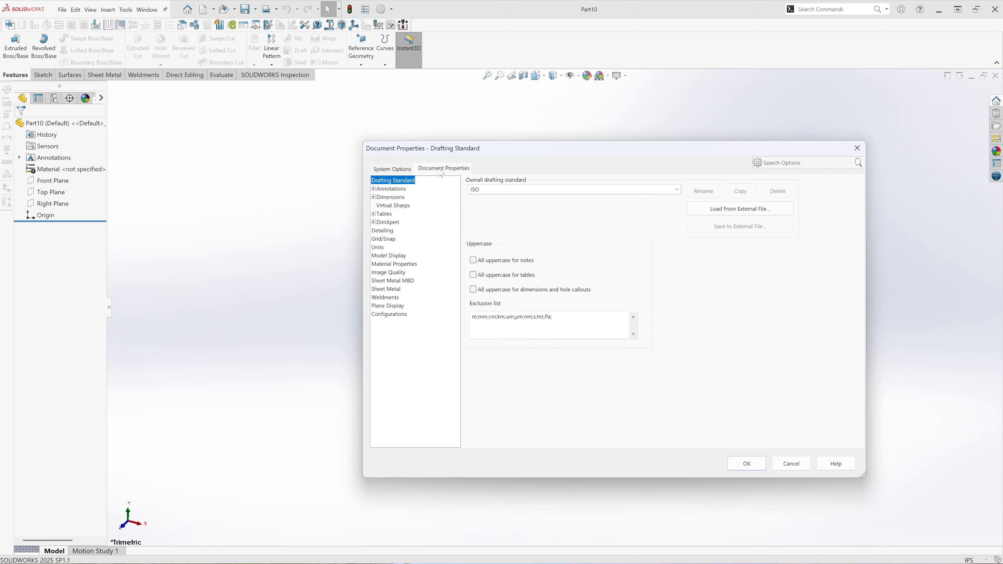
{"action": "left_click", "coordinate": [378, 247]}
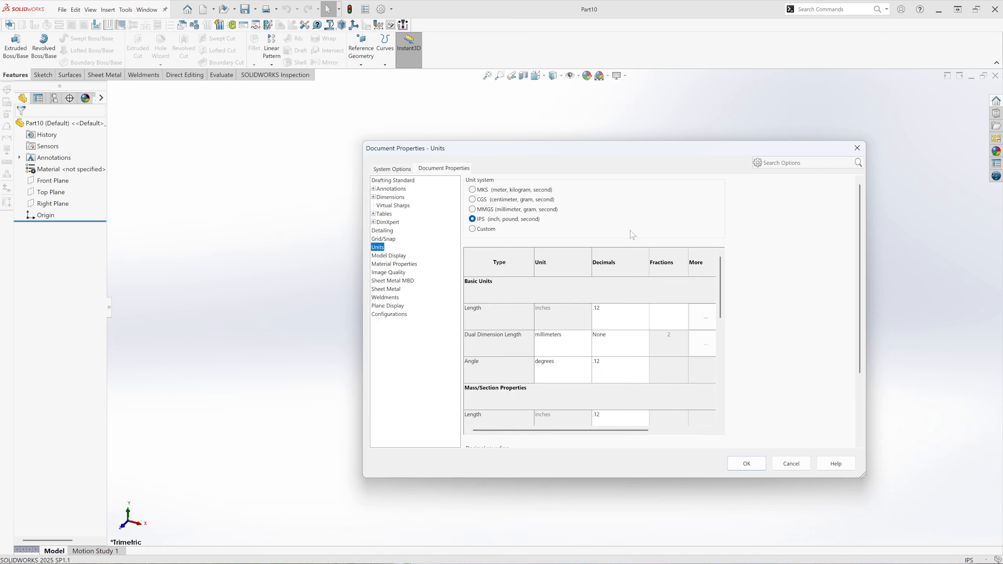
{"action": "left_click", "coordinate": [617, 316]}
{"action": "left_click", "coordinate": [645, 308]}
{"action": "left_click", "coordinate": [602, 344]}
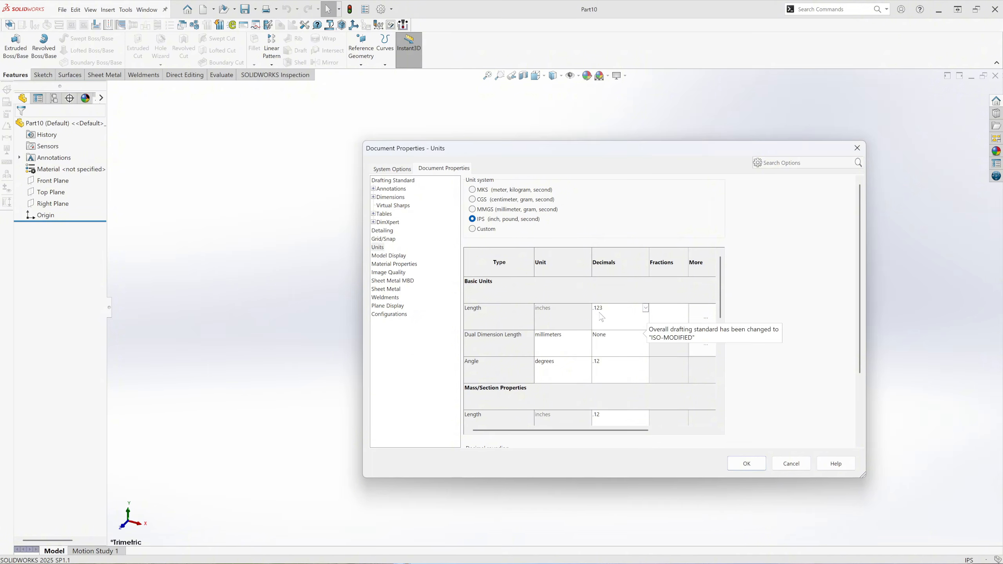
{"action": "left_click", "coordinate": [747, 464]}
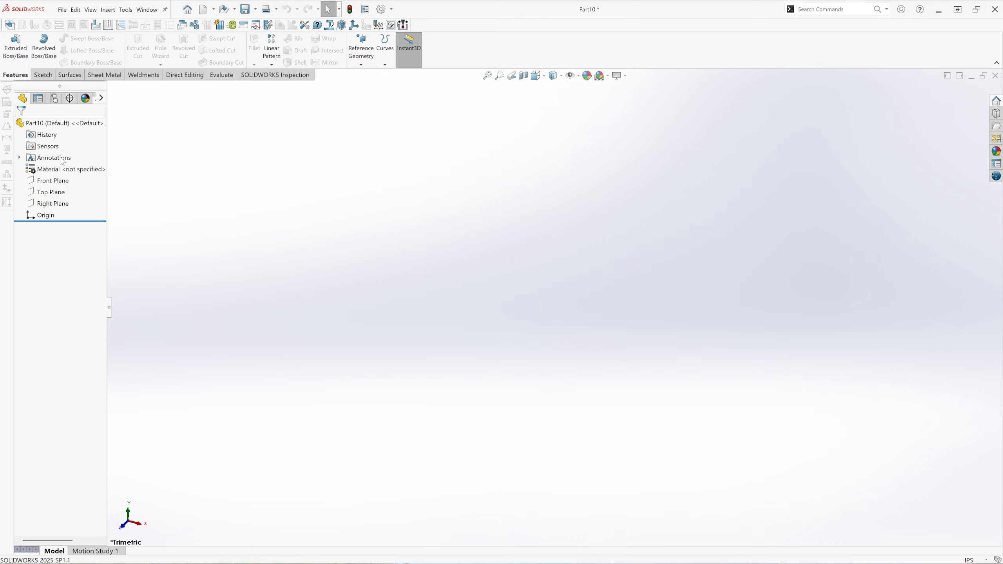
Save the part under the file name Kids Desk_1.
{"action": "left_click", "coordinate": [62, 9]}
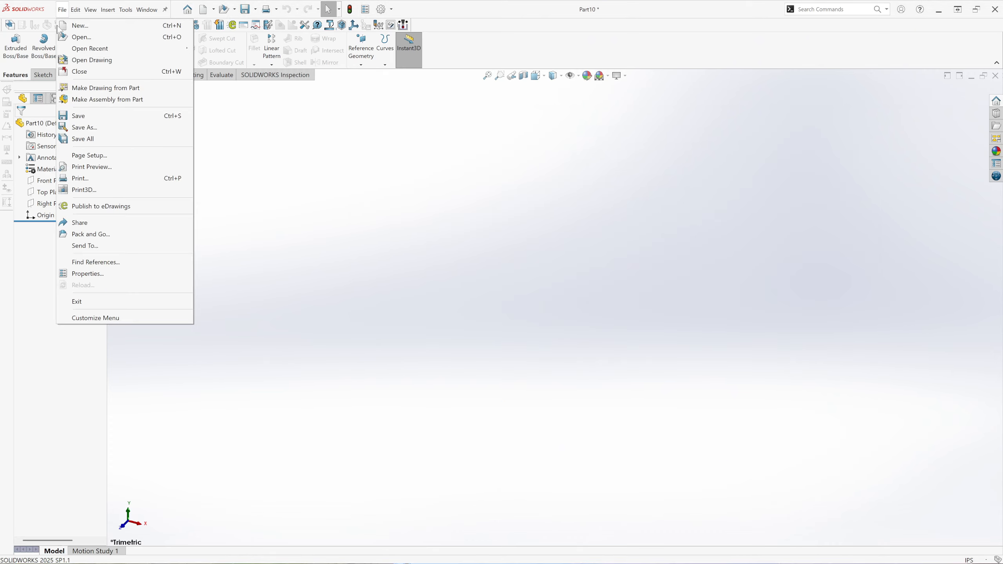
{"action": "left_click", "coordinate": [95, 127]}
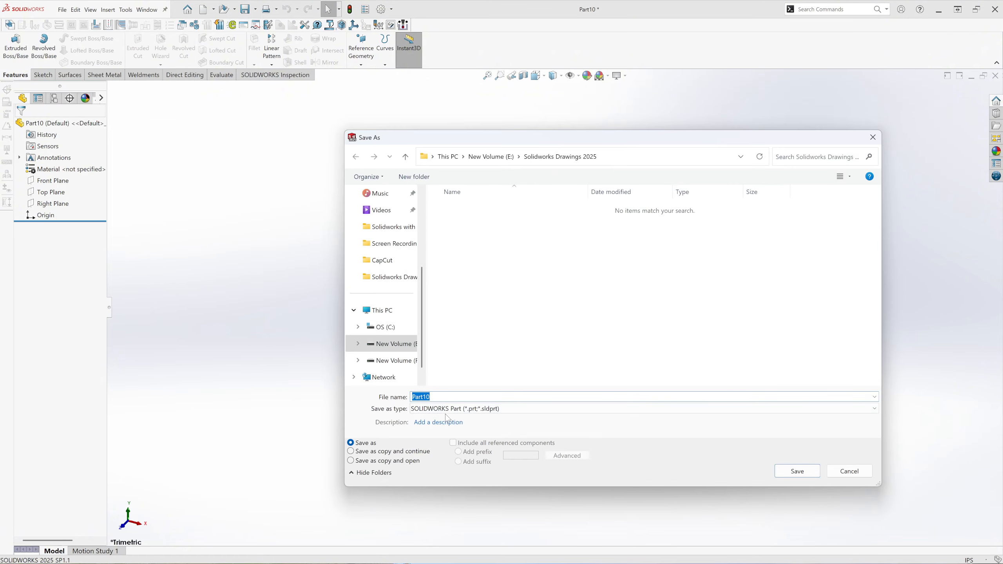
{"action": "type", "text": "Kids Desk_1"}
{"action": "left_click", "coordinate": [810, 474]}
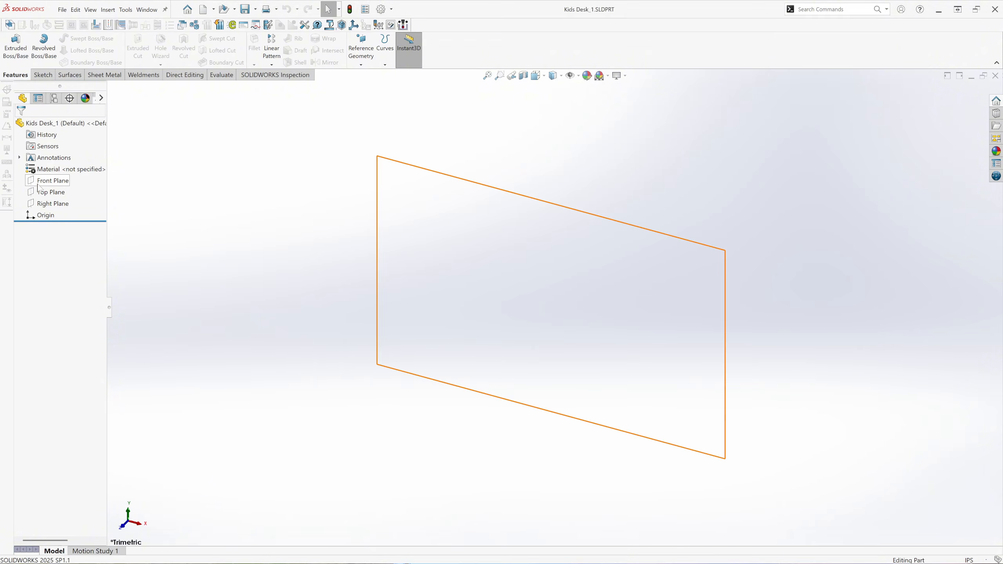
Start a sketch on the Top Plane and draw a horizontal midpoint construction line centred on the origin, about 8.55 in long.
{"action": "left_click", "coordinate": [58, 193]}
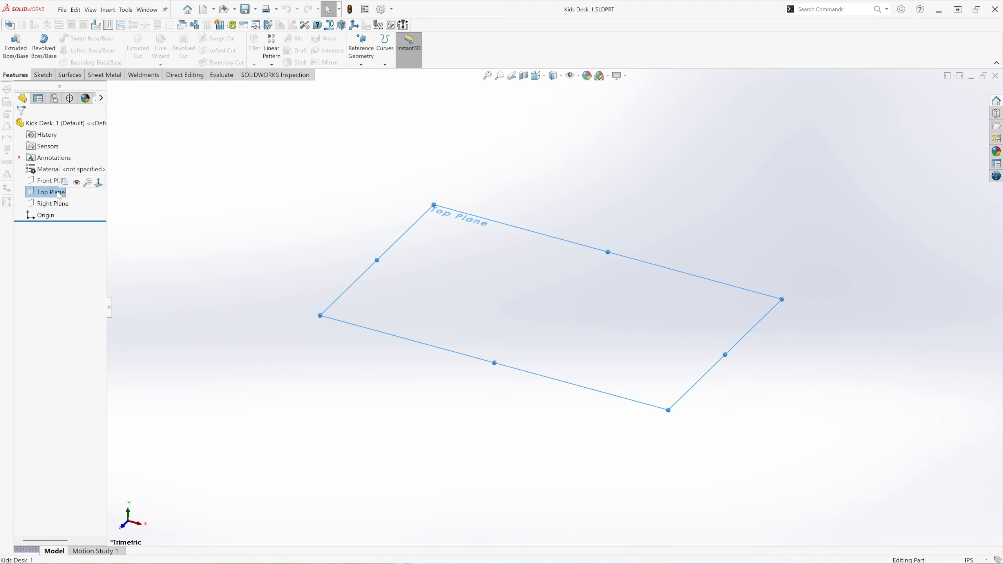
{"action": "left_click", "coordinate": [64, 182]}
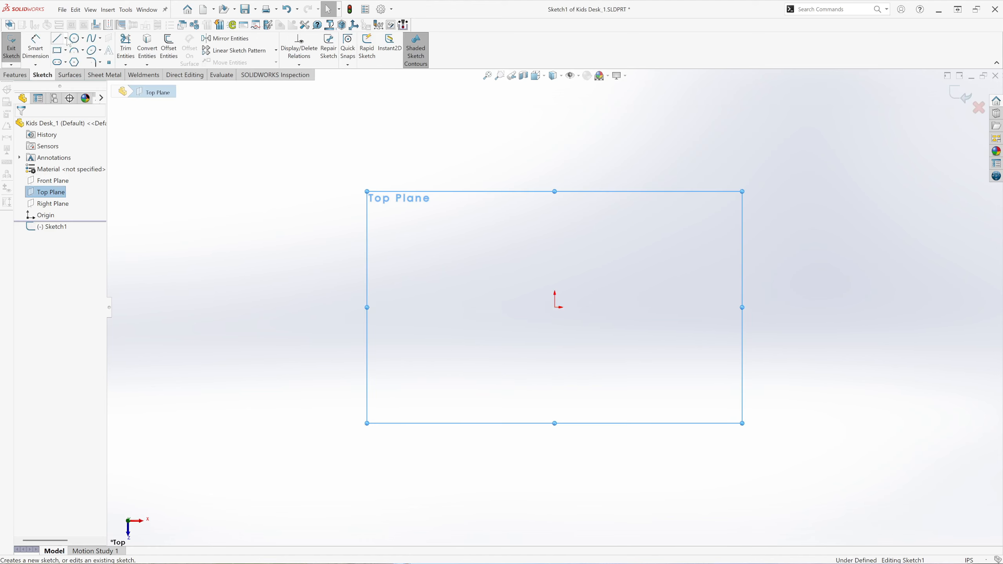
{"action": "left_click", "coordinate": [65, 38]}
{"action": "left_click", "coordinate": [94, 74]}
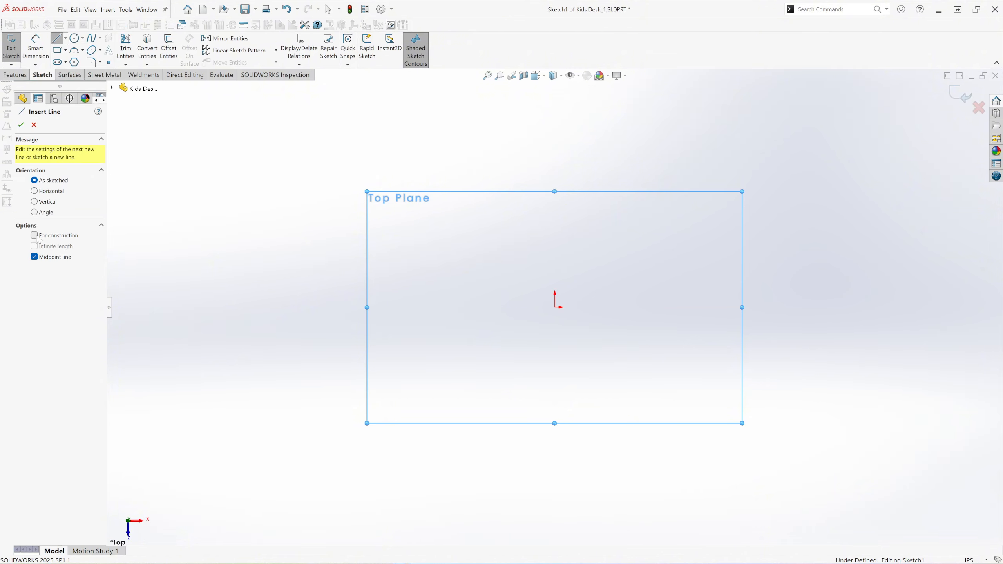
{"action": "left_click", "coordinate": [36, 235]}
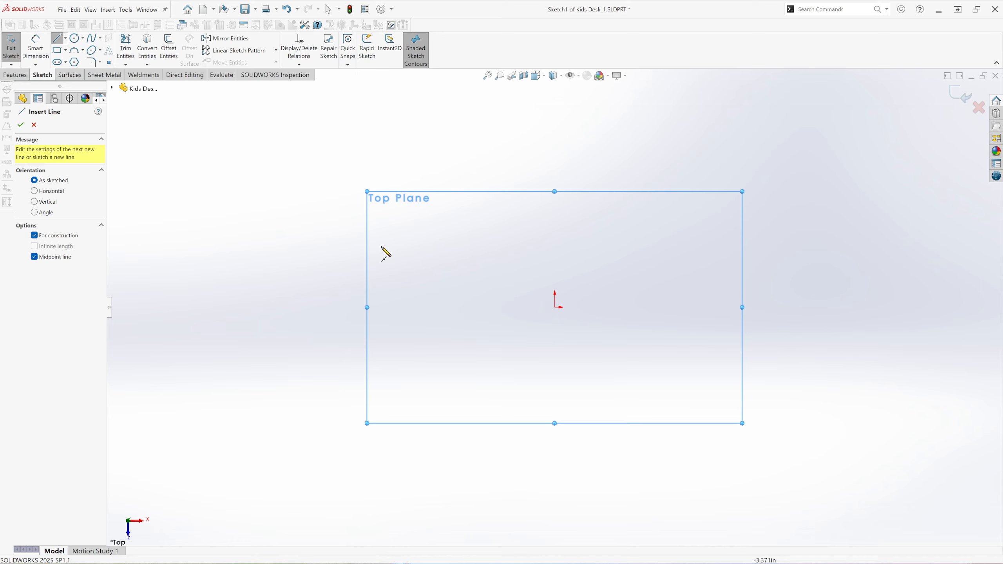
{"action": "left_click", "coordinate": [555, 308]}
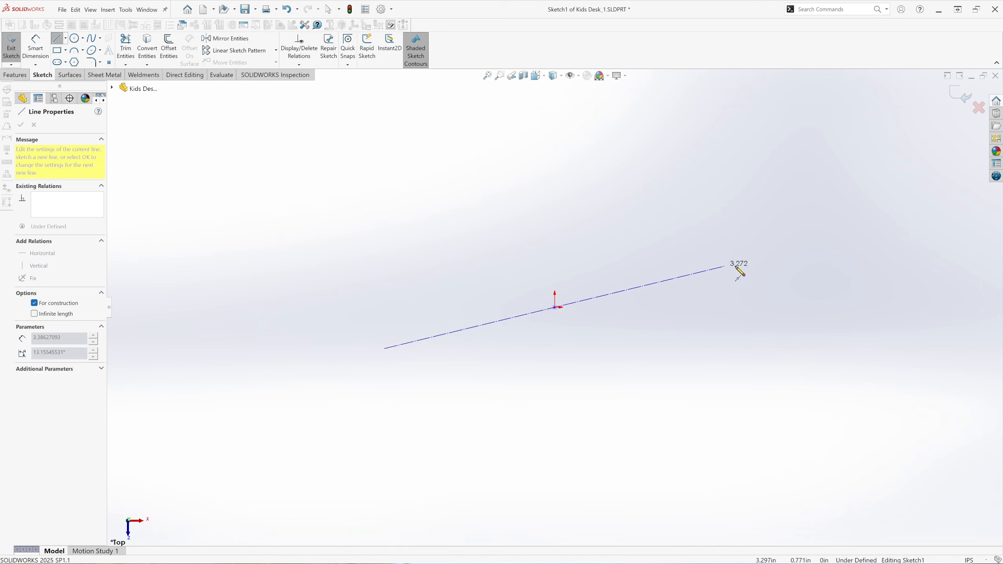
{"action": "left_click", "coordinate": [784, 308]}
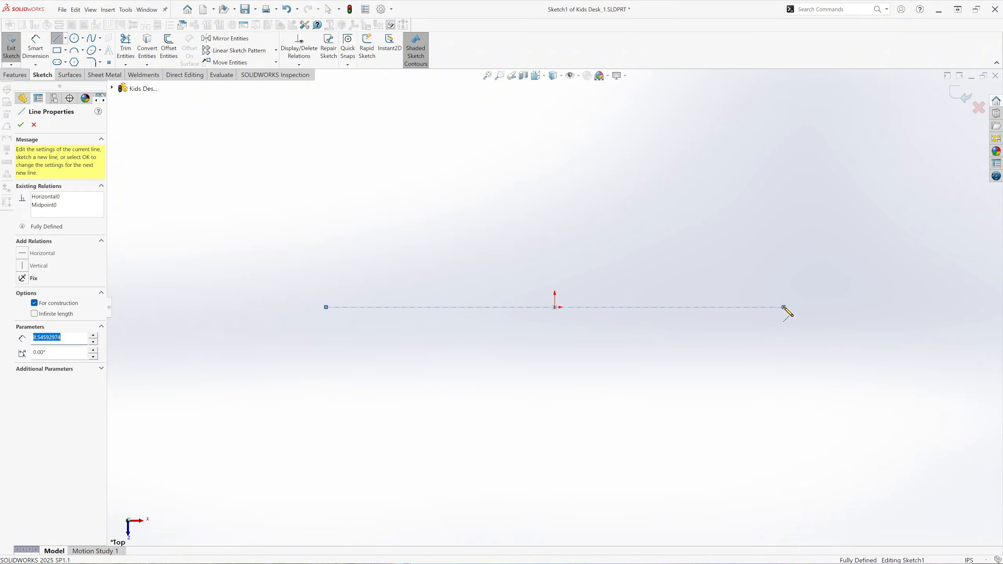
{"action": "right_click", "coordinate": [764, 211]}
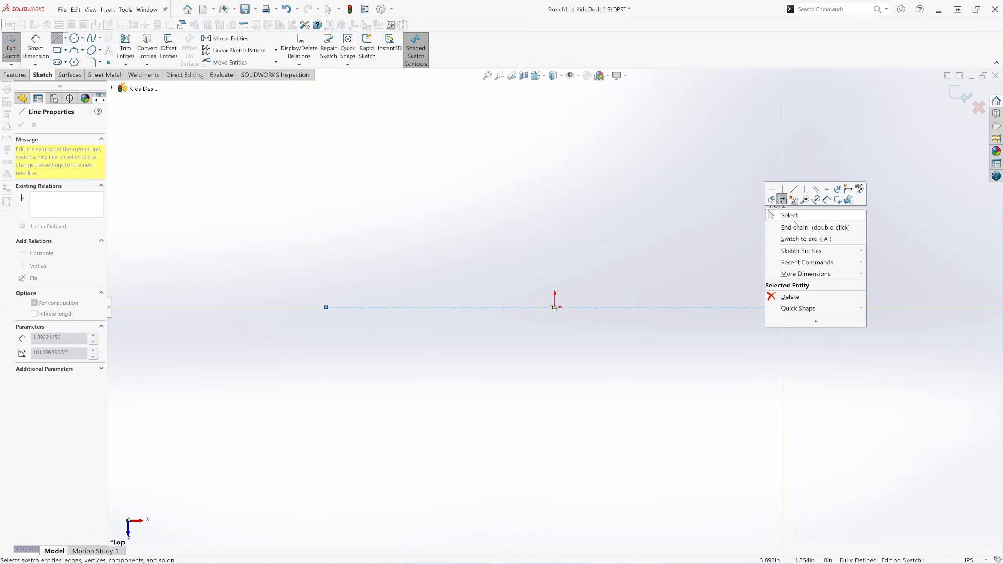
{"action": "left_click", "coordinate": [786, 215]}
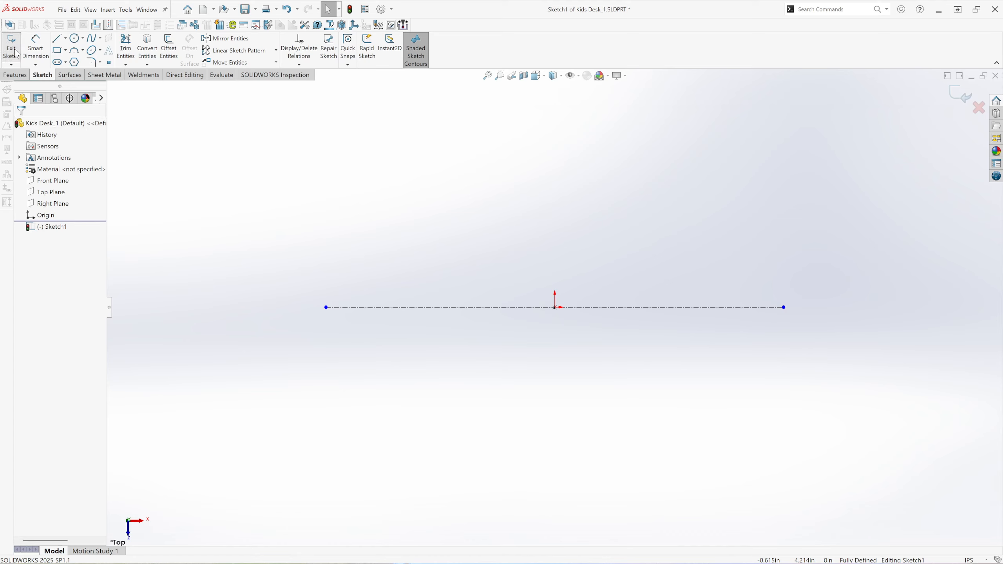
Dimension the horizontal construction line's length to 28 in.
{"action": "left_click", "coordinate": [36, 46]}
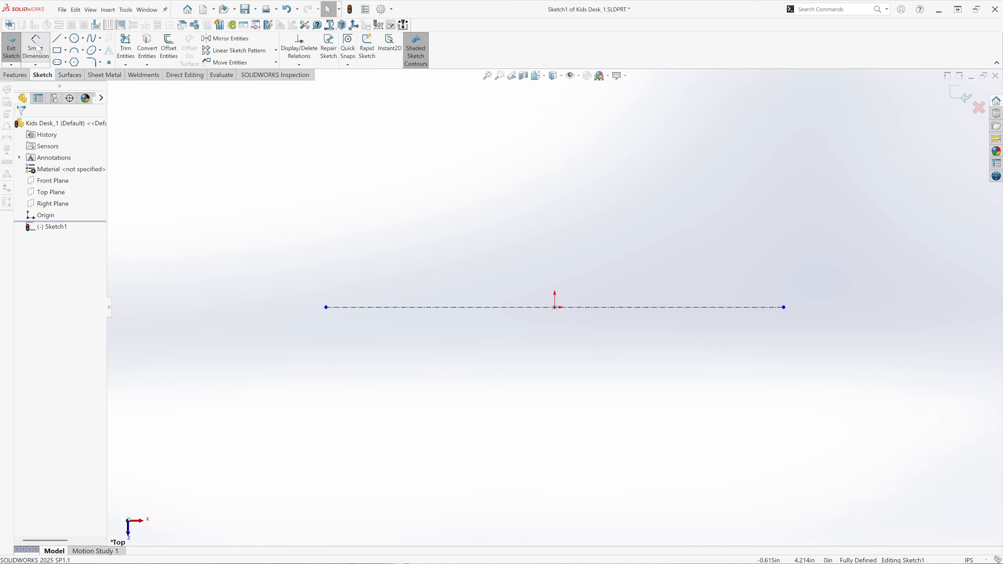
{"action": "left_click", "coordinate": [616, 308]}
{"action": "left_click", "coordinate": [559, 271]}
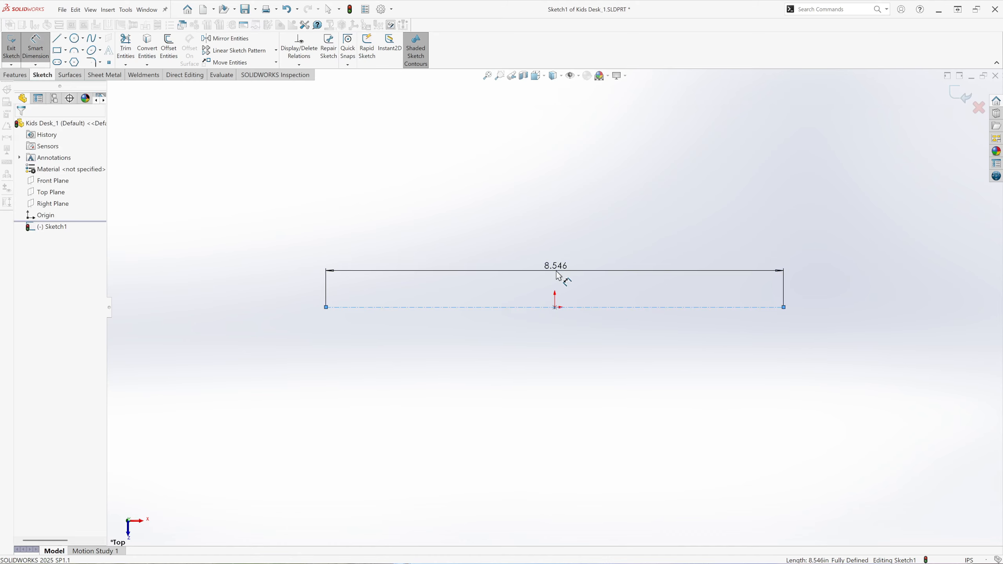
{"action": "type", "text": "28"}
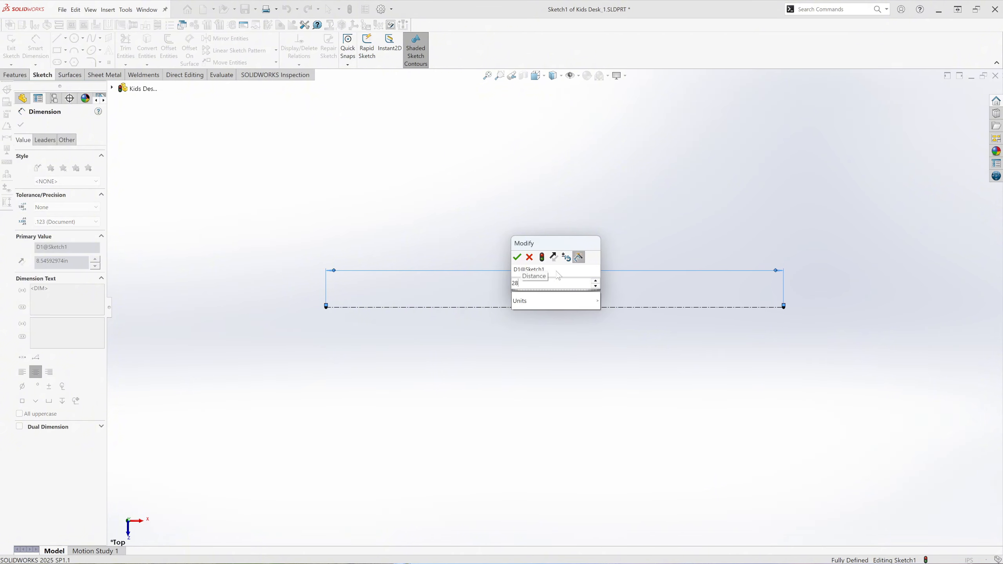
{"action": "key", "text": "Return"}
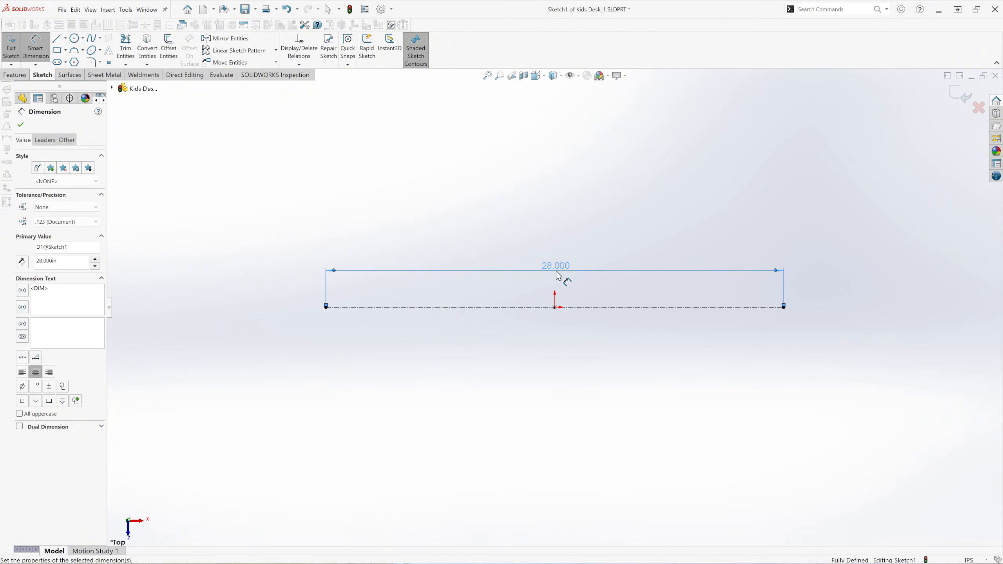
{"action": "left_click", "coordinate": [21, 125]}
Sketch a circle centred on each end of the construction line, with radii of about 6.2 in and 5.7 in.
{"action": "left_click", "coordinate": [74, 38]}
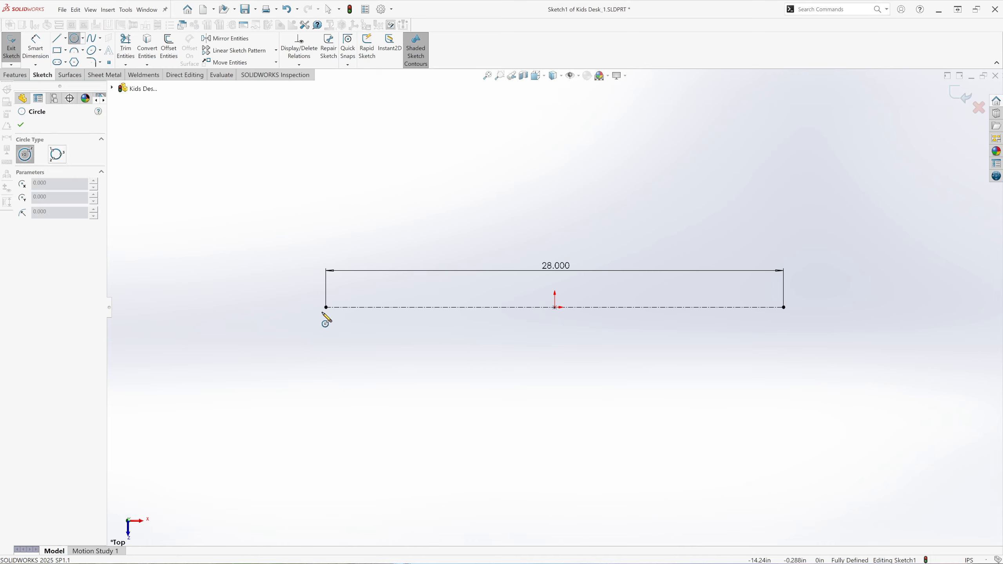
{"action": "left_click", "coordinate": [325, 308]}
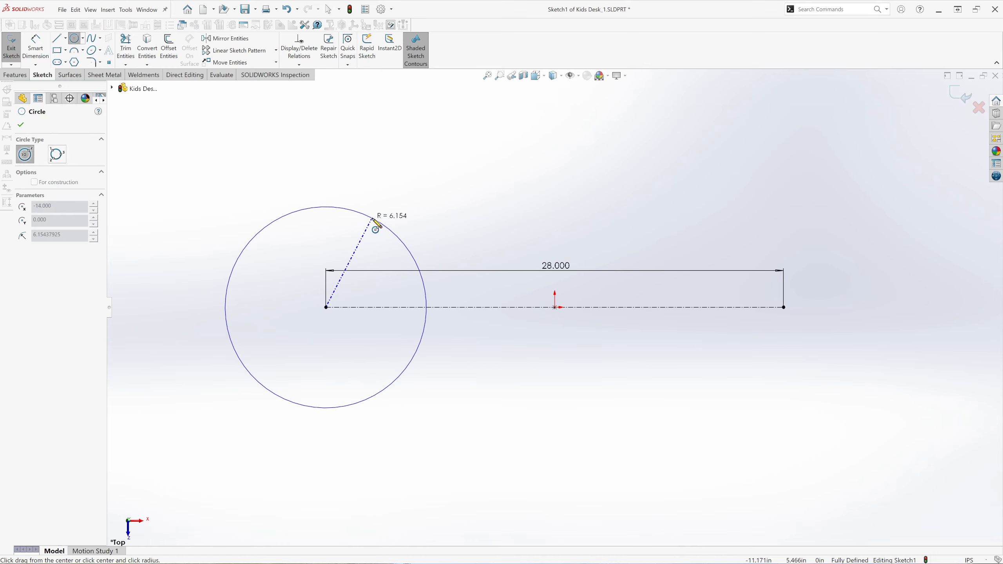
{"action": "left_click", "coordinate": [378, 221]}
{"action": "left_click", "coordinate": [784, 307]}
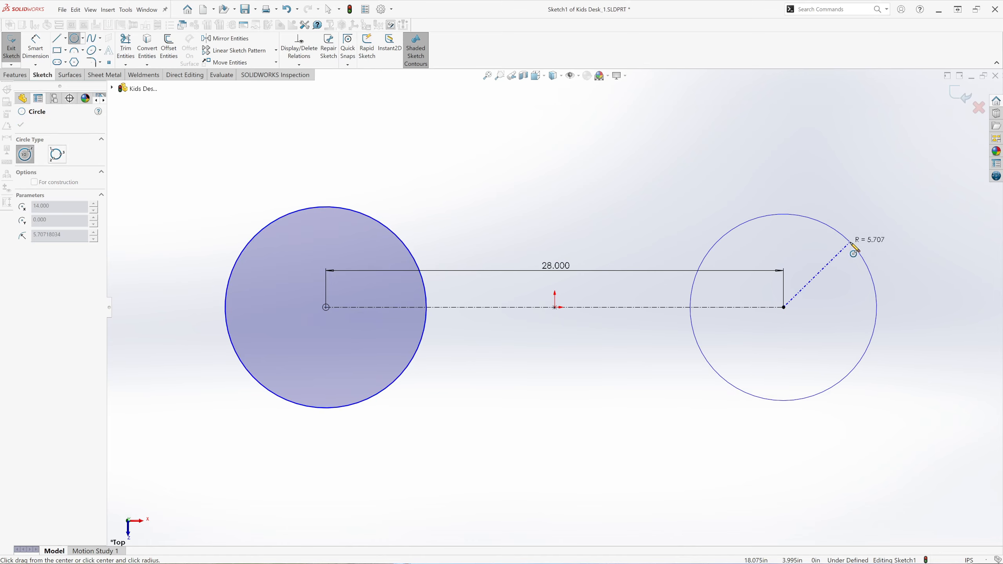
{"action": "left_click", "coordinate": [857, 249]}
{"action": "left_click", "coordinate": [20, 125]}
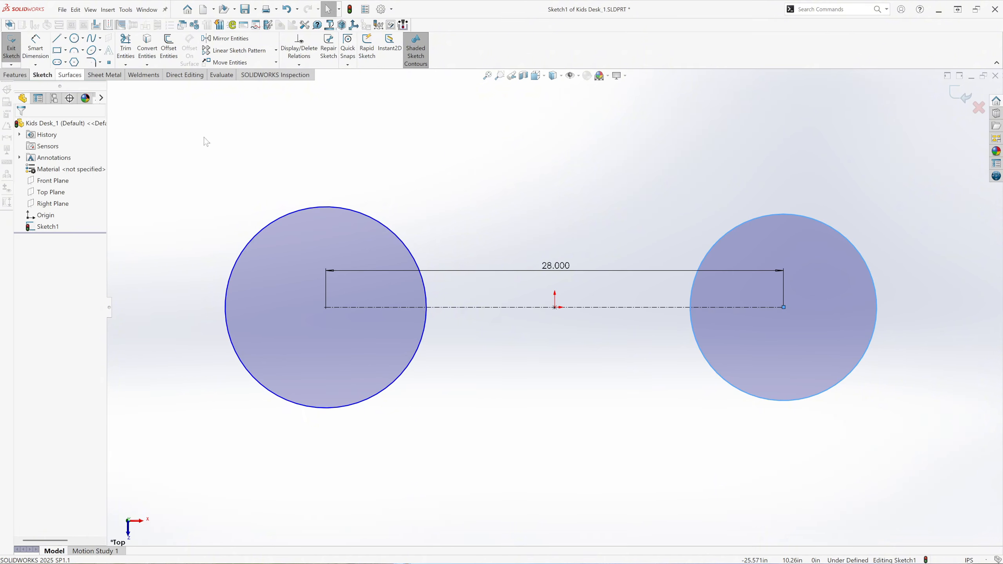
Make the two sketch circles equal in size with an Equal relation.
{"action": "left_click", "coordinate": [426, 210]}
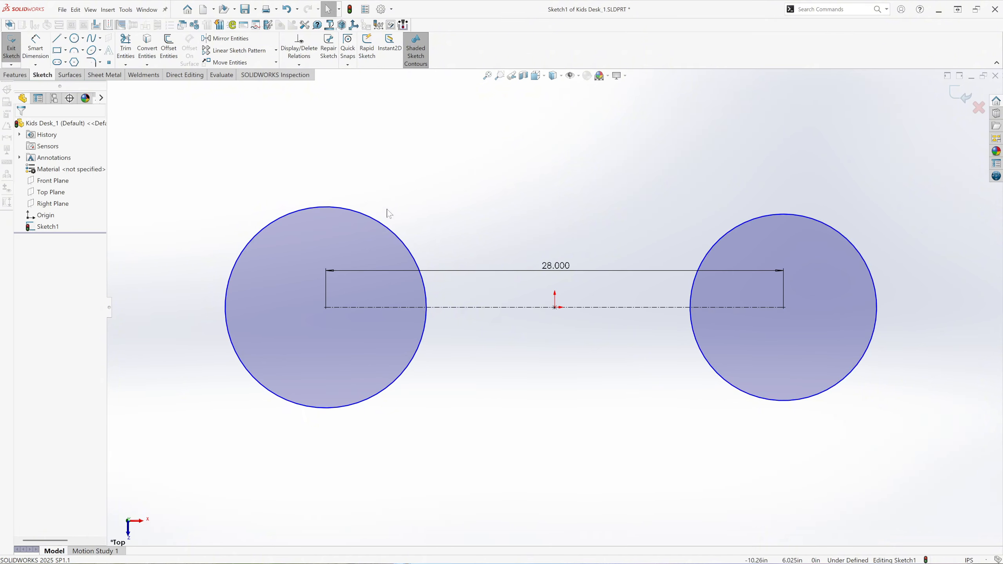
{"action": "left_click", "coordinate": [393, 232]}
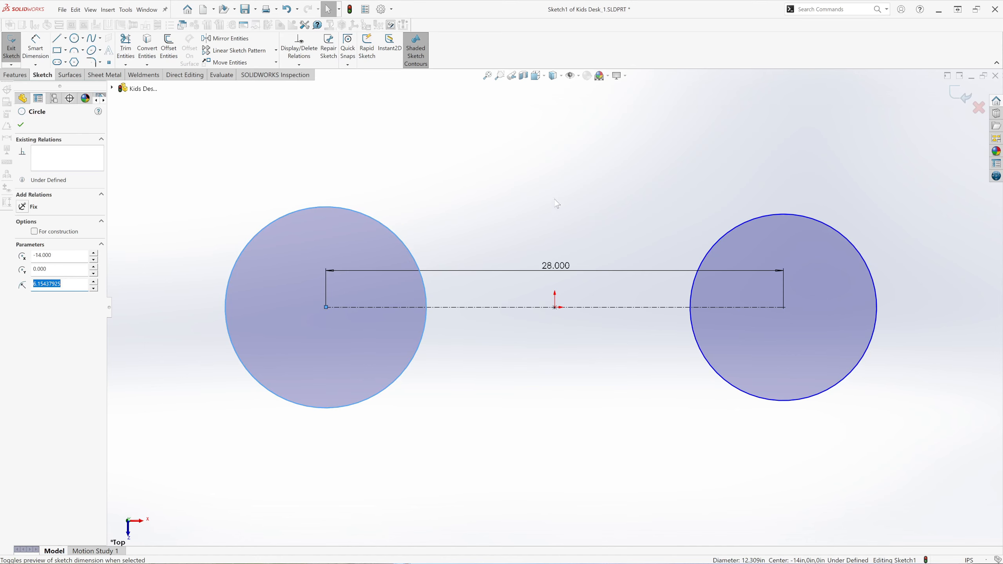
{"action": "left_click", "coordinate": [804, 217], "text": "ctrl"}
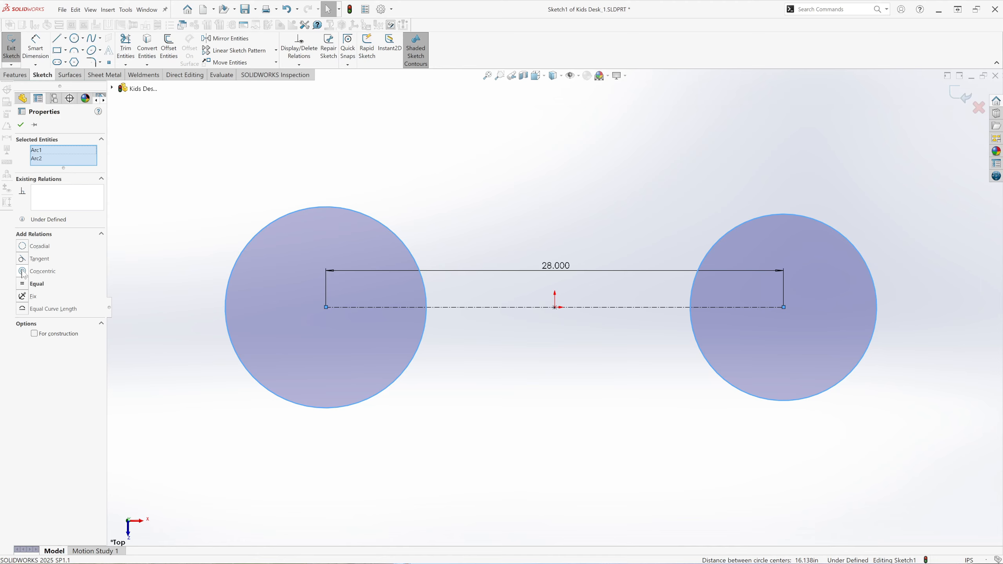
{"action": "left_click", "coordinate": [25, 285]}
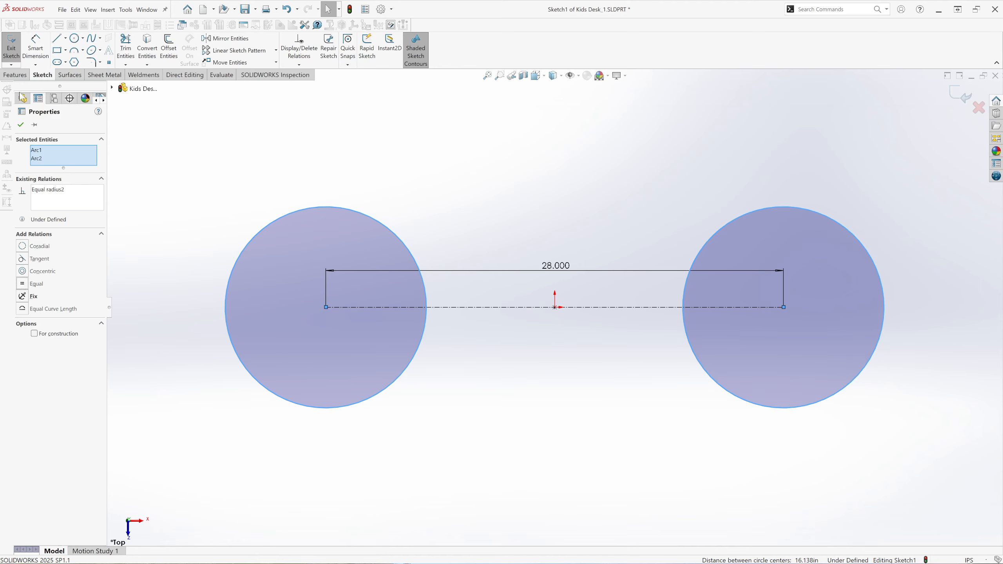
{"action": "left_click", "coordinate": [21, 125]}
Dimension the diameter of the circle to the right of the origin to 20 in.
{"action": "left_click", "coordinate": [36, 44]}
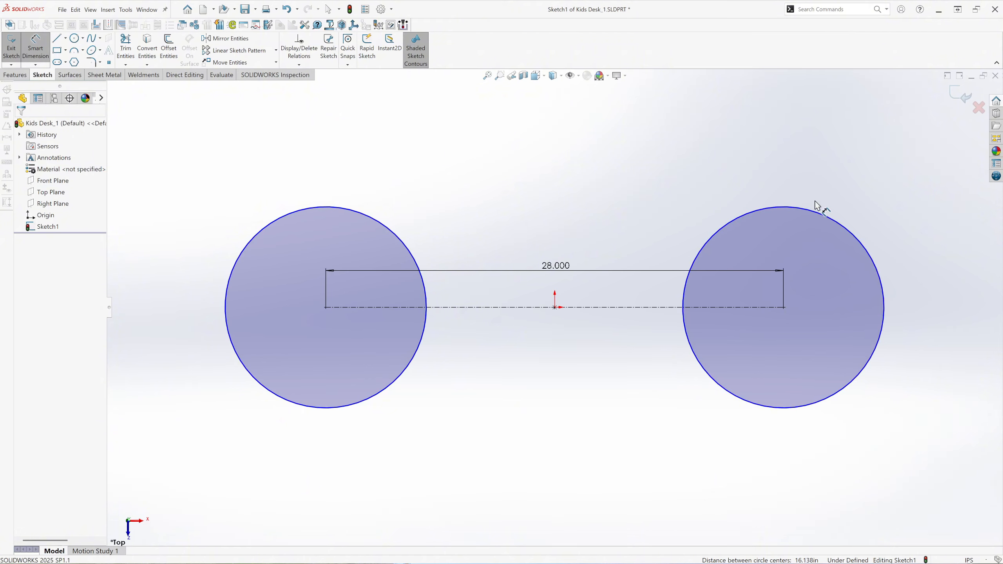
{"action": "left_click", "coordinate": [822, 214]}
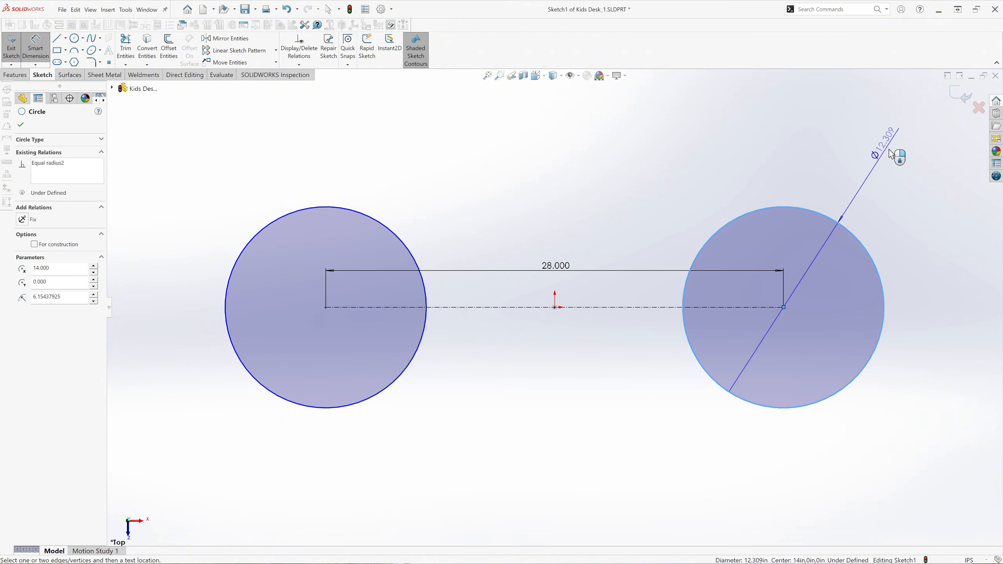
{"action": "left_click", "coordinate": [905, 197]}
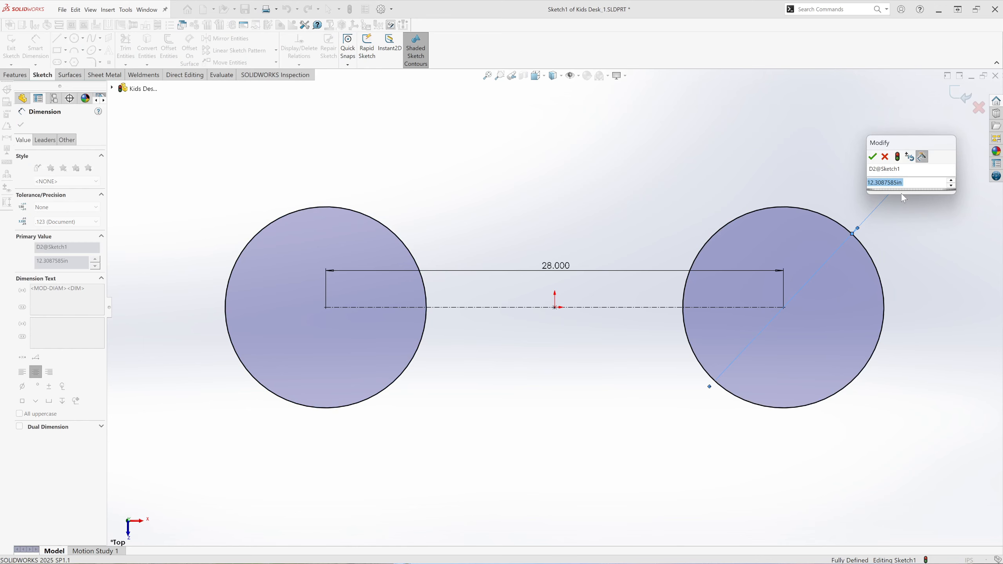
{"action": "type", "text": "20"}
{"action": "key", "text": "Return"}
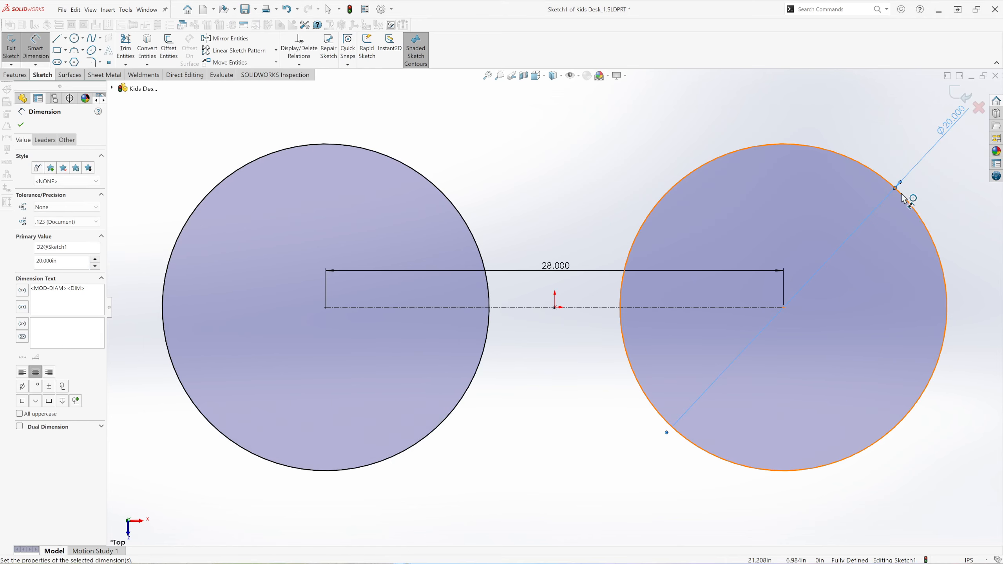
{"action": "left_click", "coordinate": [18, 127]}
Draw a horizontal line joining the uppermost quadrant points of the two circles.
{"action": "scroll", "coordinate": [309, 287], "scroll_direction": "up", "scroll_amount": 3}
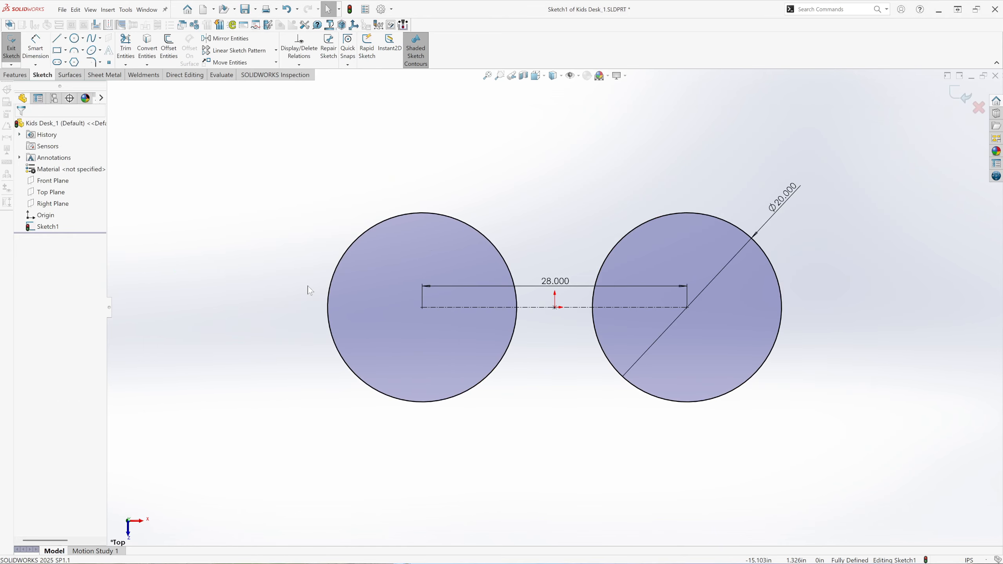
{"action": "scroll", "coordinate": [690, 311], "scroll_direction": "down", "scroll_amount": 2}
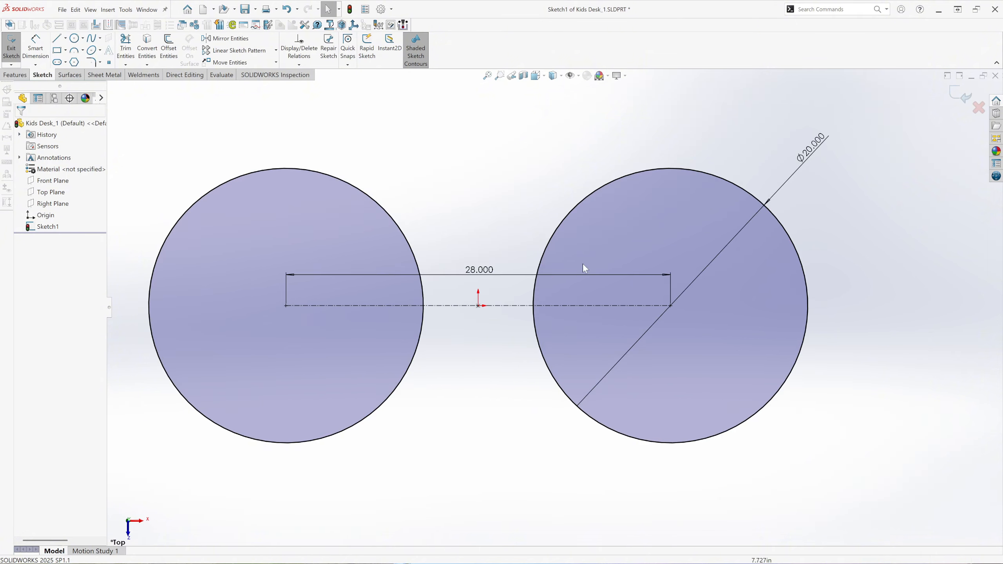
{"action": "left_click", "coordinate": [56, 38]}
{"action": "left_click", "coordinate": [287, 168]}
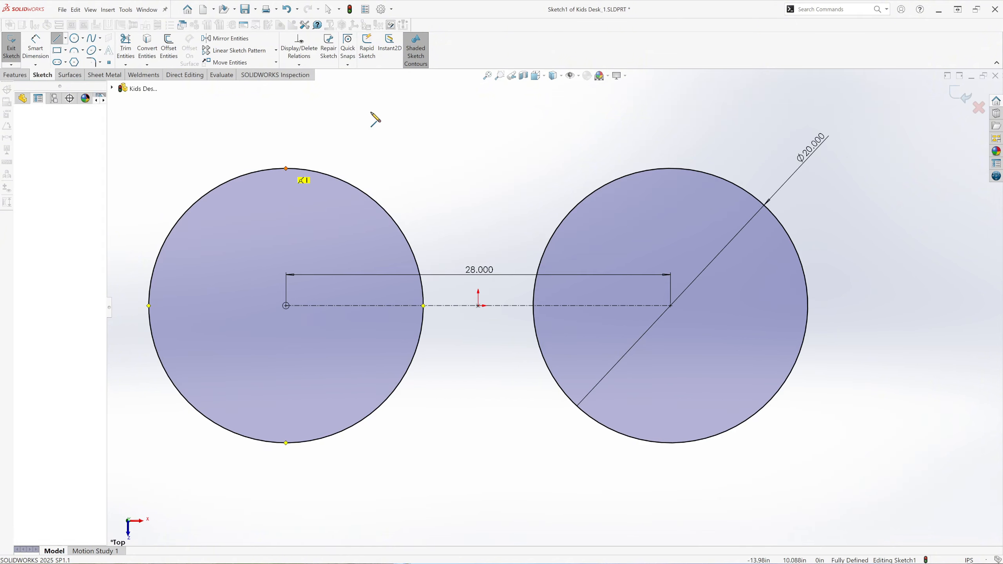
{"action": "left_click", "coordinate": [670, 168]}
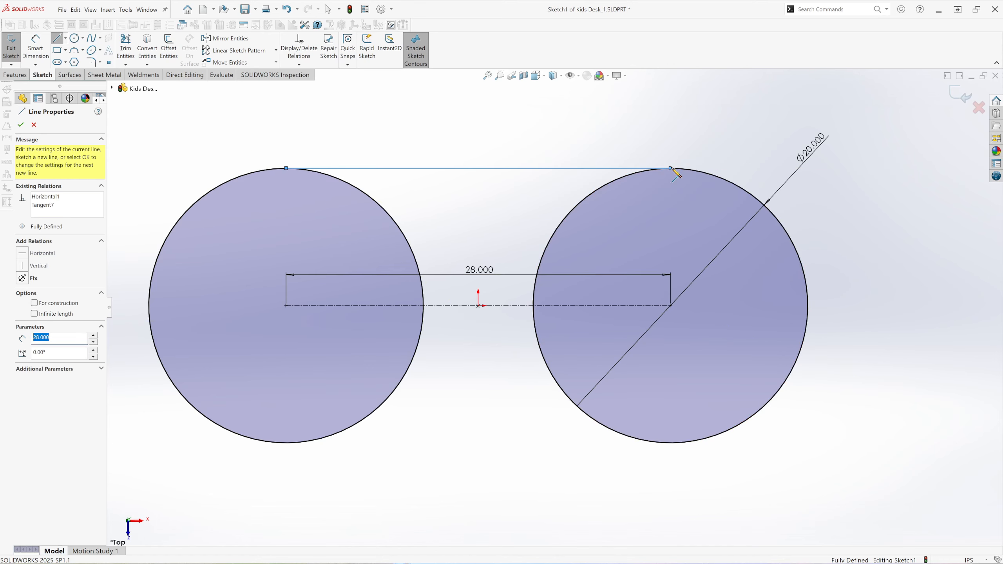
{"action": "right_click", "coordinate": [528, 137]}
{"action": "left_click", "coordinate": [557, 143]}
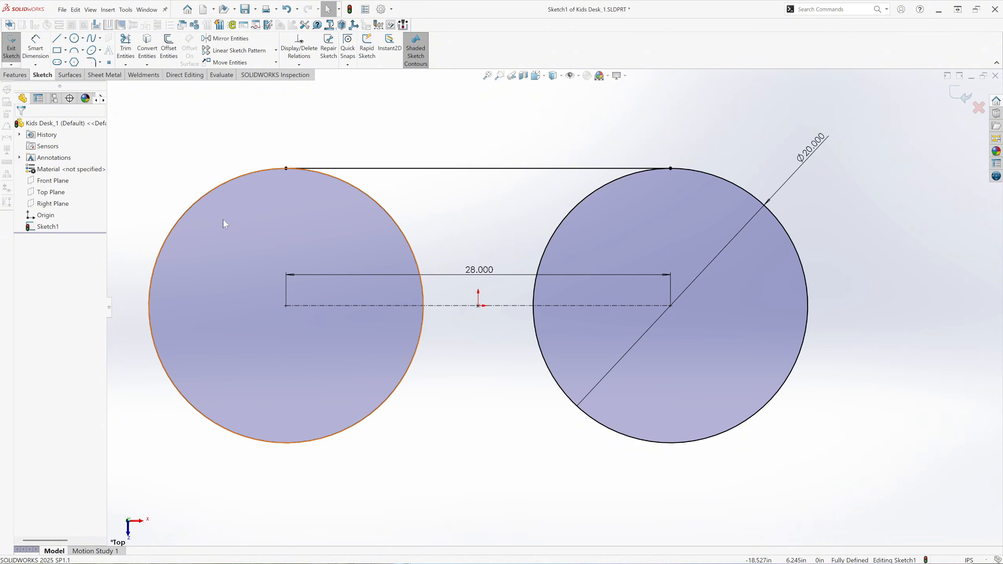
Draw a vertical centerline about 14.33 in long from the midpoint of the upper line down through the origin.
{"action": "left_click", "coordinate": [65, 39]}
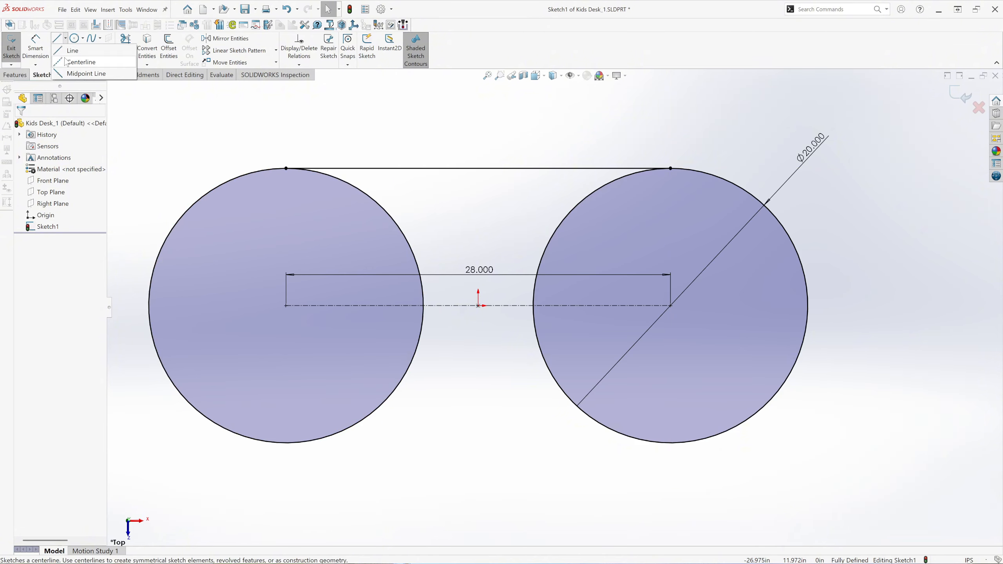
{"action": "left_click", "coordinate": [76, 63]}
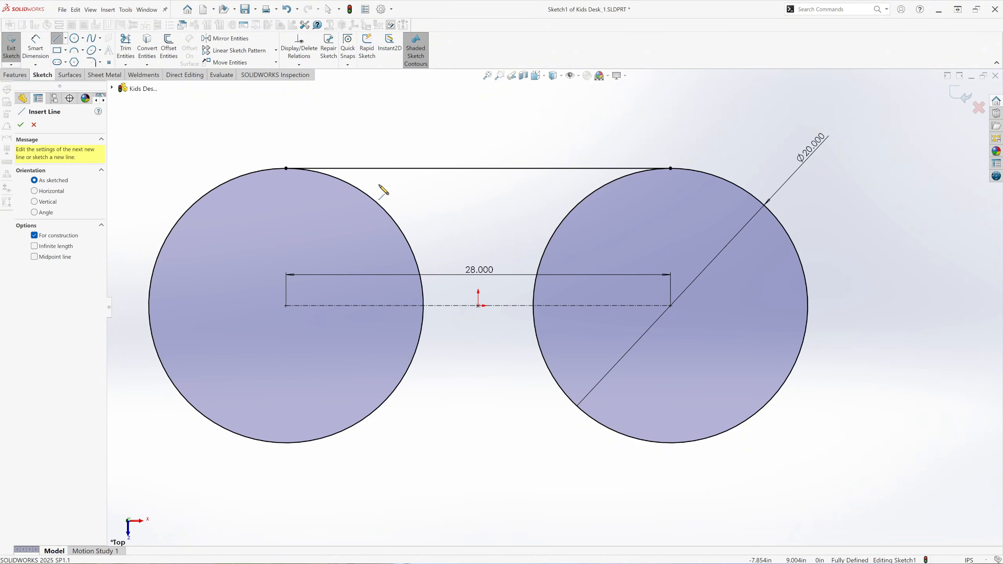
{"action": "left_click", "coordinate": [478, 169]}
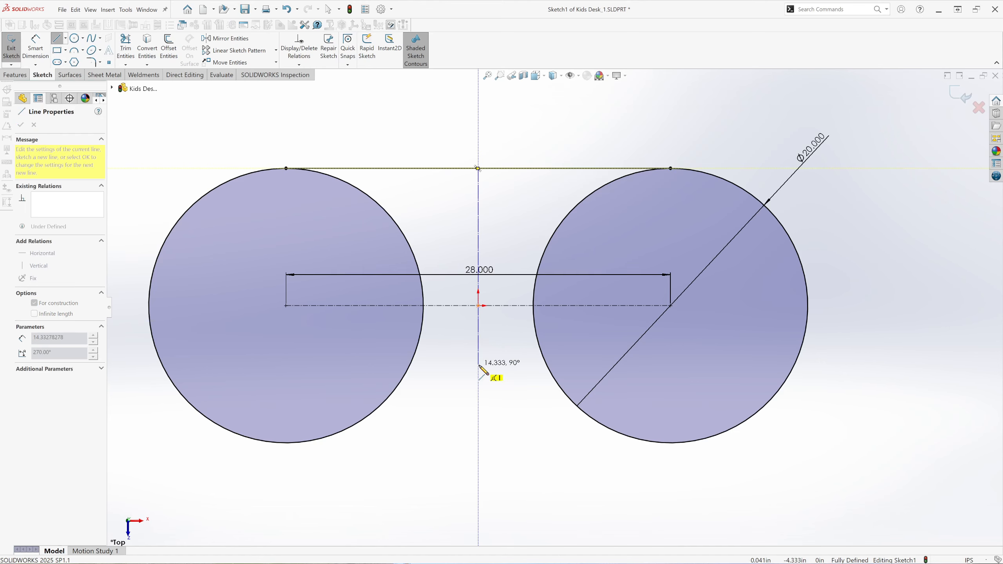
{"action": "left_click", "coordinate": [478, 365]}
{"action": "right_click", "coordinate": [496, 323]}
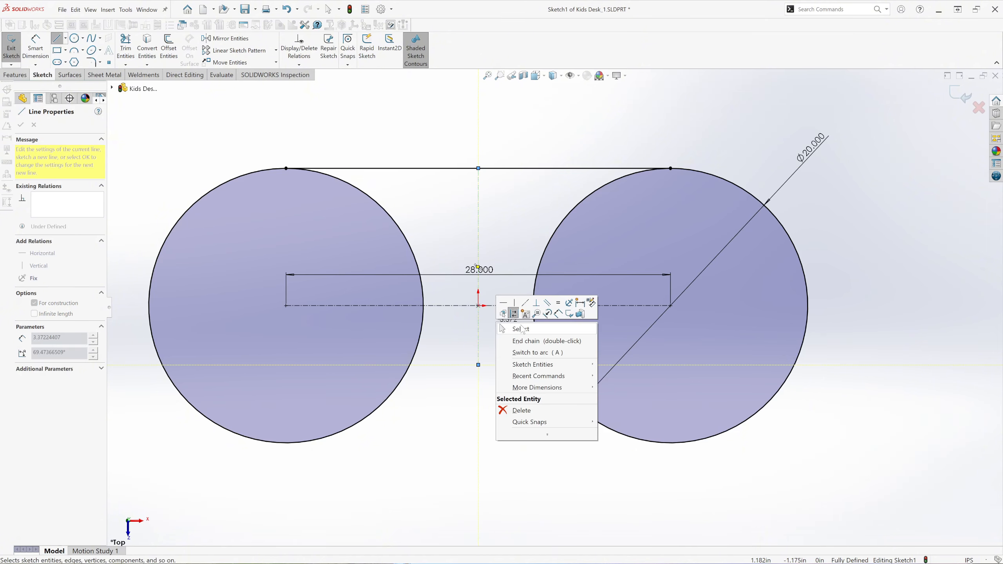
{"action": "left_click", "coordinate": [522, 329]}
Dimension the vertical centerline's length to 17.5 in.
{"action": "key", "text": "d"}
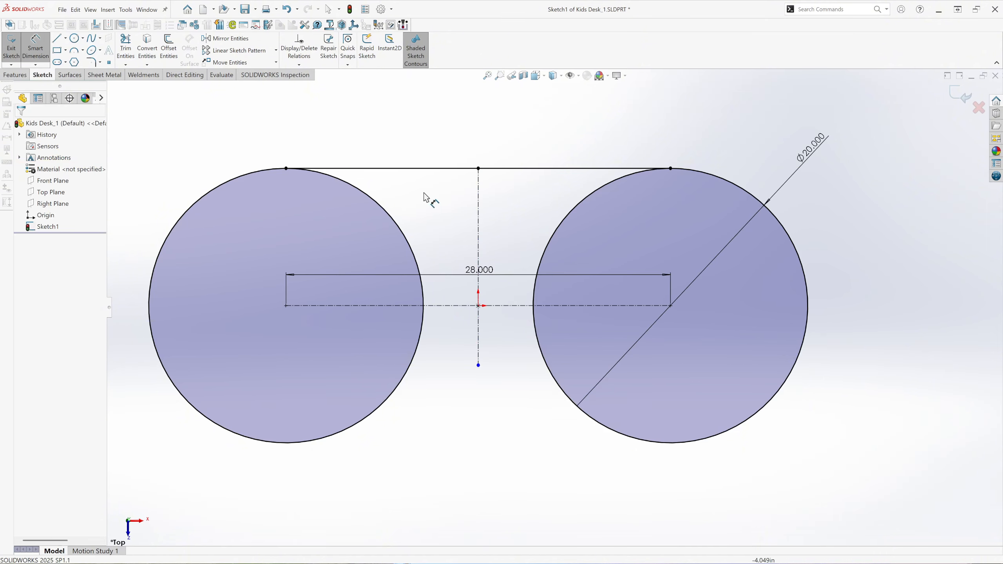
{"action": "left_click", "coordinate": [479, 243]}
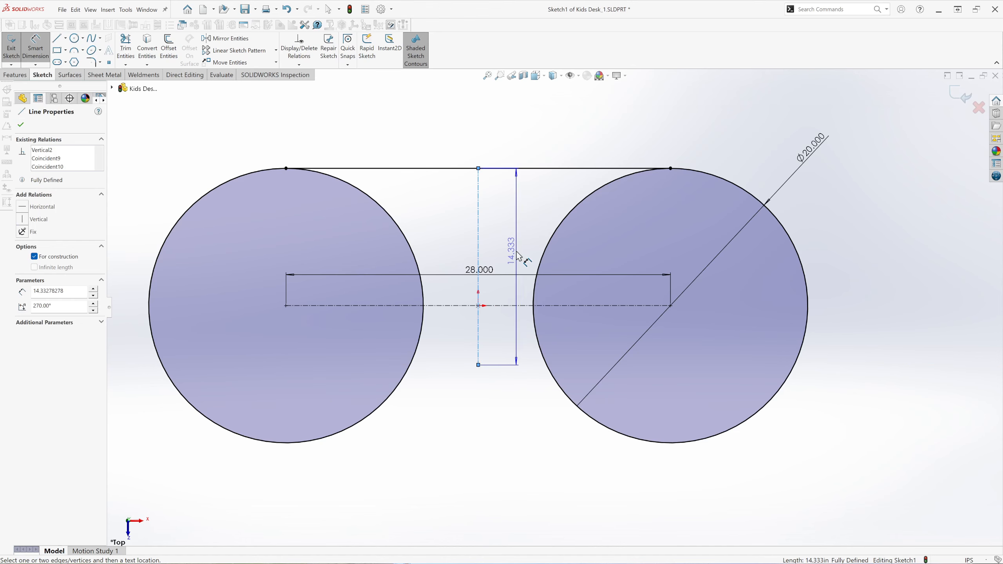
{"action": "left_click", "coordinate": [518, 256]}
{"action": "type", "text": "17.50"}
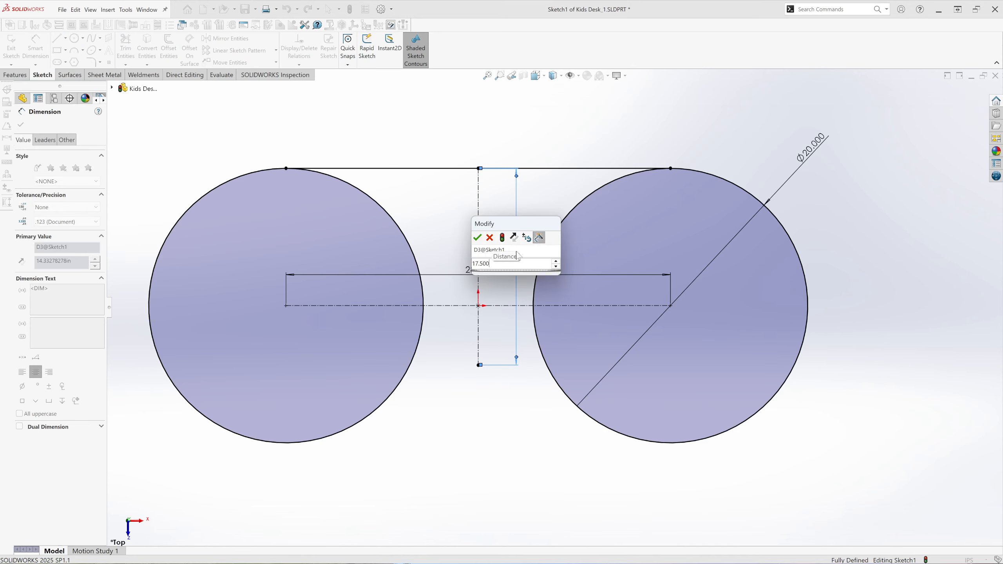
{"action": "key", "text": "Return"}
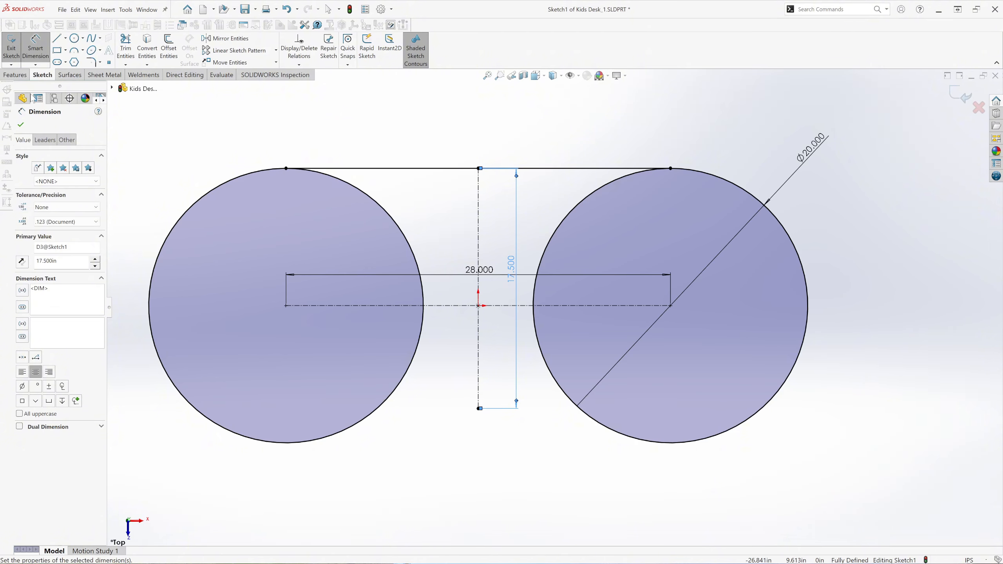
{"action": "left_click", "coordinate": [21, 125]}
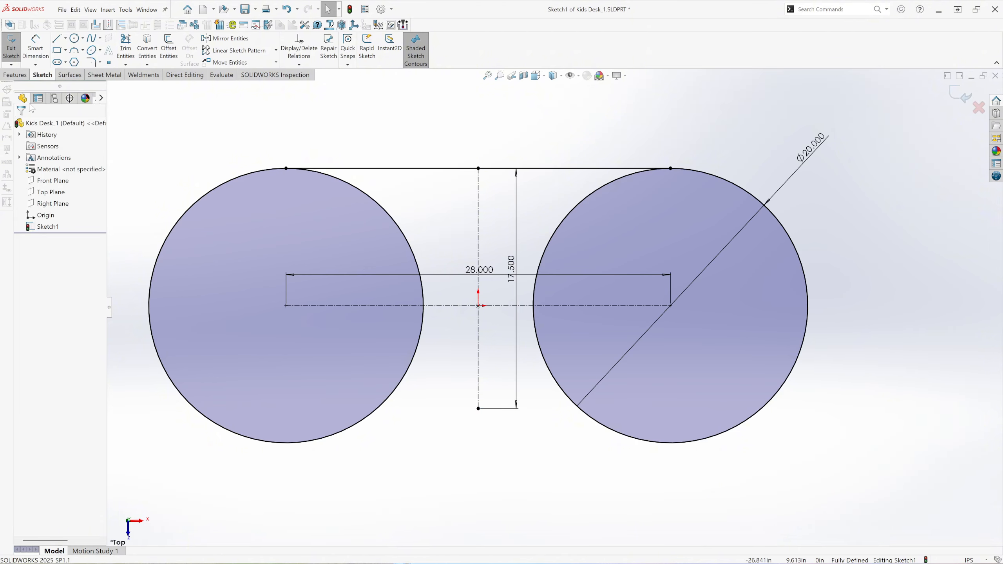
Draw a 3 point arc of about 40.7 in radius between the lower inner edges of the two circles, bulging upward below the centerline.
{"action": "left_click", "coordinate": [83, 51]}
{"action": "left_click", "coordinate": [98, 87]}
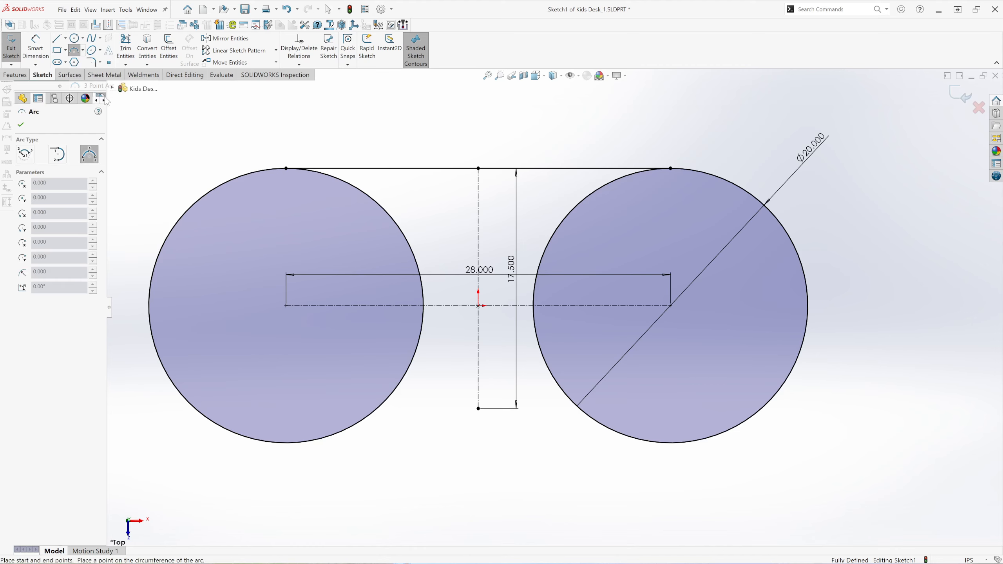
{"action": "left_click", "coordinate": [333, 436]}
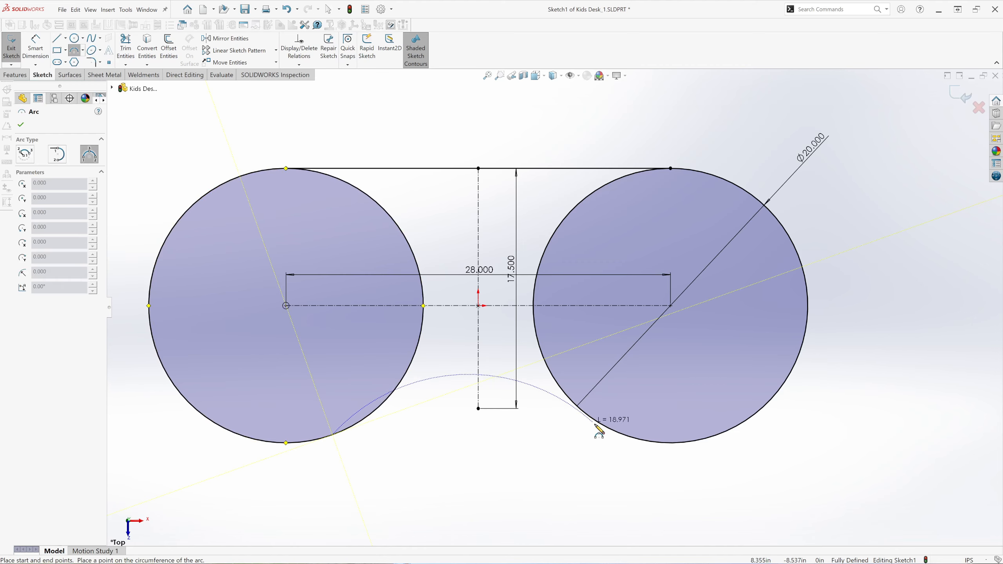
{"action": "left_click", "coordinate": [621, 433]}
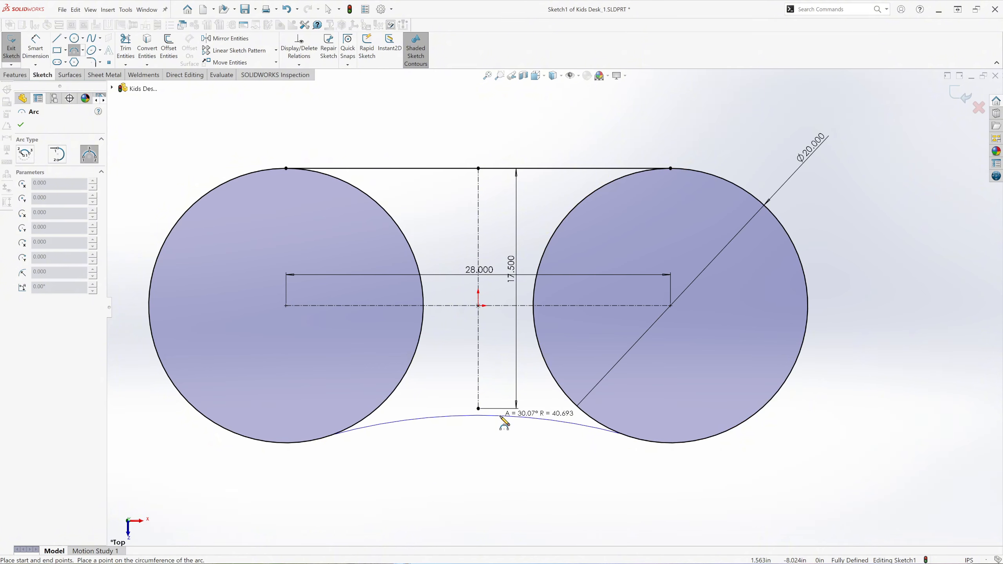
{"action": "left_click", "coordinate": [502, 417]}
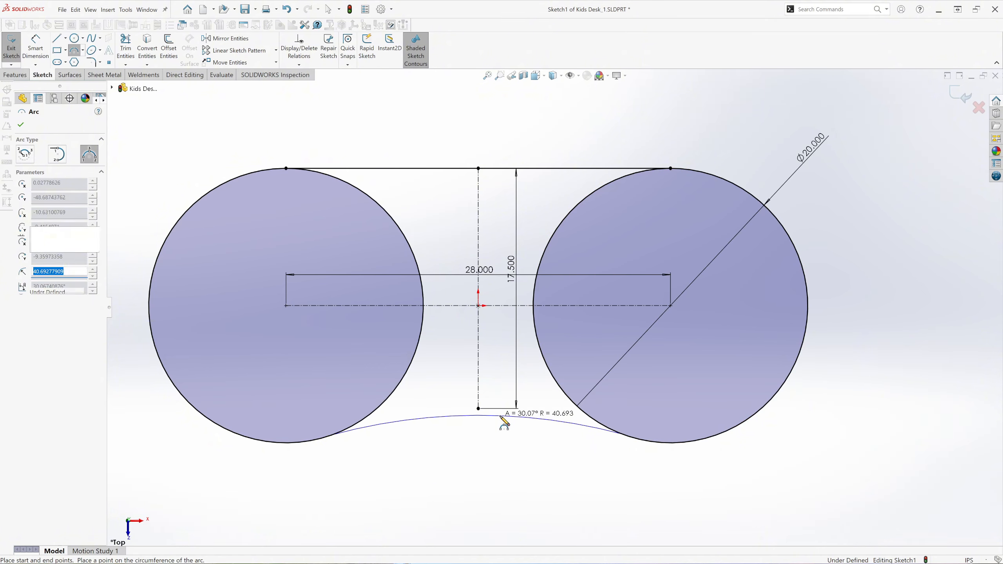
{"action": "left_click", "coordinate": [22, 126]}
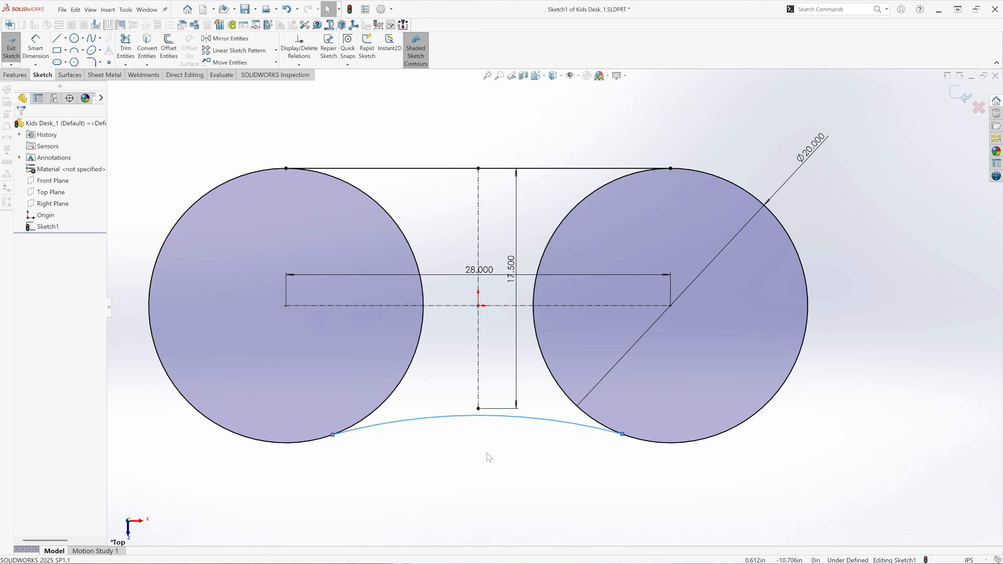
Make the lower arc tangent to both the left and the right circle.
{"action": "scroll", "coordinate": [487, 454], "scroll_direction": "down", "scroll_amount": 2}
{"action": "left_click_drag", "start_coordinate": [291, 435], "coordinate": [244, 362]}
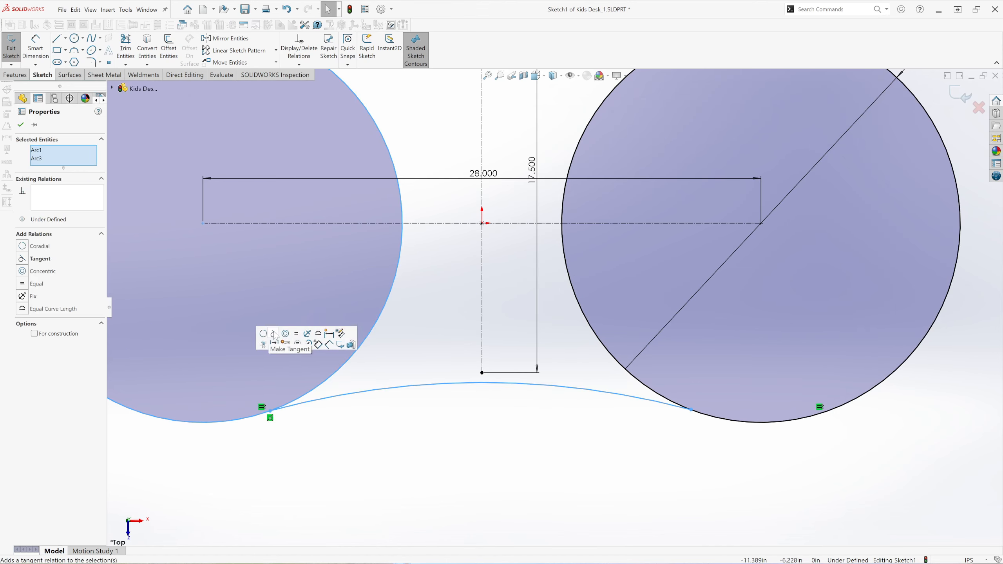
{"action": "left_click", "coordinate": [274, 335]}
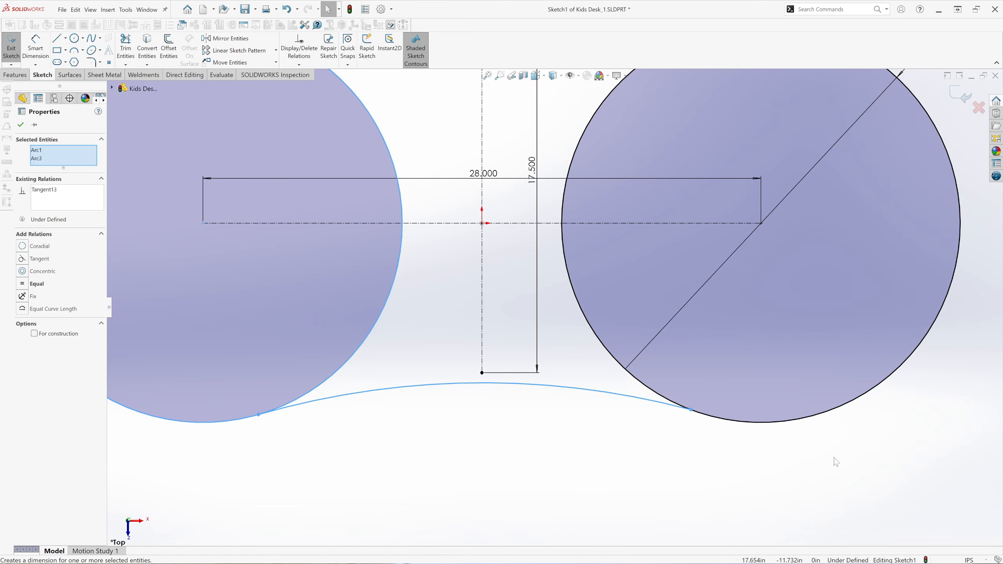
{"action": "left_click", "coordinate": [727, 444]}
{"action": "left_click_drag", "start_coordinate": [727, 446], "coordinate": [671, 372]}
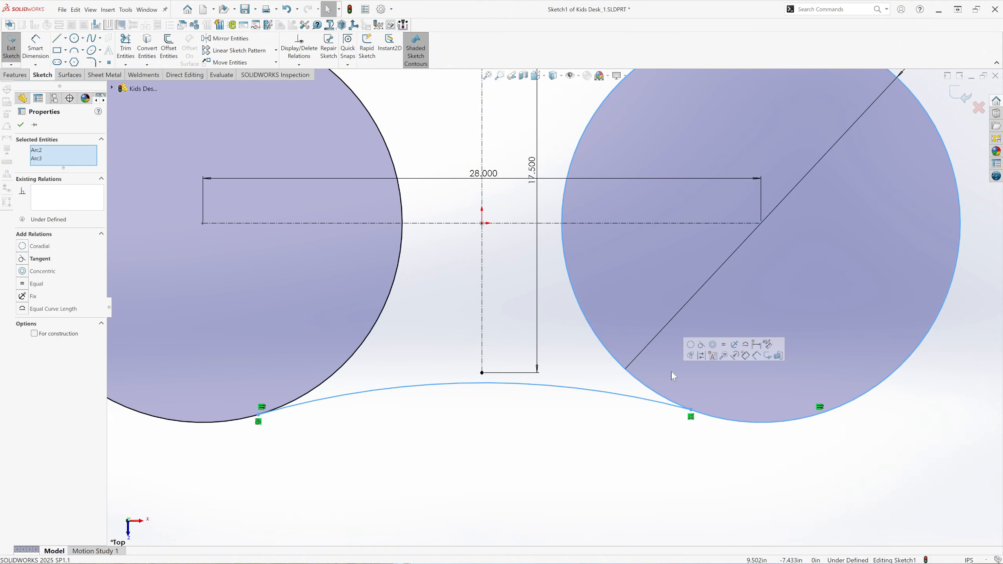
{"action": "left_click", "coordinate": [702, 345]}
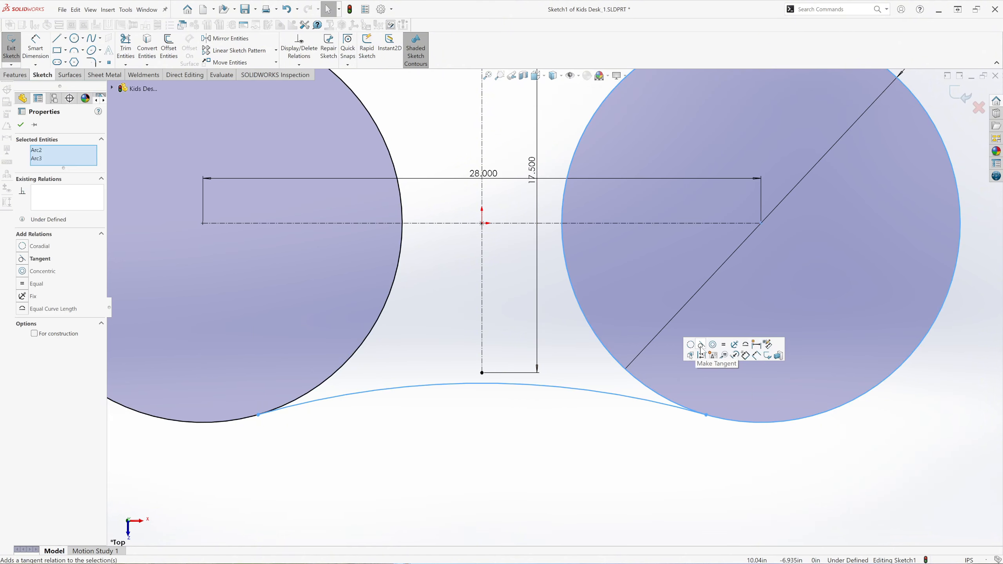
Make the lower arc's midpoint coincident with the lower endpoint of the vertical centerline.
{"action": "left_click", "coordinate": [482, 384]}
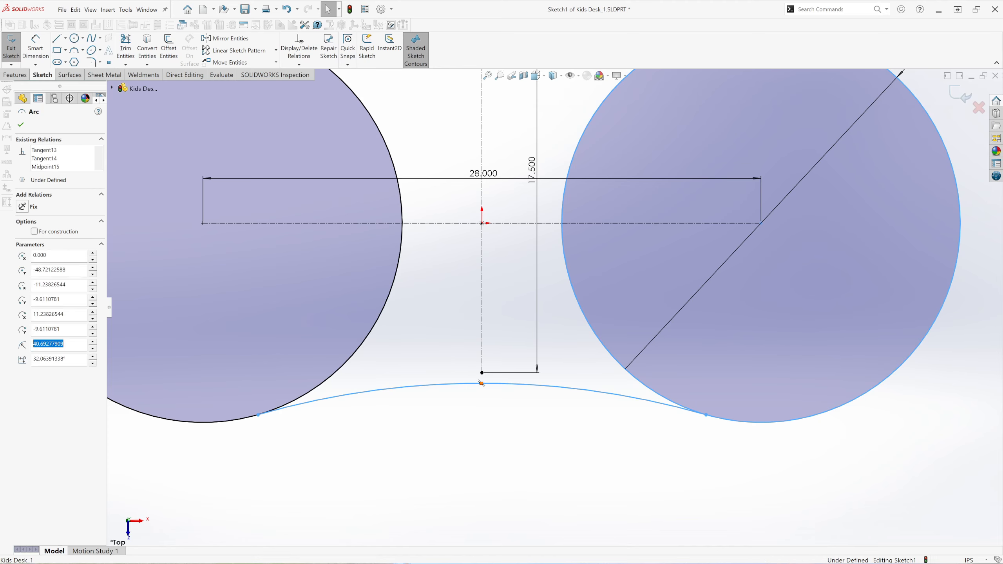
{"action": "left_click", "coordinate": [482, 372]}
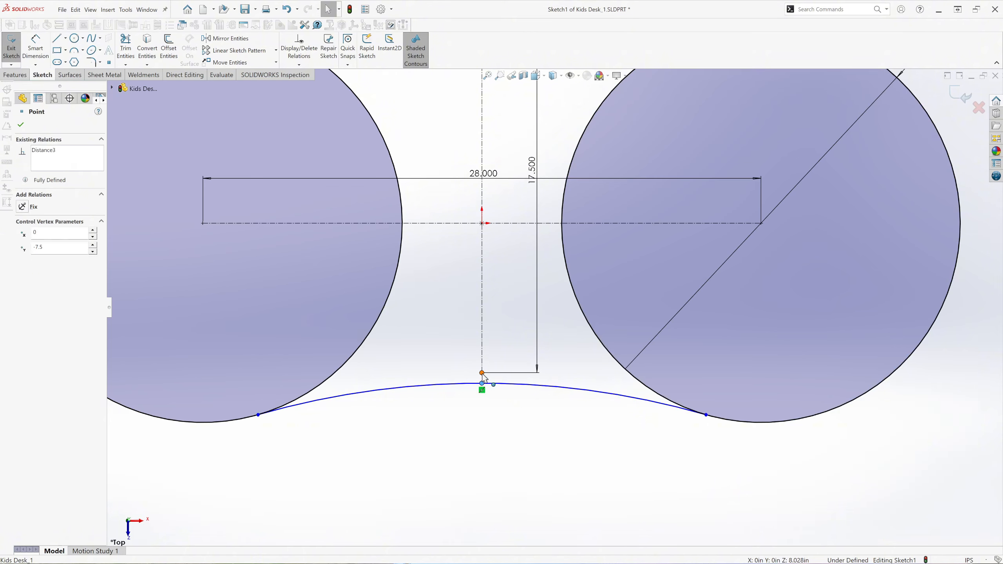
{"action": "left_click", "coordinate": [482, 383], "text": "ctrl"}
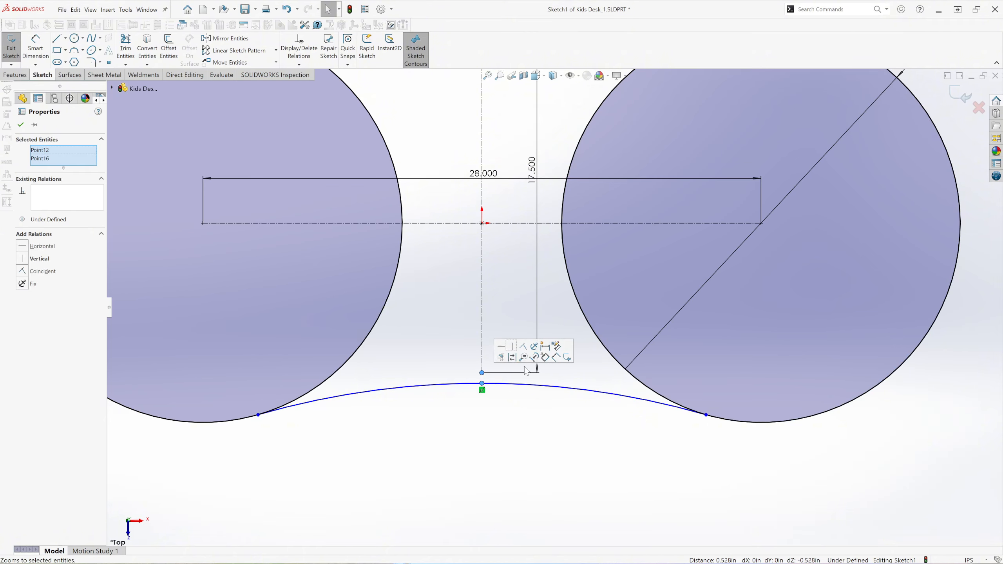
{"action": "left_click", "coordinate": [523, 347]}
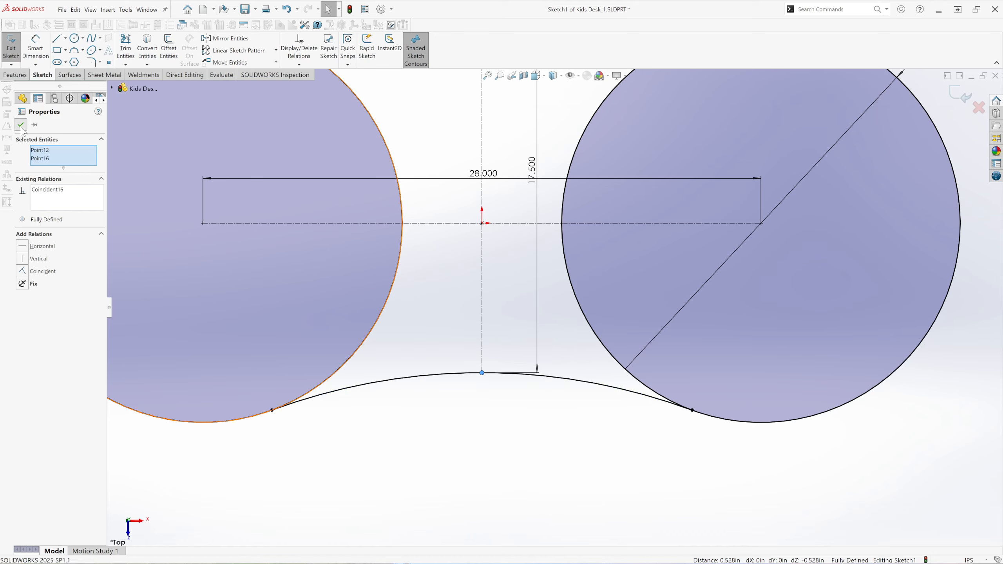
Trim away the inner arcs of both circles to leave one closed desktop outline.
{"action": "key", "text": "Escape"}
{"action": "key", "text": "f"}
{"action": "scroll", "coordinate": [531, 228], "scroll_direction": "down", "scroll_amount": 3}
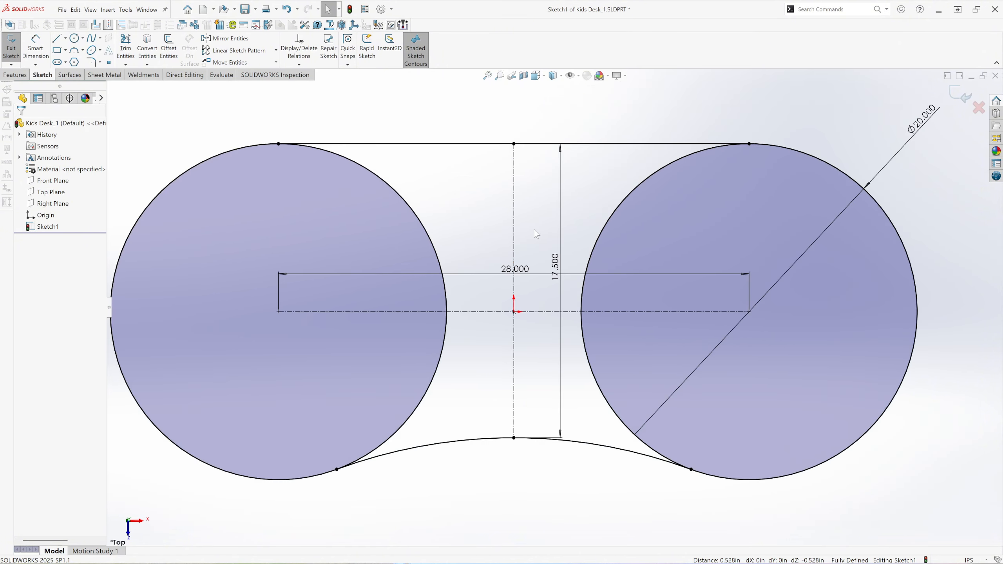
{"action": "scroll", "coordinate": [535, 230], "scroll_direction": "up", "scroll_amount": 1}
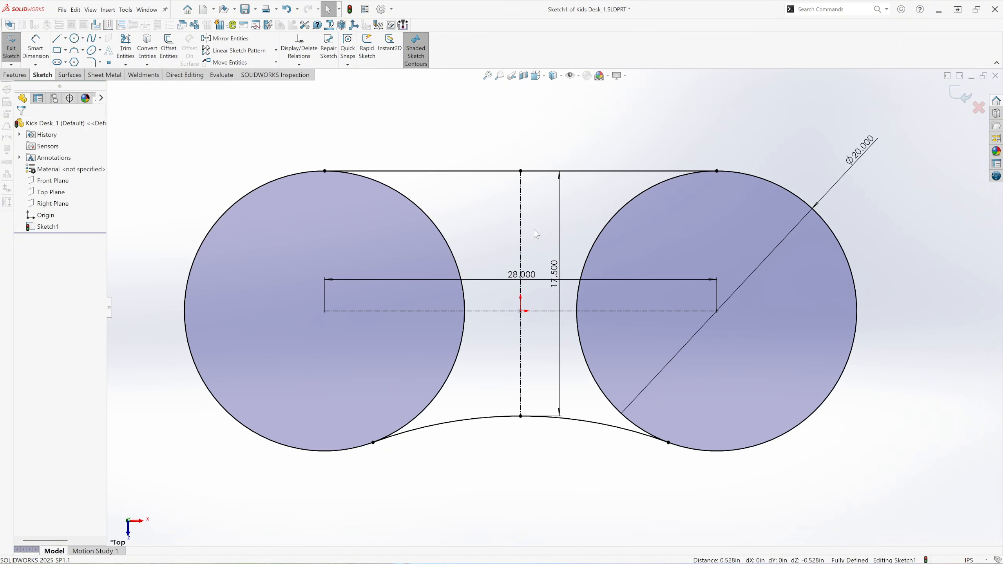
{"action": "left_click", "coordinate": [131, 52]}
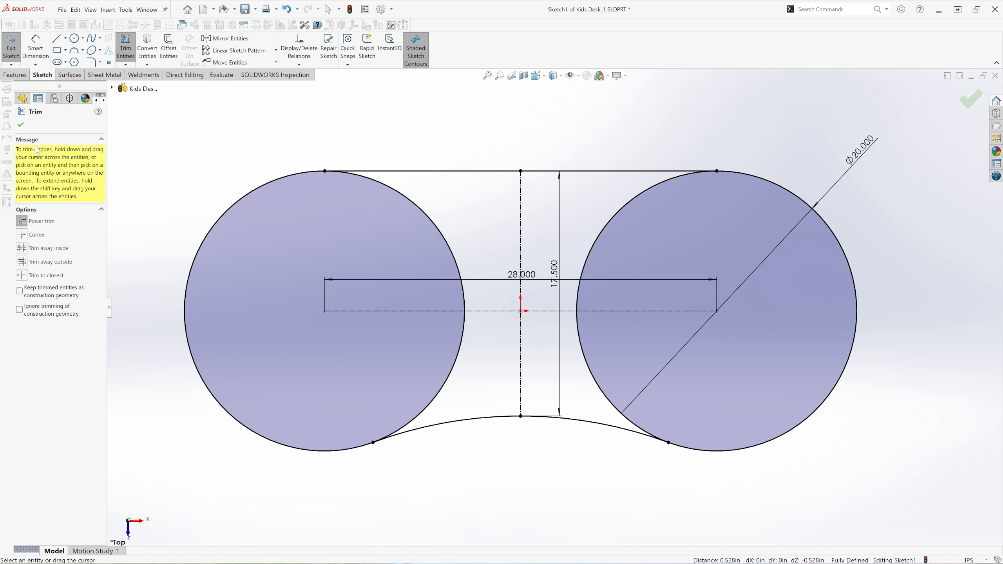
{"action": "left_click_drag", "start_coordinate": [380, 233], "coordinate": [468, 236]}
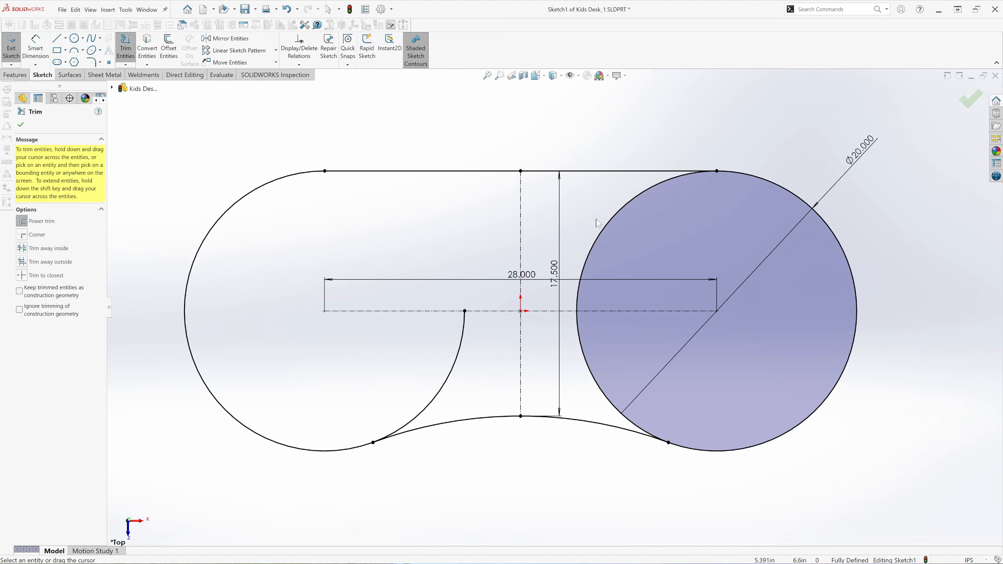
{"action": "left_click_drag", "start_coordinate": [597, 224], "coordinate": [620, 226]}
{"action": "left_click_drag", "start_coordinate": [490, 379], "coordinate": [399, 372]}
{"action": "left_click_drag", "start_coordinate": [597, 391], "coordinate": [600, 380]}
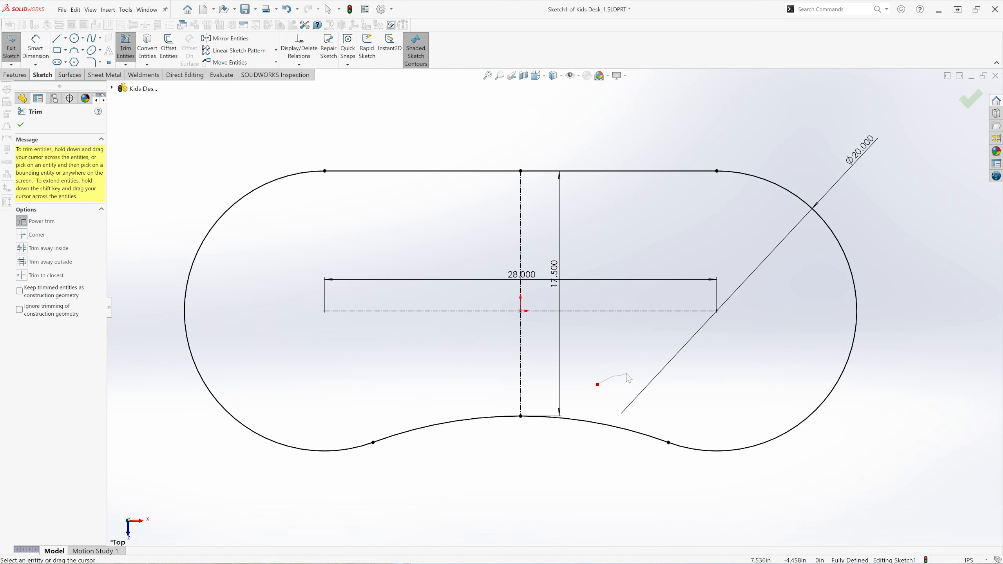
{"action": "left_click", "coordinate": [21, 125]}
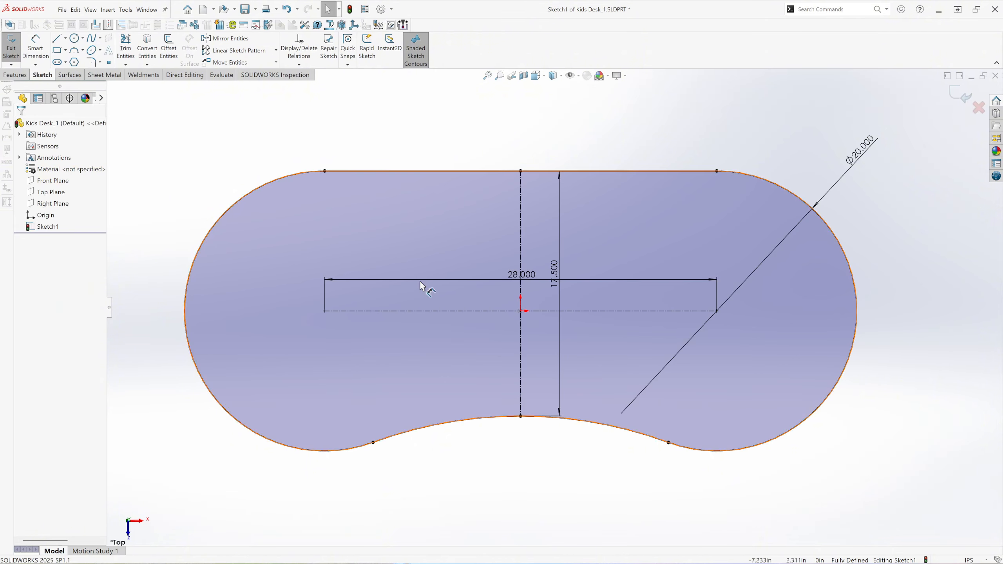
Extrude the desktop profile as a boss with a Blind end condition and a depth of 0.75 in.
{"action": "scroll", "coordinate": [414, 291], "scroll_direction": "up", "scroll_amount": 2}
{"action": "scroll", "coordinate": [520, 394], "scroll_direction": "down", "scroll_amount": 1}
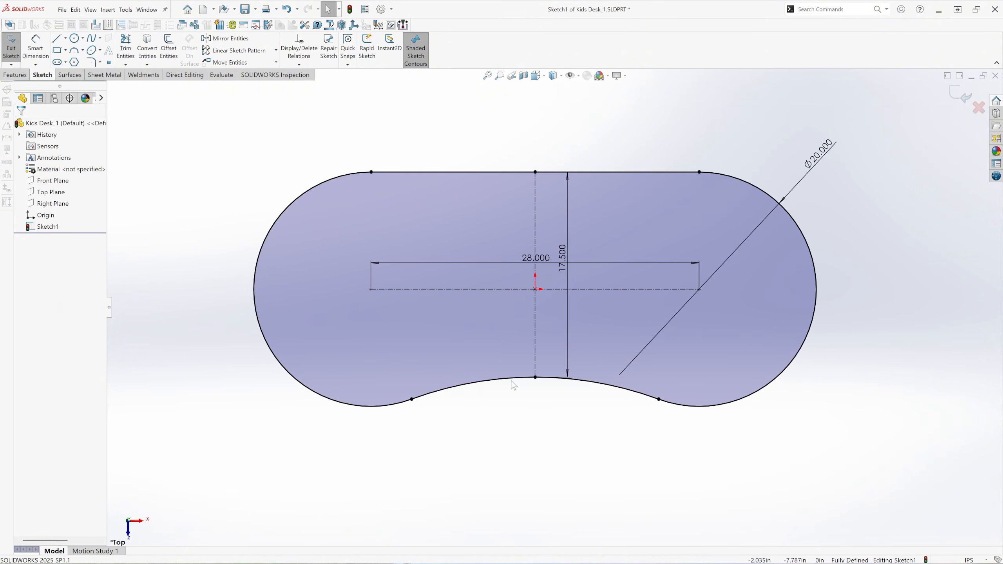
{"action": "left_click", "coordinate": [15, 75]}
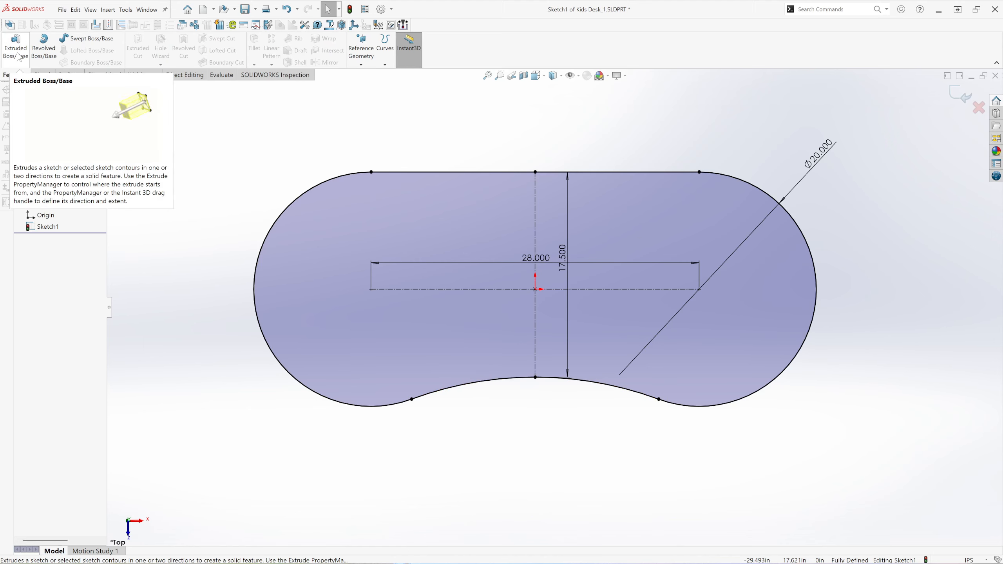
{"action": "left_click", "coordinate": [16, 48]}
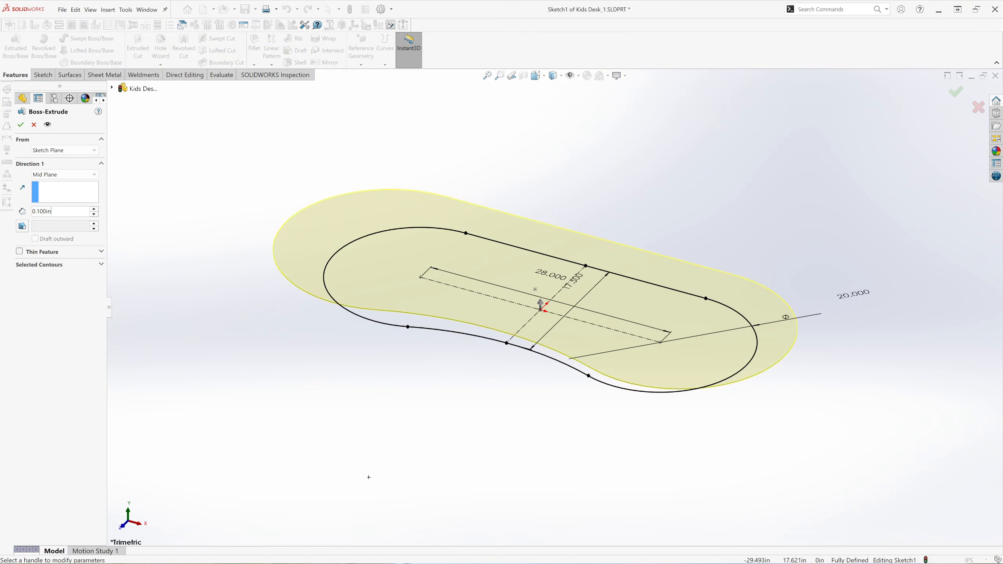
{"action": "type", "text": "0.75"}
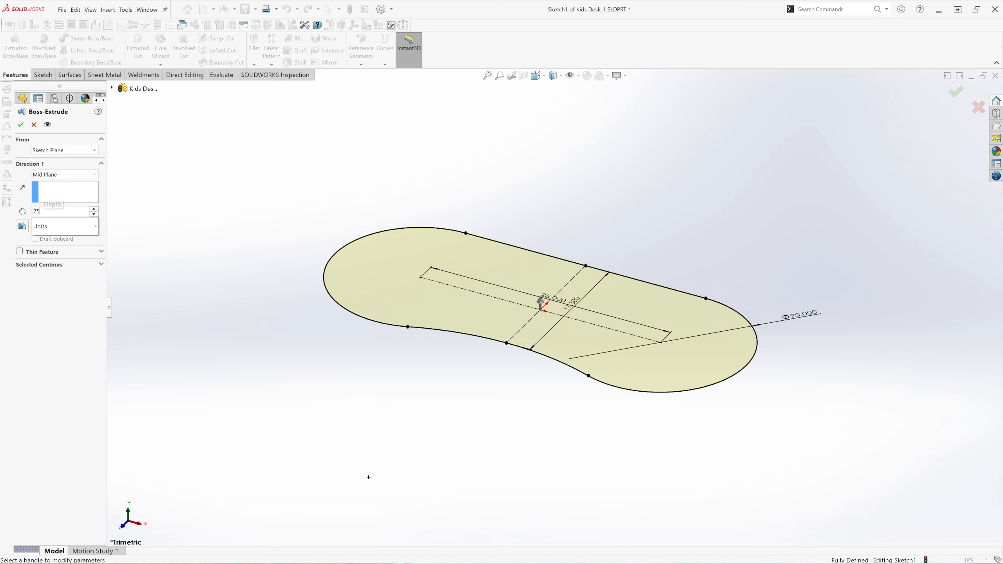
{"action": "key", "text": "Return"}
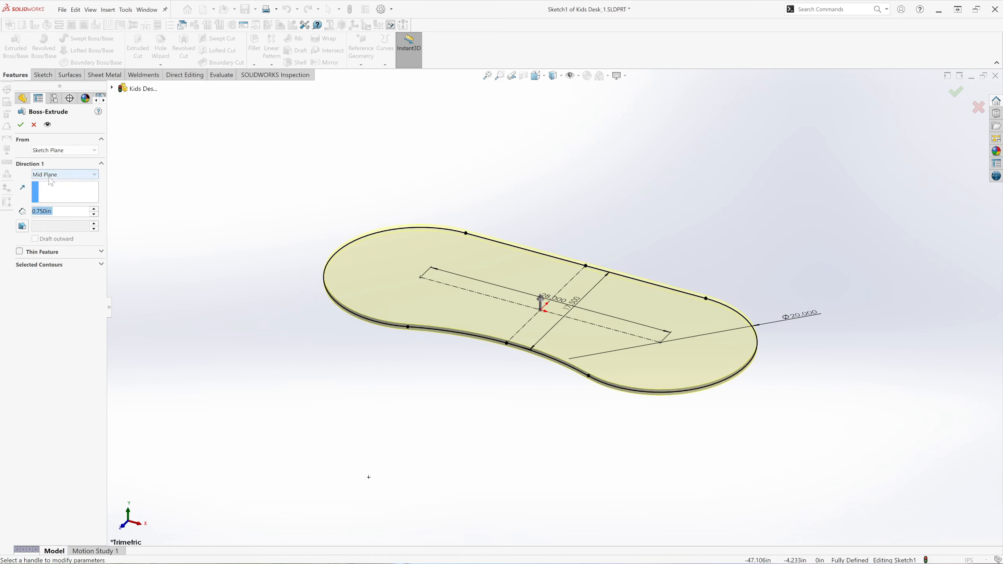
{"action": "left_click", "coordinate": [93, 178]}
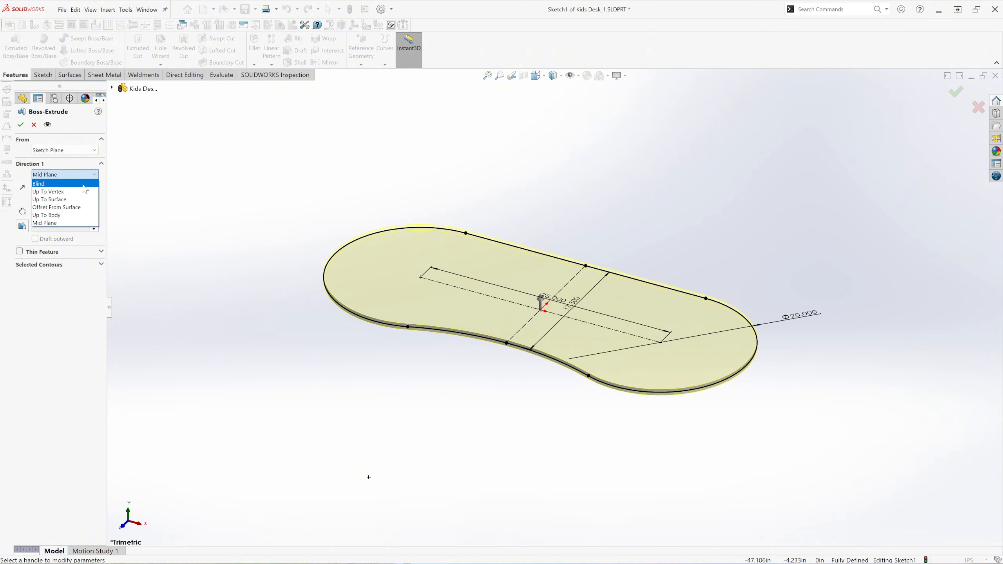
{"action": "left_click", "coordinate": [74, 184]}
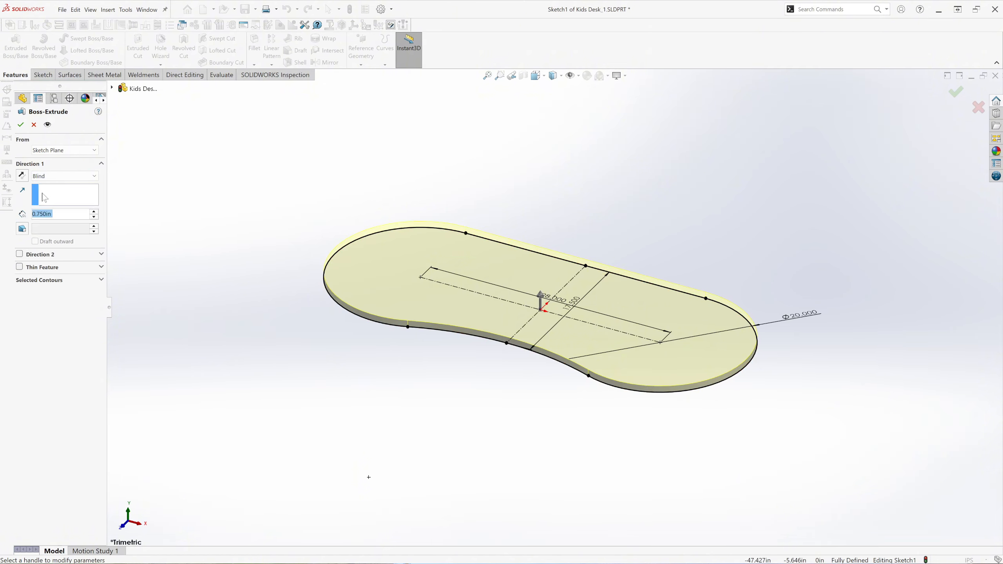
{"action": "left_click", "coordinate": [21, 125]}
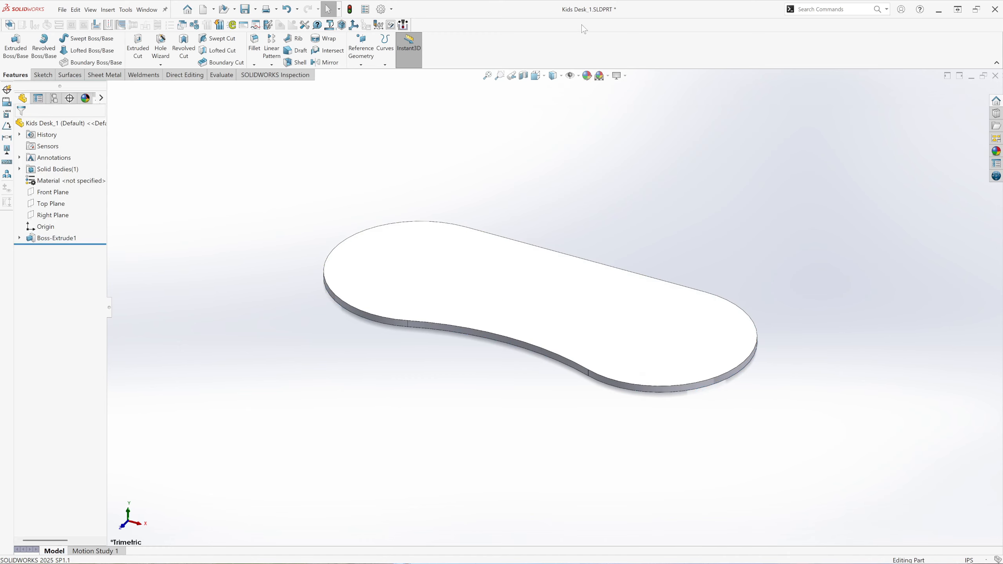
Turn off RealView Graphics and start a sketch on the underside face of the desktop.
{"action": "left_click", "coordinate": [623, 76]}
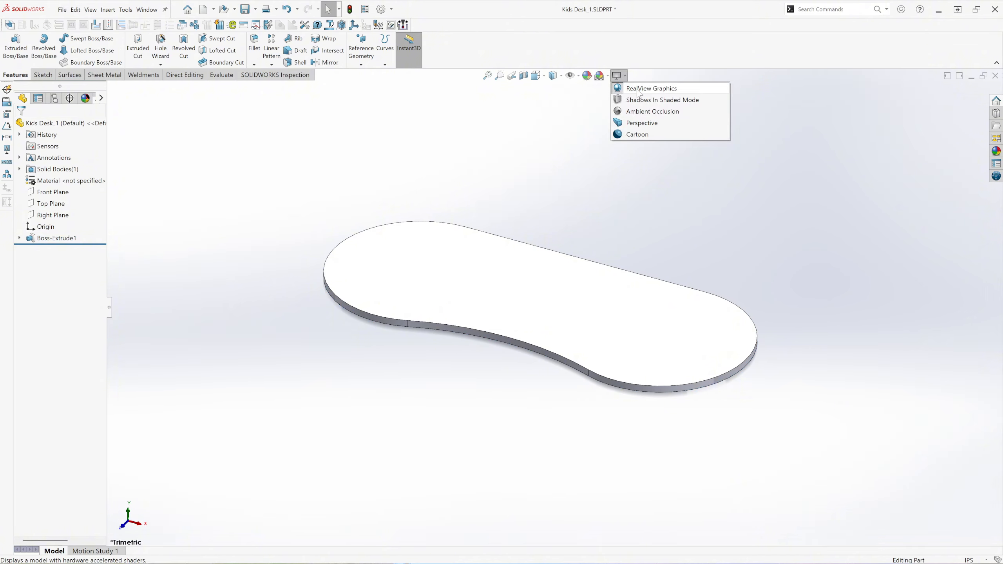
{"action": "left_click", "coordinate": [639, 90]}
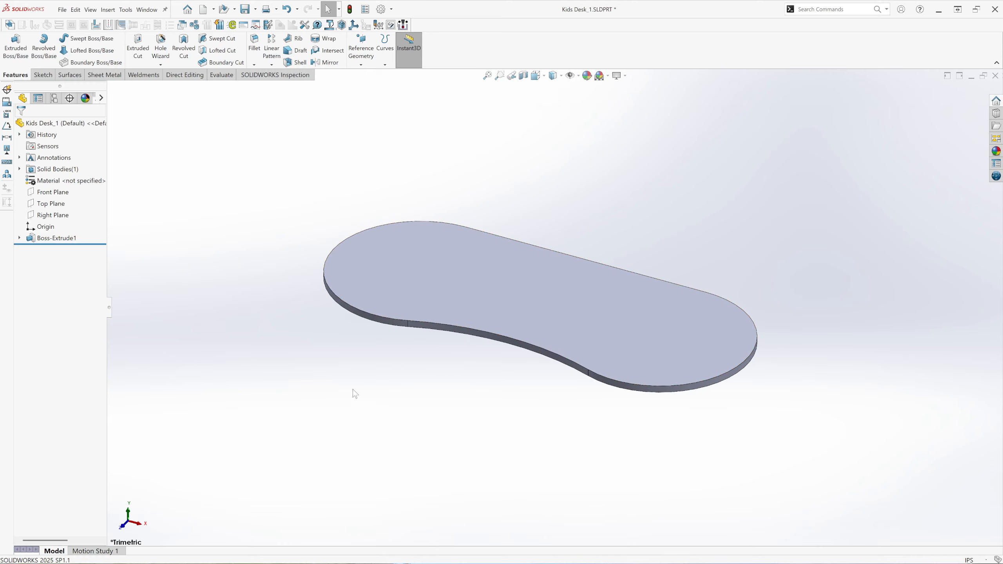
{"action": "middle_click_drag", "start_coordinate": [354, 400], "coordinate": [392, 279]}
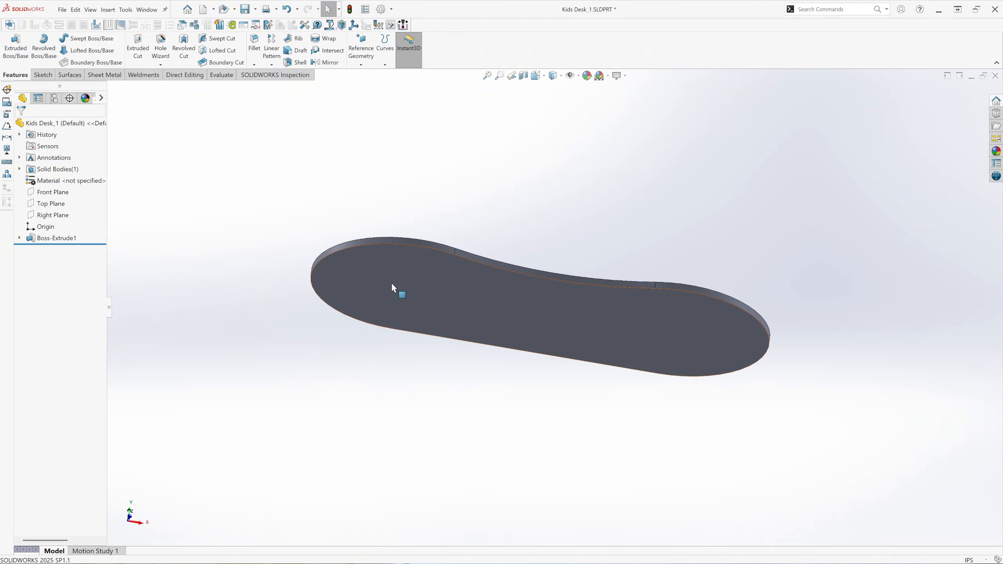
{"action": "left_click", "coordinate": [393, 283]}
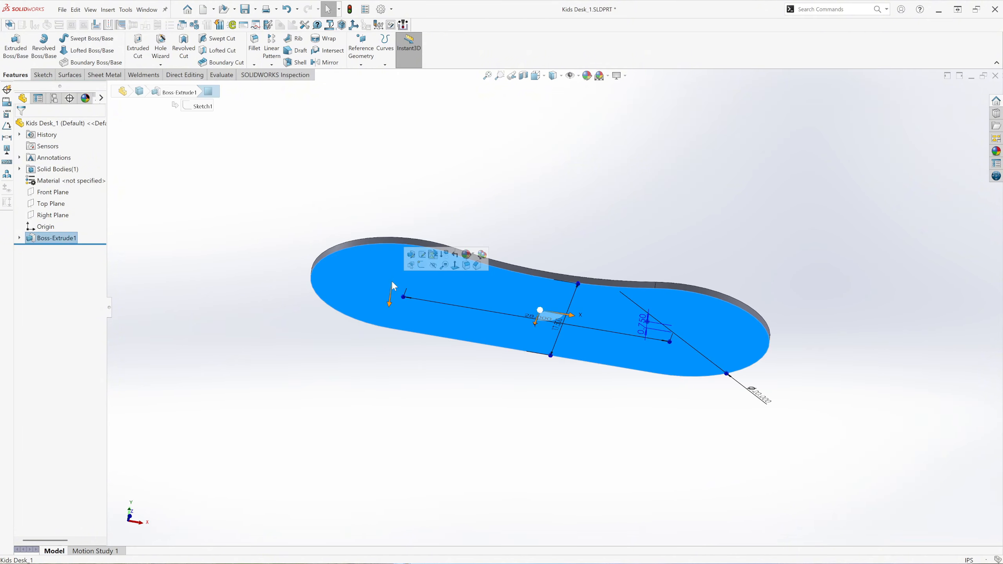
{"action": "left_click", "coordinate": [421, 266]}
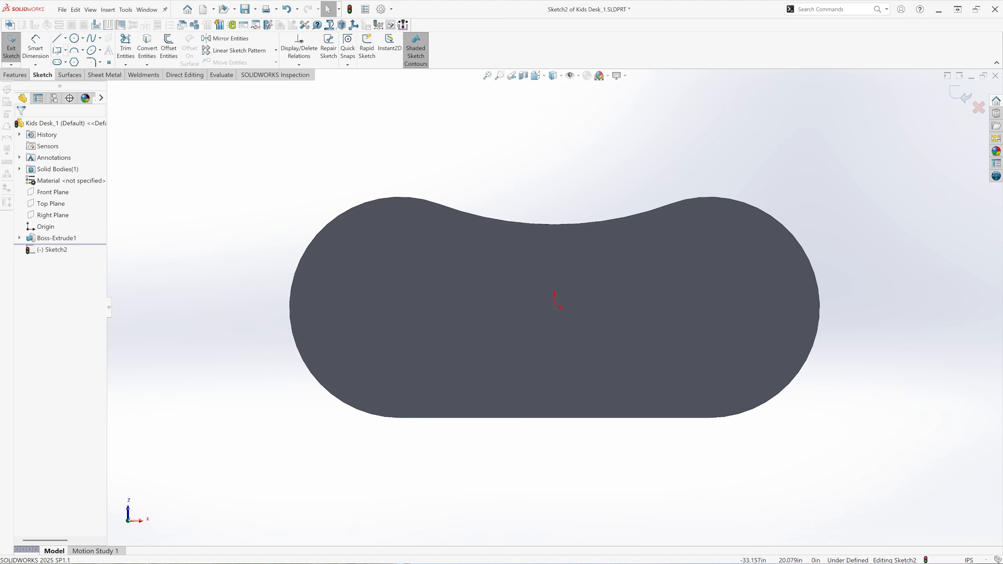
Draw a horizontal centerline about 13.86 in long from the origin toward the left end of the desktop.
{"action": "left_click", "coordinate": [66, 39]}
{"action": "left_click", "coordinate": [78, 62]}
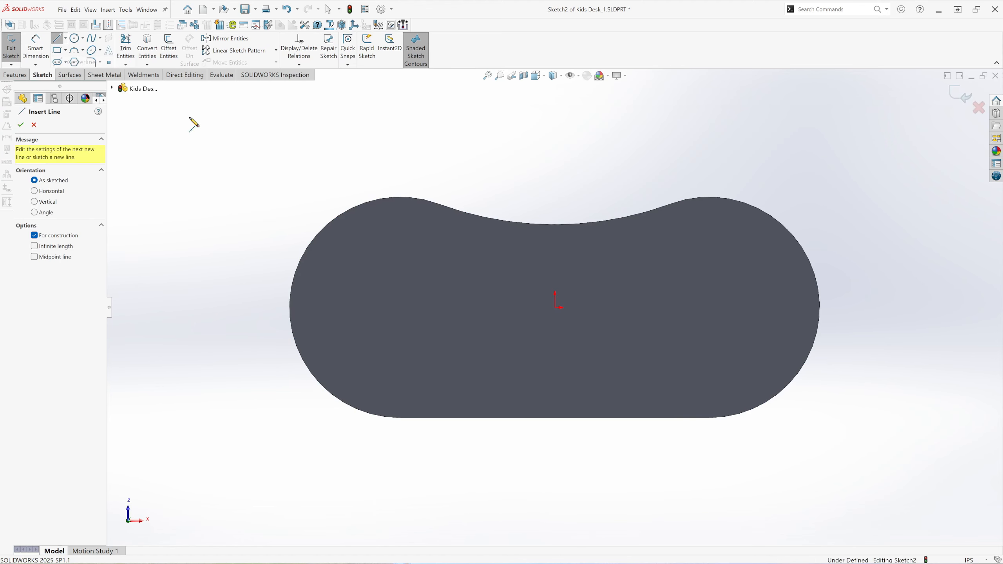
{"action": "left_click", "coordinate": [555, 307]}
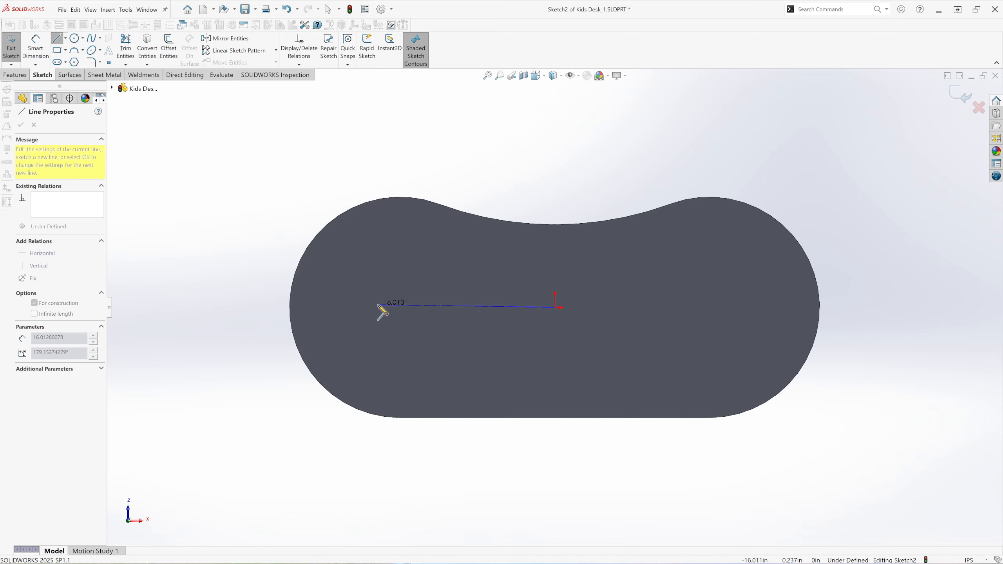
{"action": "left_click", "coordinate": [401, 307]}
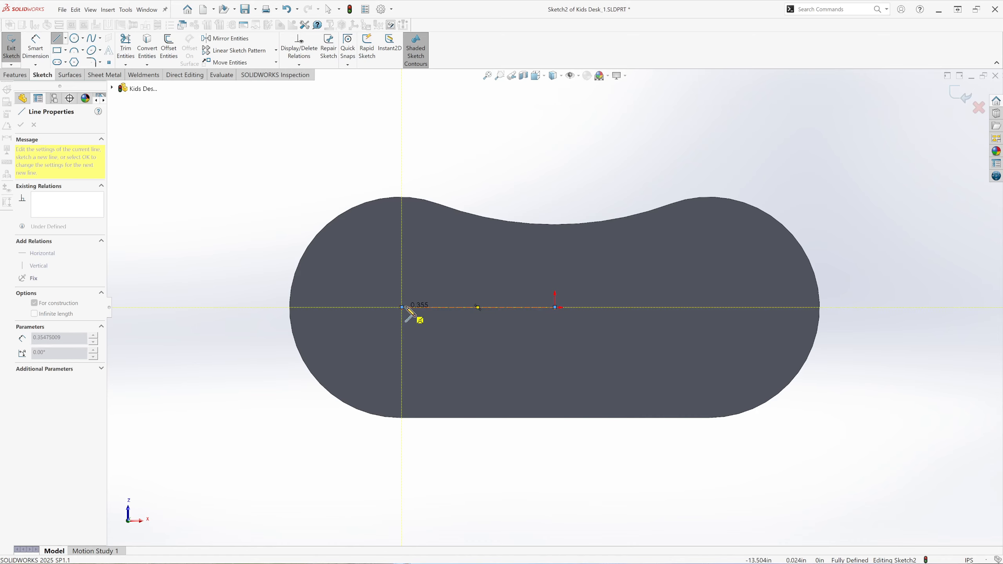
{"action": "right_click", "coordinate": [471, 193]}
{"action": "left_click", "coordinate": [489, 191]}
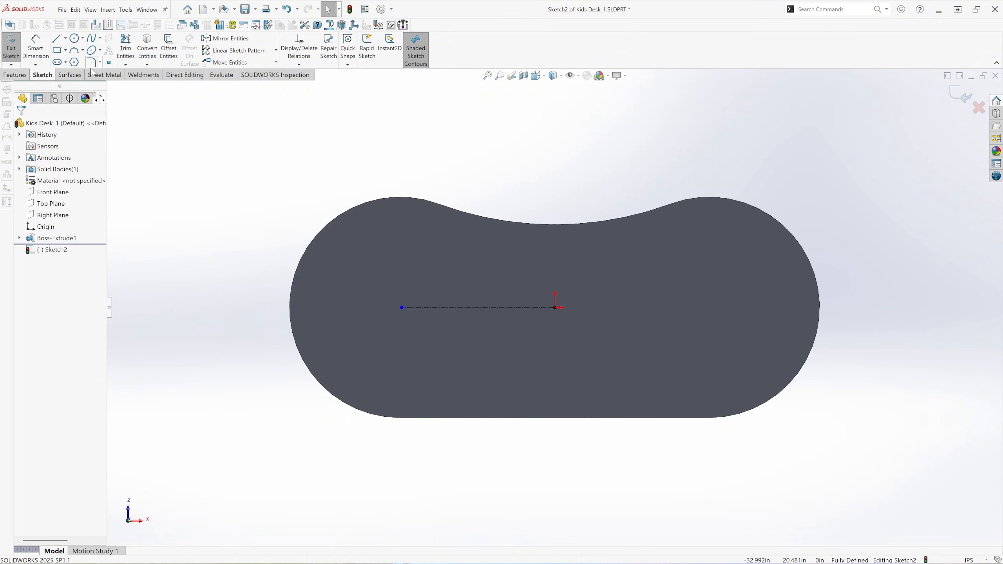
Dimension the horizontal centerline's length to 14.375 in.
{"action": "left_click", "coordinate": [44, 54]}
{"action": "left_click", "coordinate": [469, 306]}
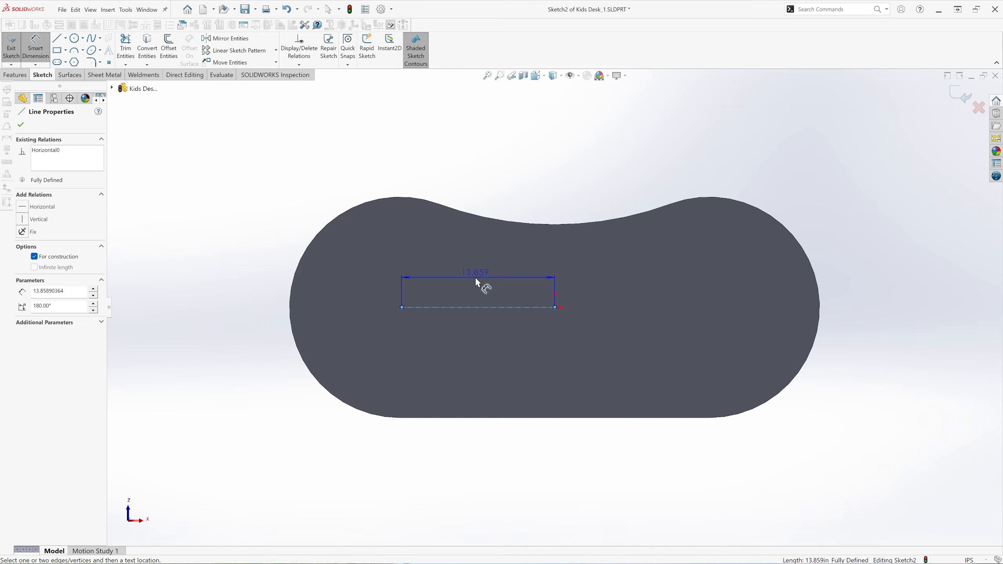
{"action": "left_click", "coordinate": [475, 276]}
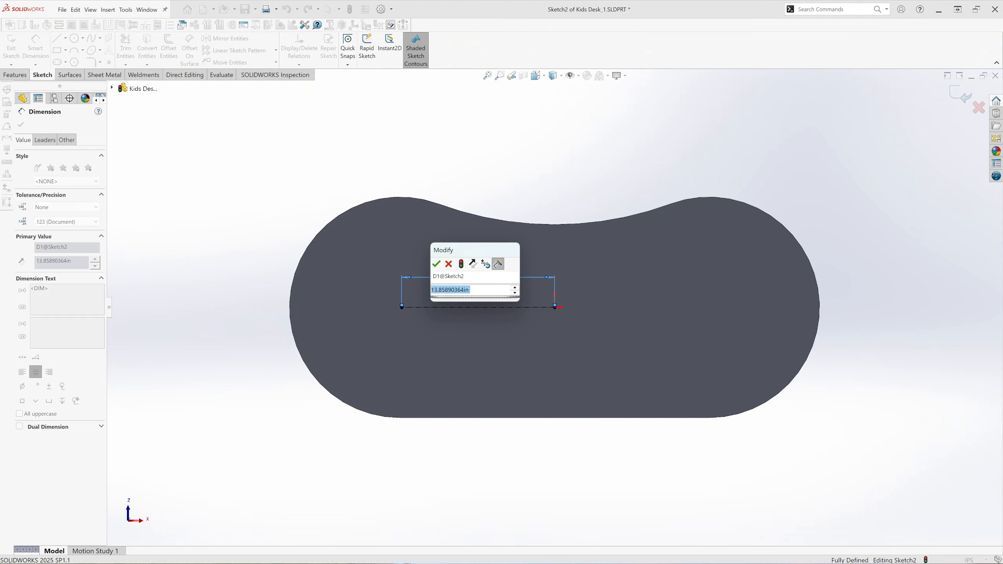
{"action": "type", "text": "14.375"}
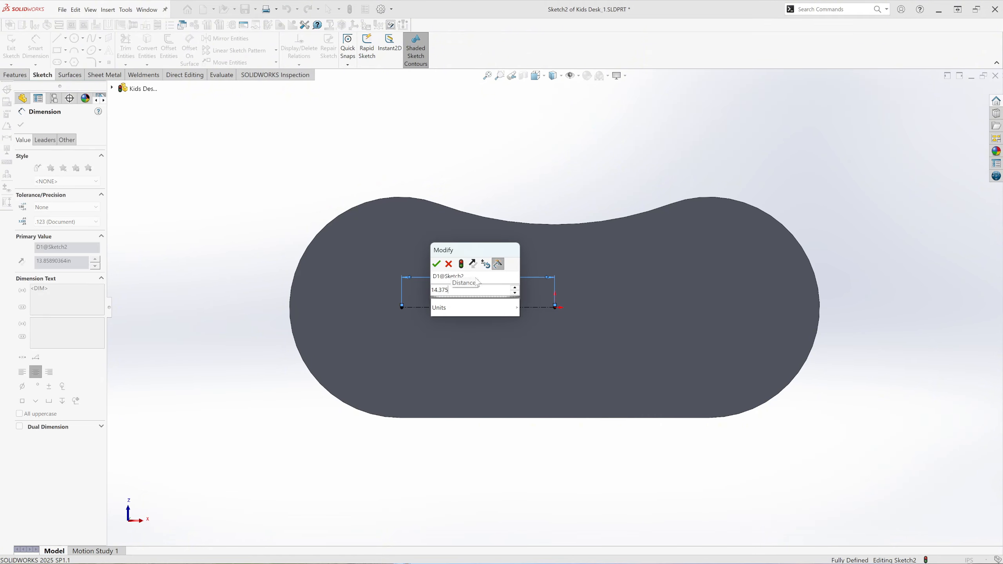
{"action": "key", "text": "Return"}
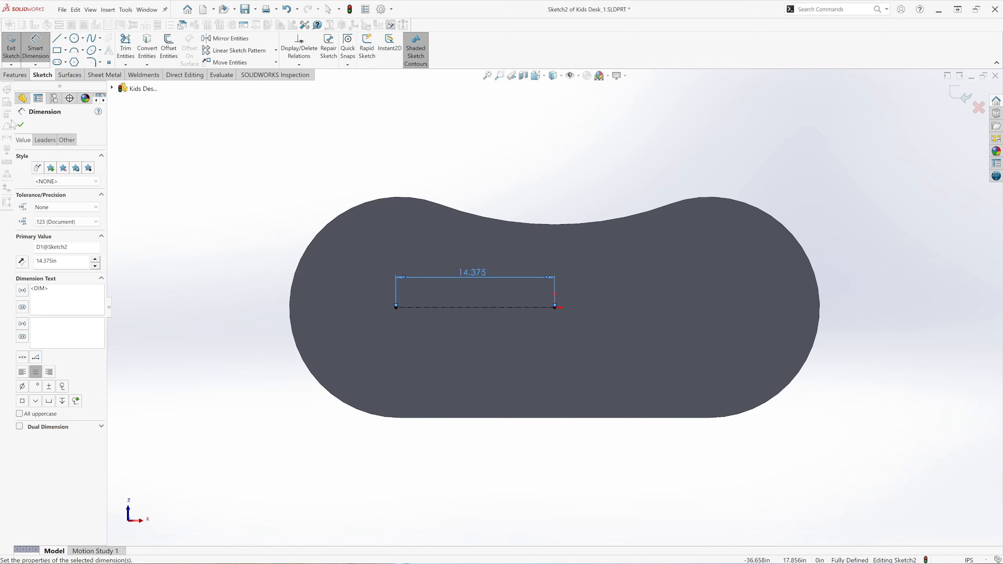
{"action": "left_click", "coordinate": [21, 125]}
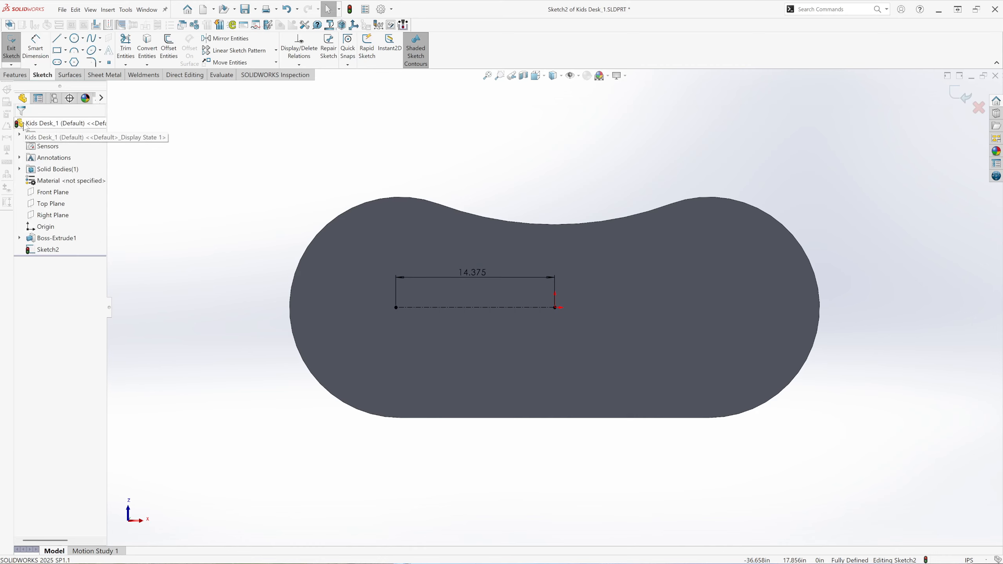
Draw a tall, narrow center rectangle of about 1.55 by 15.04 in, centered on the centerline's left endpoint.
{"action": "left_click", "coordinate": [65, 51]}
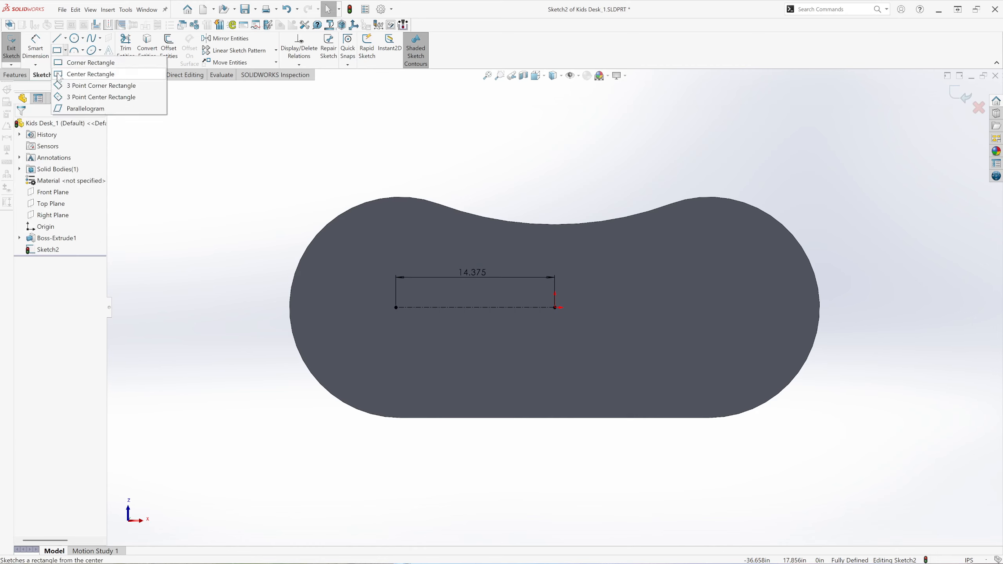
{"action": "left_click", "coordinate": [58, 75]}
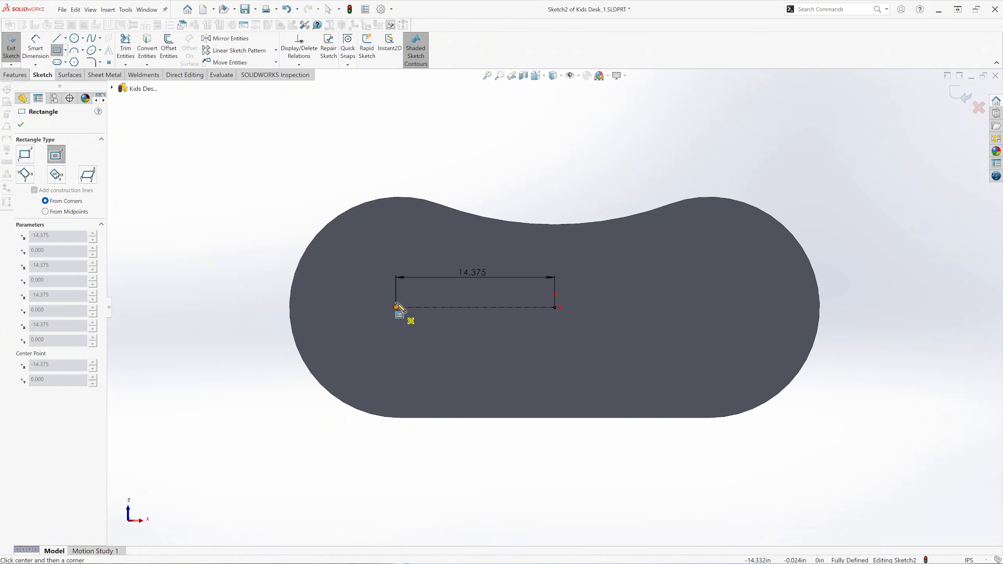
{"action": "left_click", "coordinate": [396, 307]}
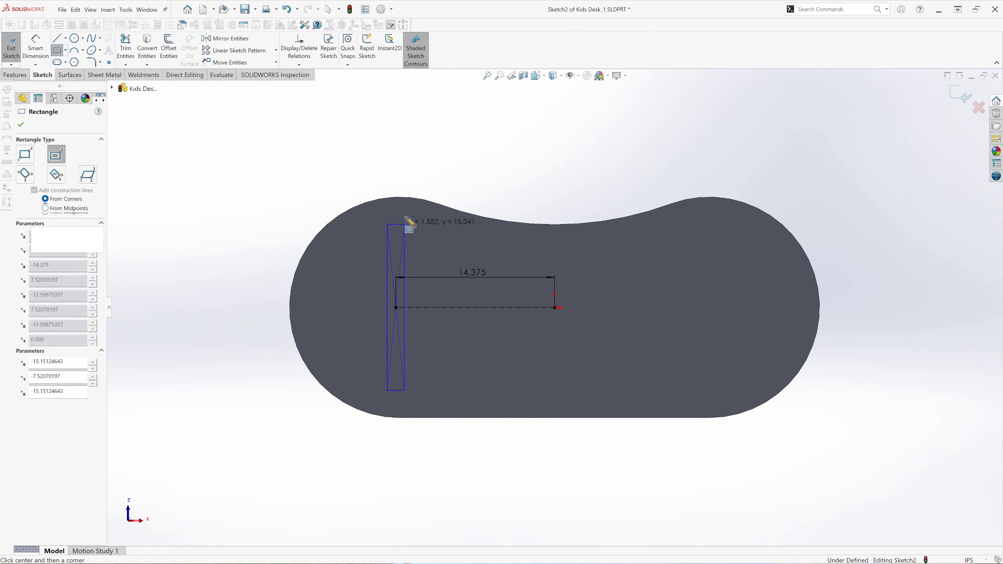
{"action": "left_click", "coordinate": [404, 224]}
Dimension the narrow rectangle's width to 0.75 in.
{"action": "left_click", "coordinate": [35, 47]}
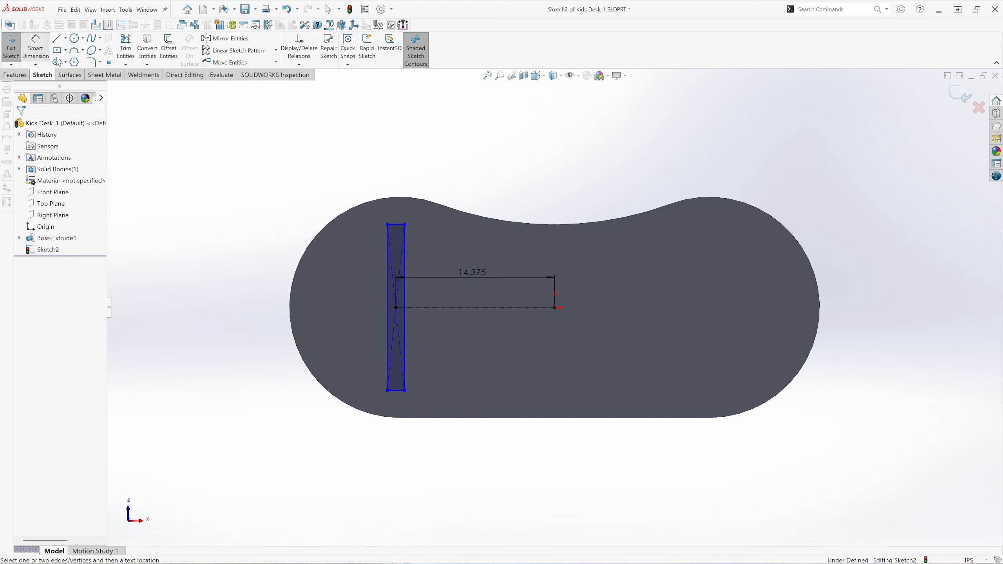
{"action": "left_click", "coordinate": [395, 224]}
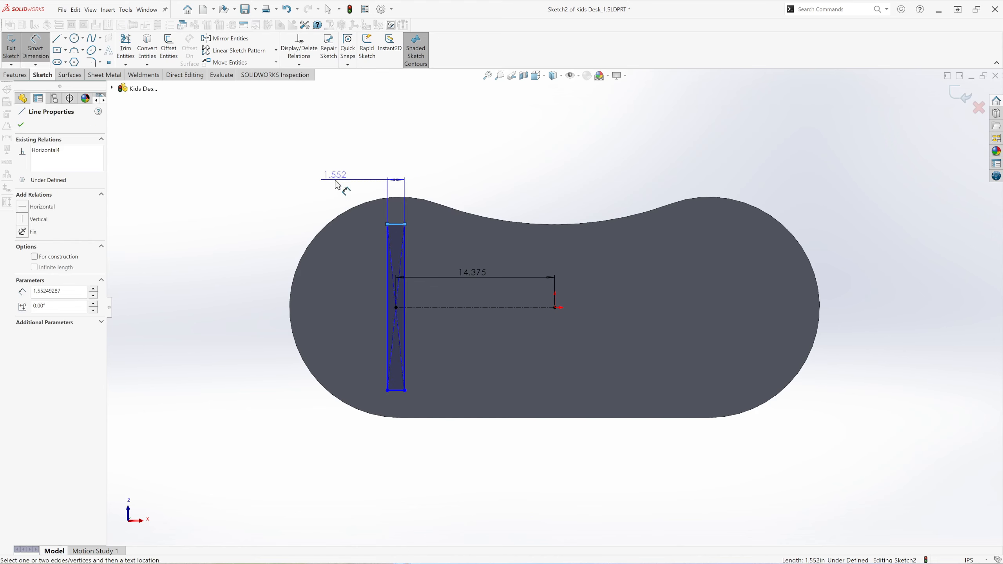
{"action": "left_click", "coordinate": [368, 189]}
{"action": "type", "text": ".75"}
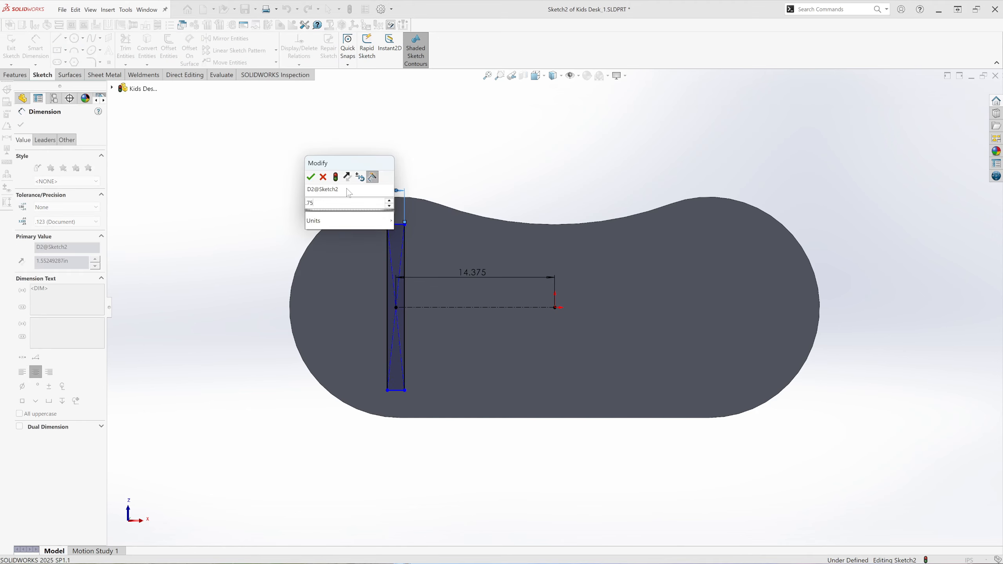
{"action": "key", "text": "Return"}
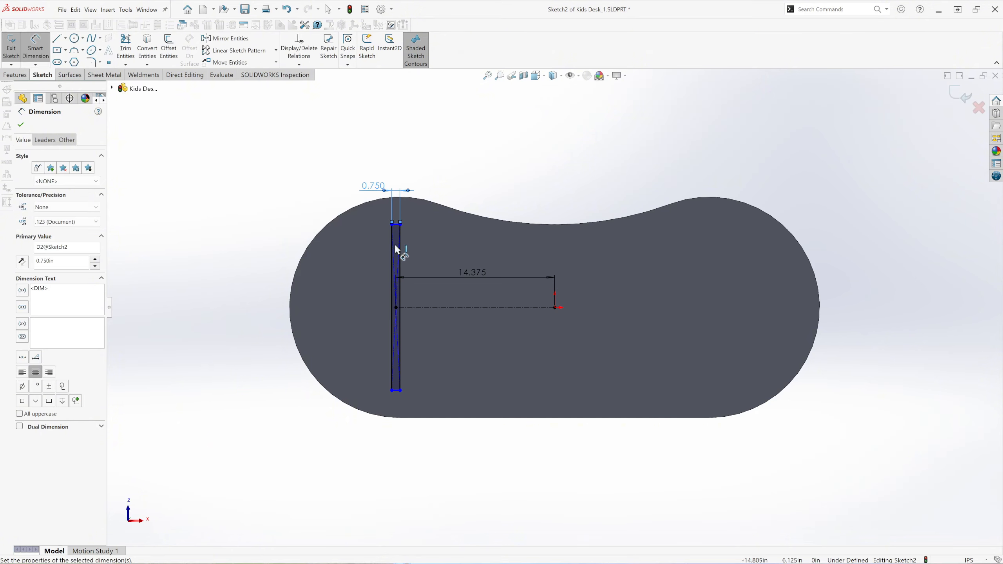
Dimension the narrow rectangle's long side to 19 in and finish dimensioning.
{"action": "left_click", "coordinate": [391, 320]}
{"action": "left_click", "coordinate": [366, 312]}
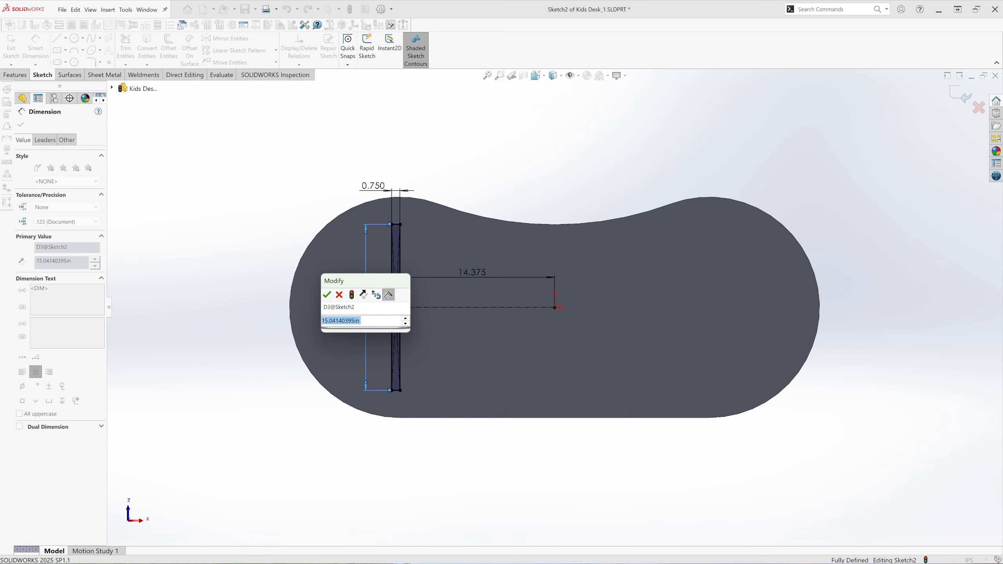
{"action": "type", "text": "19"}
{"action": "key", "text": "Return"}
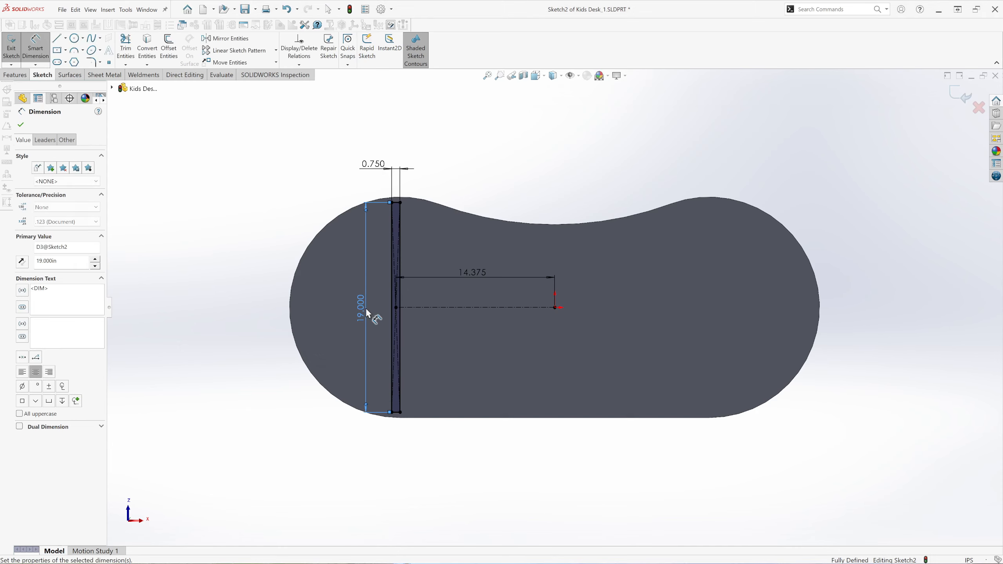
{"action": "left_click", "coordinate": [21, 125]}
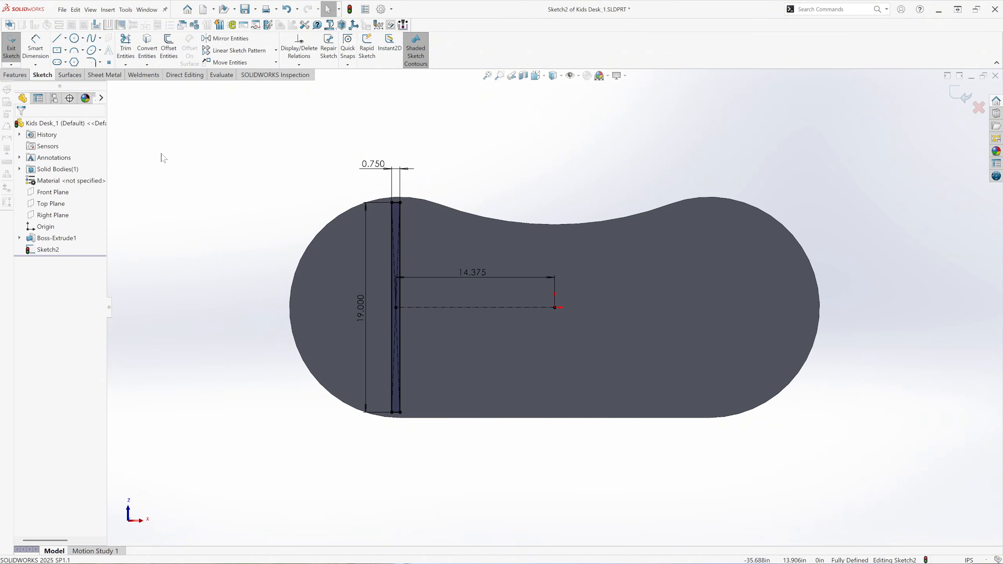
Extrude the narrow rectangle downward from the desktop to a blind depth of 29-.750 in, with Merge result off.
{"action": "left_click", "coordinate": [18, 76]}
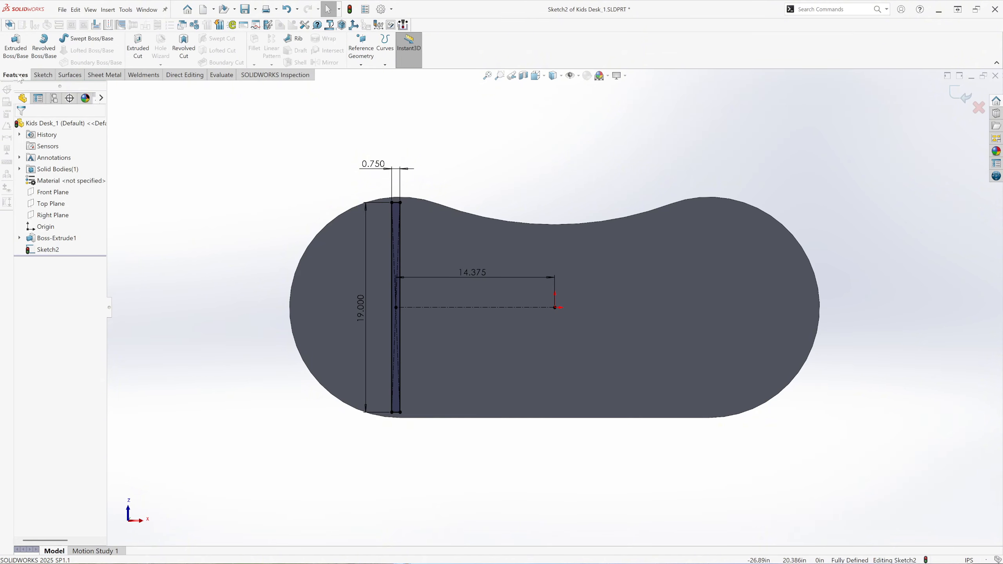
{"action": "left_click", "coordinate": [22, 53]}
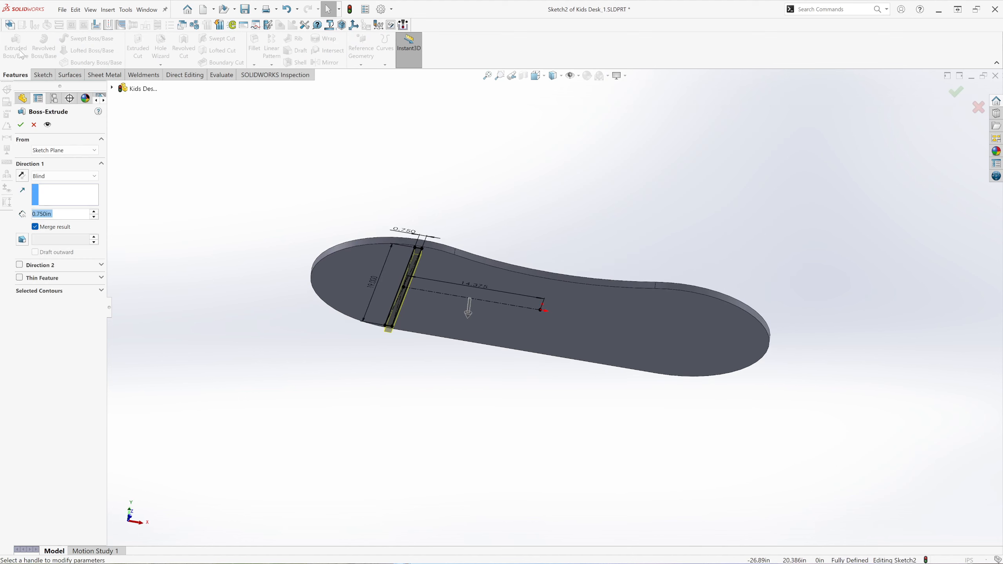
{"action": "middle_click_drag", "start_coordinate": [465, 329], "coordinate": [546, 202]}
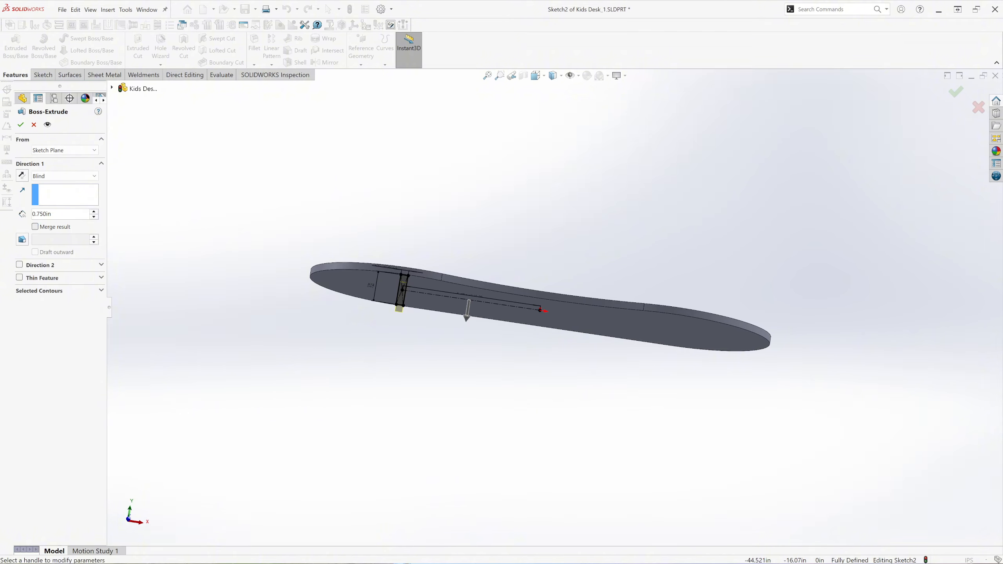
{"action": "left_click_drag", "start_coordinate": [52, 215], "coordinate": [30, 218]}
{"action": "type", "text": "29-.750"}
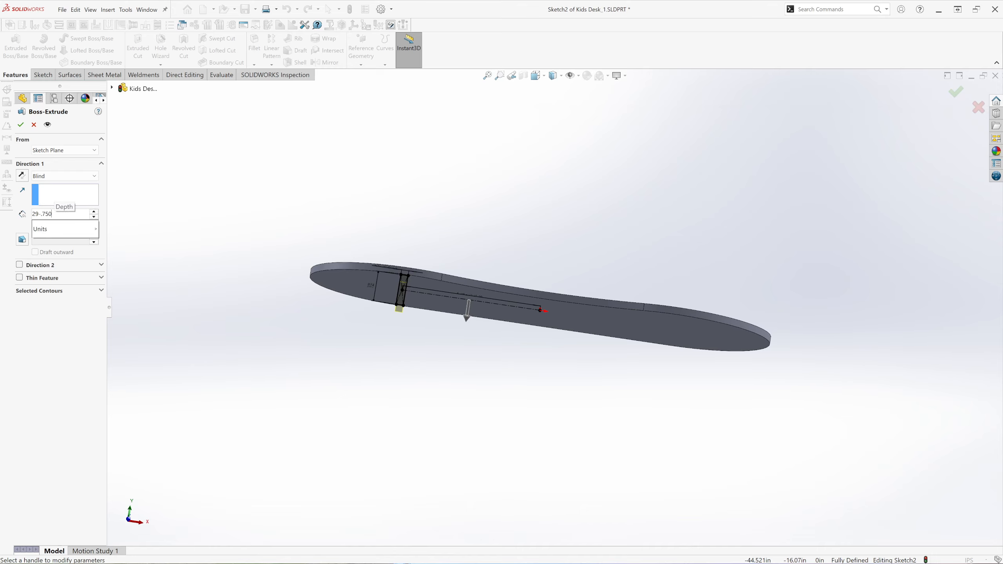
{"action": "key", "text": "Return"}
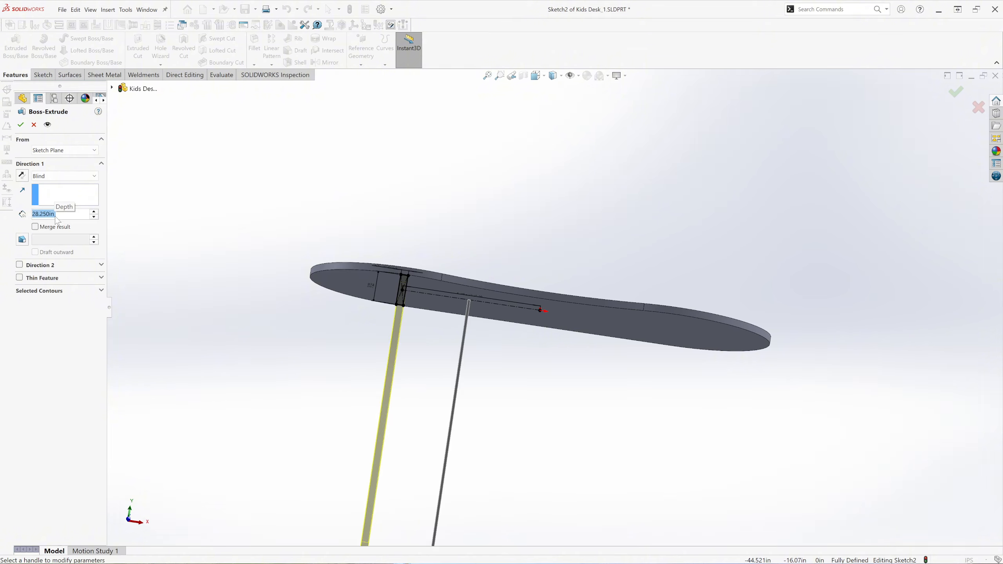
{"action": "scroll", "coordinate": [185, 314], "scroll_direction": "up", "scroll_amount": 3}
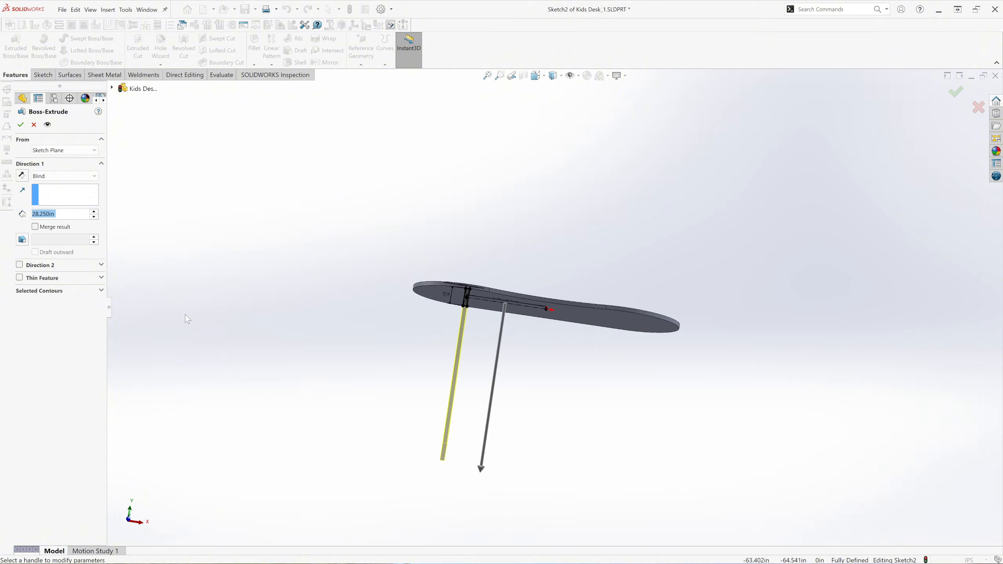
{"action": "middle_click_drag", "start_coordinate": [396, 366], "coordinate": [380, 404]}
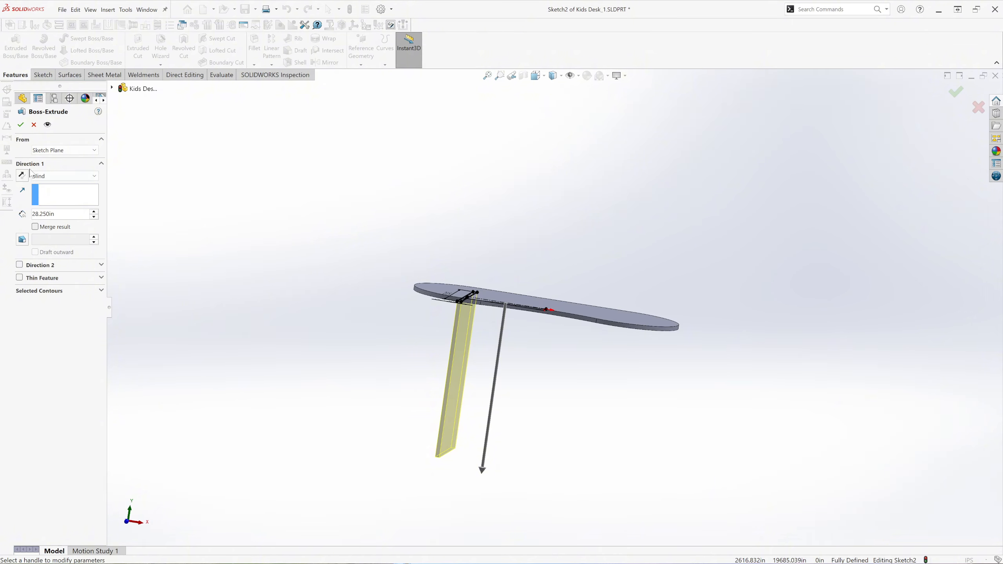
{"action": "left_click", "coordinate": [21, 125]}
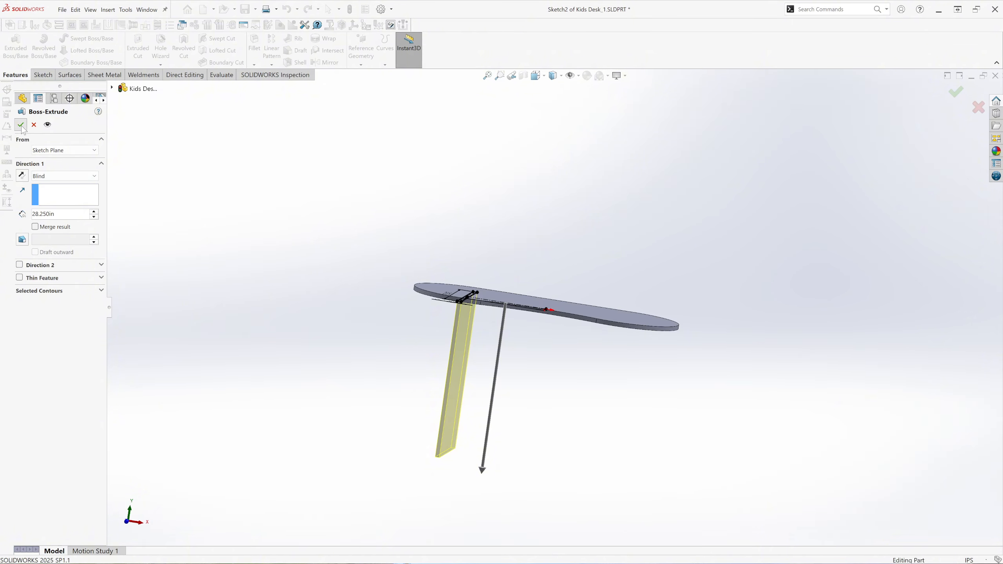
{"action": "left_click", "coordinate": [246, 345]}
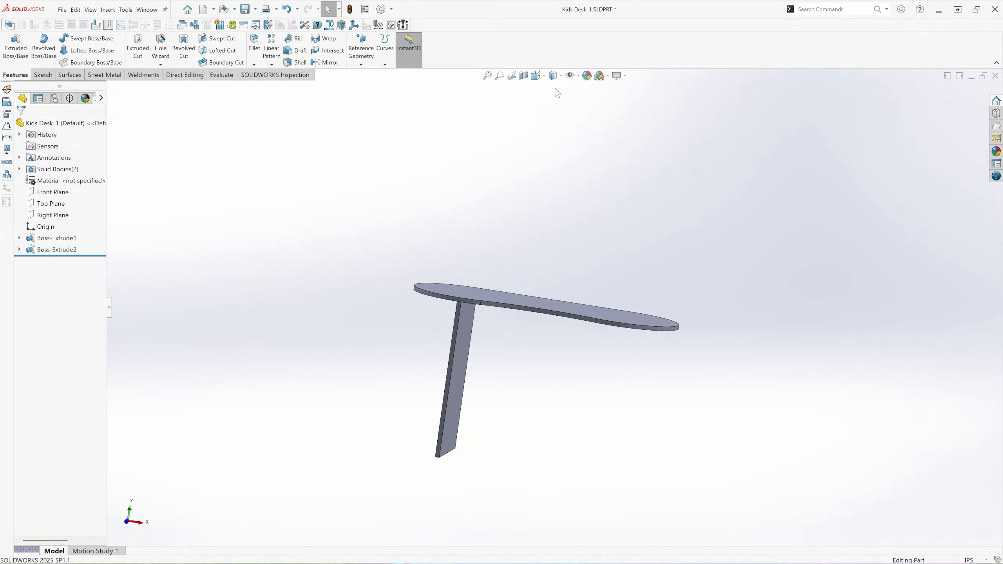
Switch to the trimetric view and show the Top Plane.
{"action": "left_click", "coordinate": [536, 75]}
{"action": "left_click", "coordinate": [586, 102]}
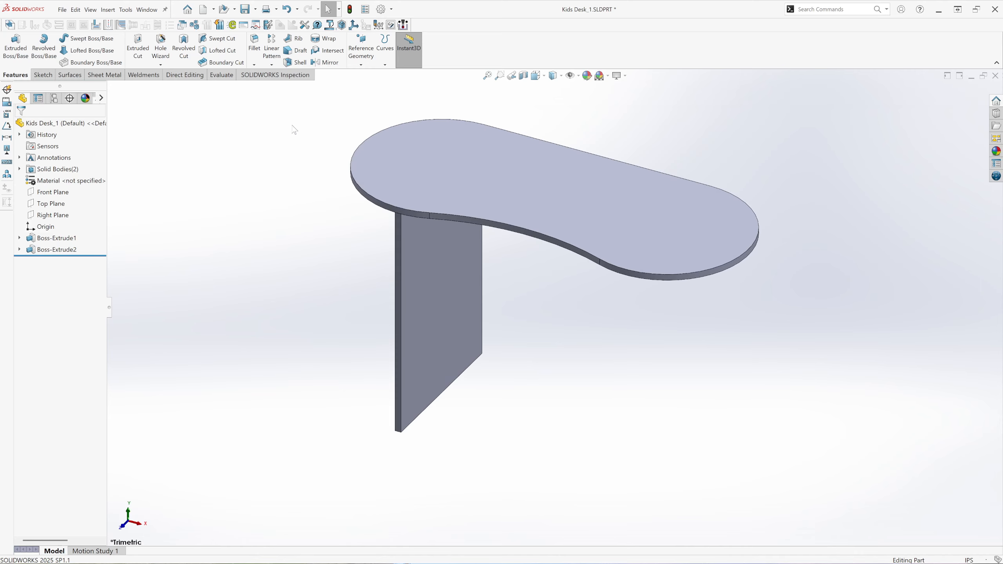
{"action": "left_click", "coordinate": [53, 204]}
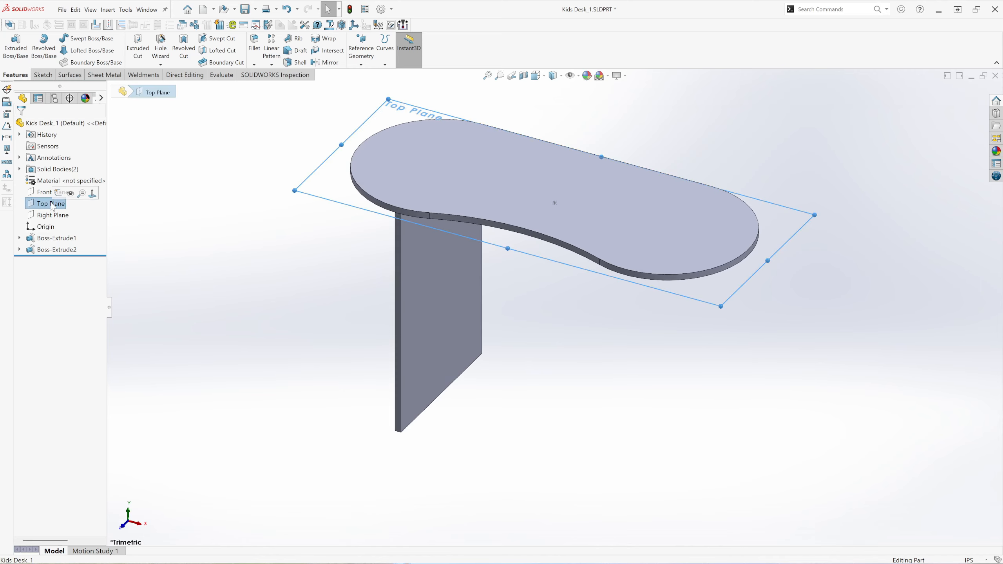
{"action": "left_click", "coordinate": [70, 195]}
{"action": "left_click", "coordinate": [268, 252]}
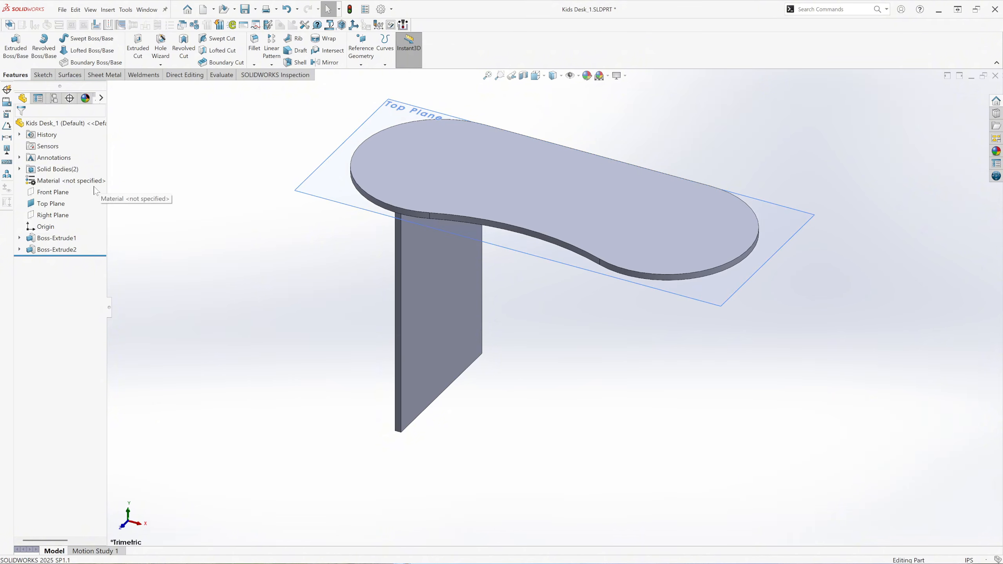
Create a reference plane offset 13.375+.375 in from the Top Plane, flipped to lie below the desktop.
{"action": "left_click", "coordinate": [317, 194]}
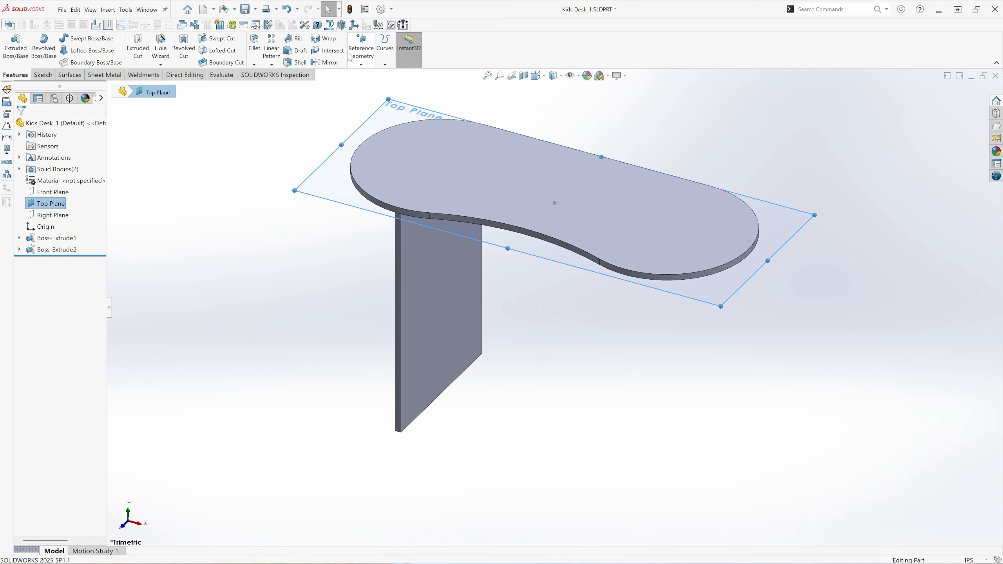
{"action": "left_click", "coordinate": [361, 64]}
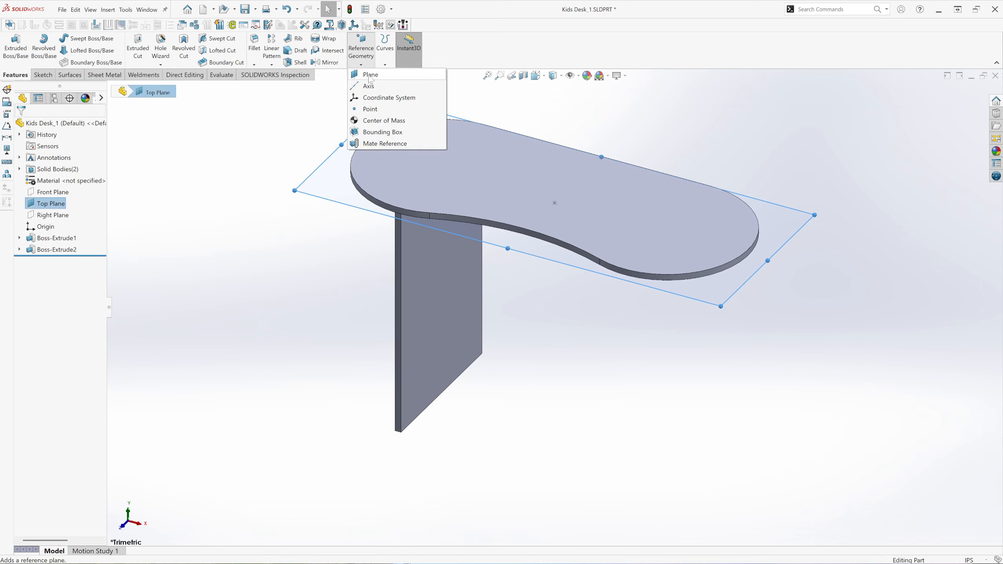
{"action": "left_click", "coordinate": [370, 75]}
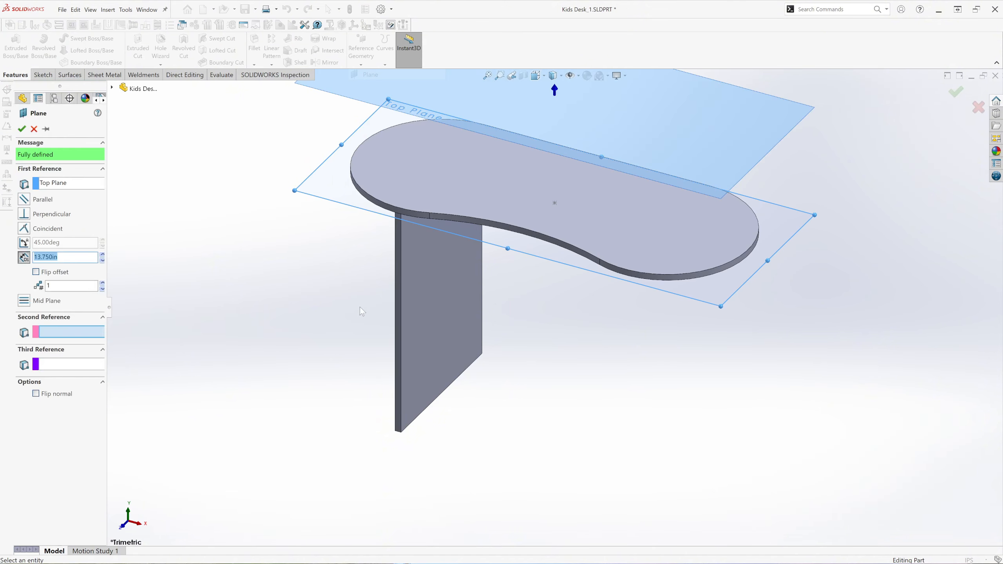
{"action": "scroll", "coordinate": [364, 299], "scroll_direction": "up", "scroll_amount": 2}
{"action": "scroll", "coordinate": [607, 164], "scroll_direction": "down", "scroll_amount": 2}
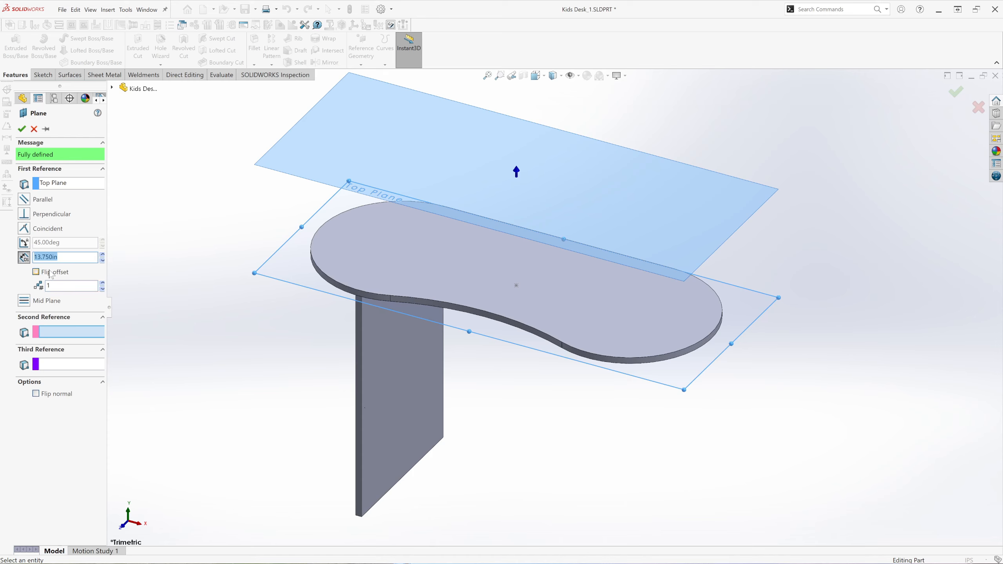
{"action": "left_click", "coordinate": [36, 272]}
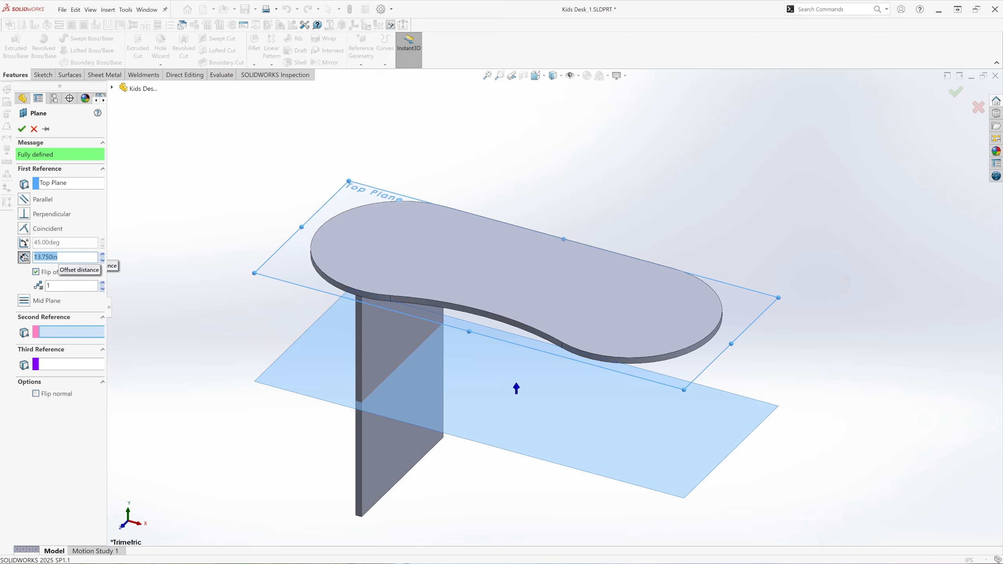
{"action": "type", "text": "1"}
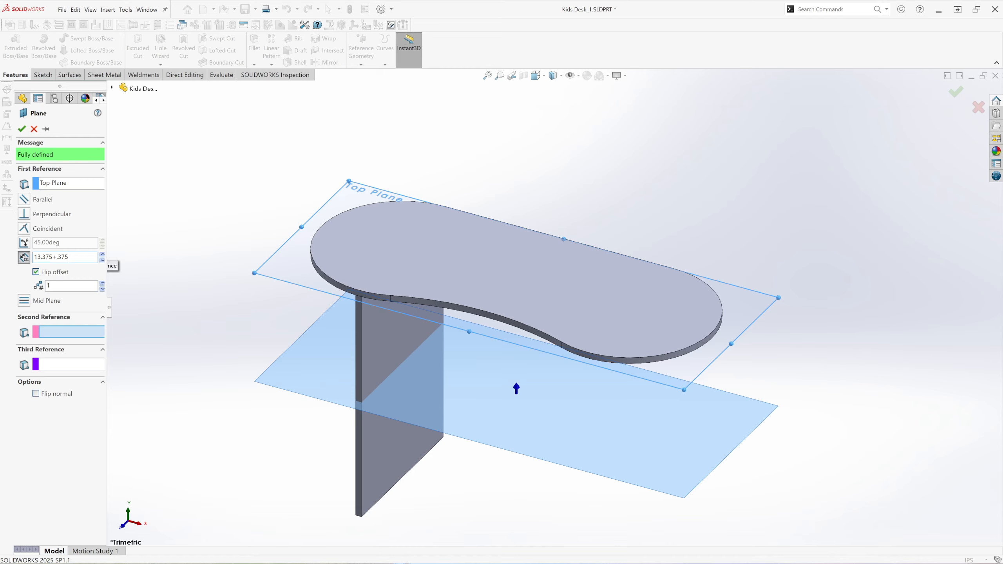
{"action": "key", "text": "Return"}
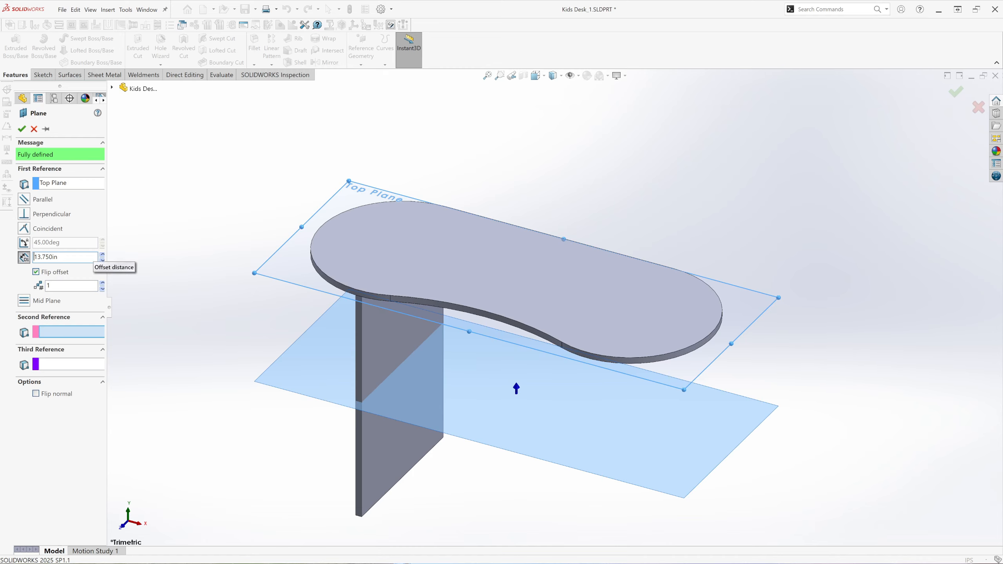
{"action": "left_click", "coordinate": [21, 130]}
Hide the Top Plane and start a sketch on the new offset plane.
{"action": "left_click", "coordinate": [742, 323]}
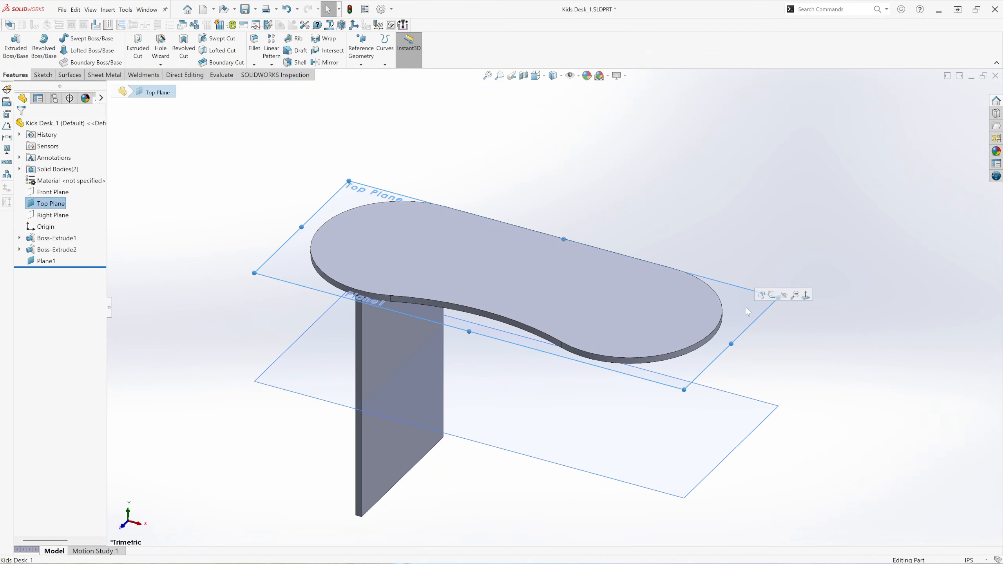
{"action": "left_click", "coordinate": [783, 296]}
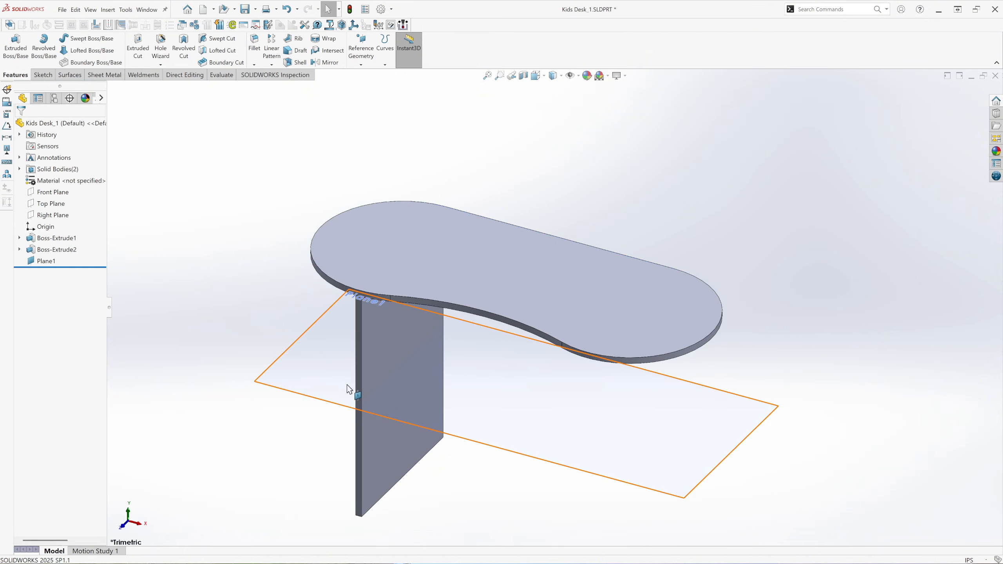
{"action": "left_click", "coordinate": [330, 381]}
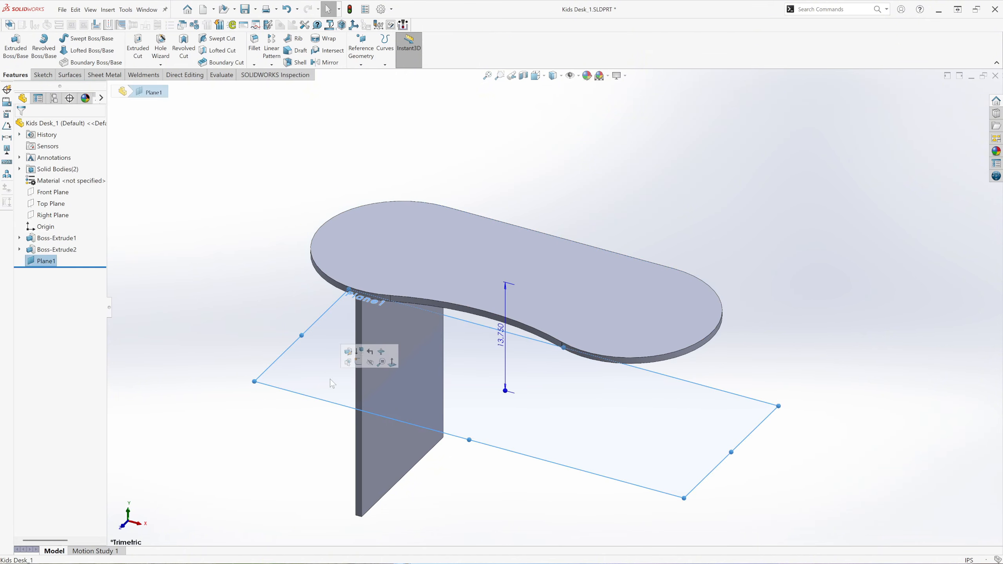
{"action": "left_click", "coordinate": [359, 363]}
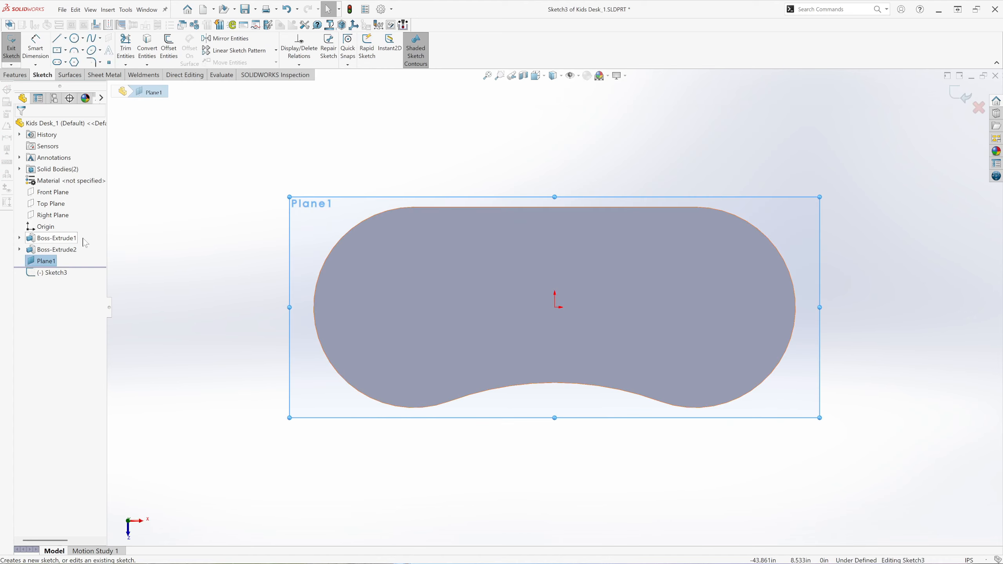
Display the model with hidden lines visible and convert the leg panel's outer 19 in edge into a sketch line.
{"action": "mouse_move", "coordinate": [557, 77]}
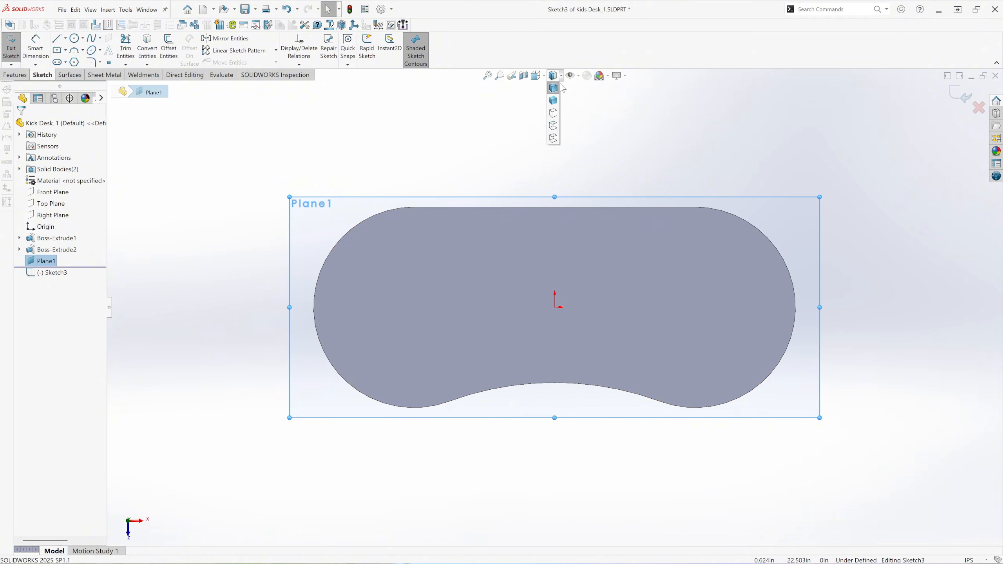
{"action": "left_click", "coordinate": [553, 126]}
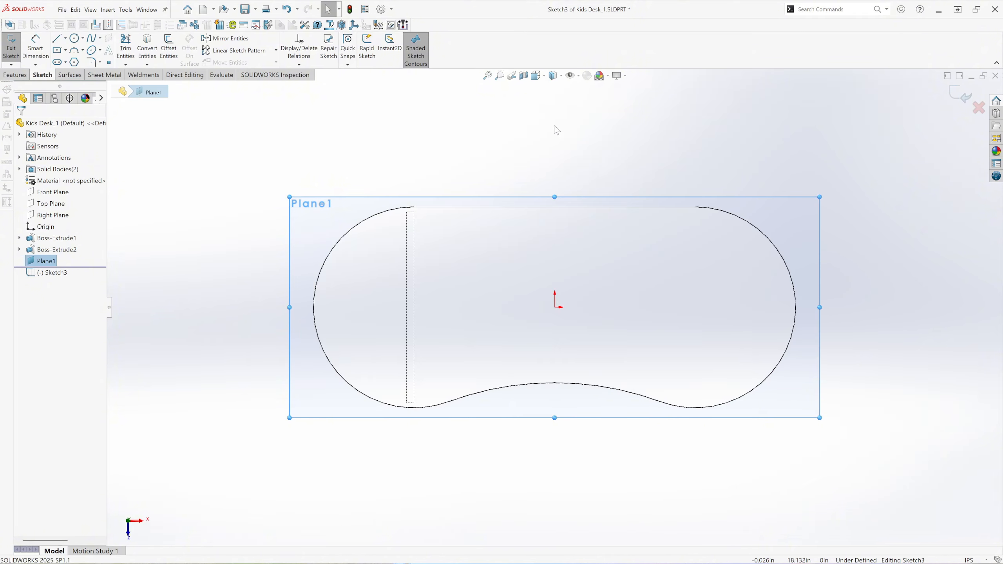
{"action": "scroll", "coordinate": [414, 328], "scroll_direction": "down", "scroll_amount": 2}
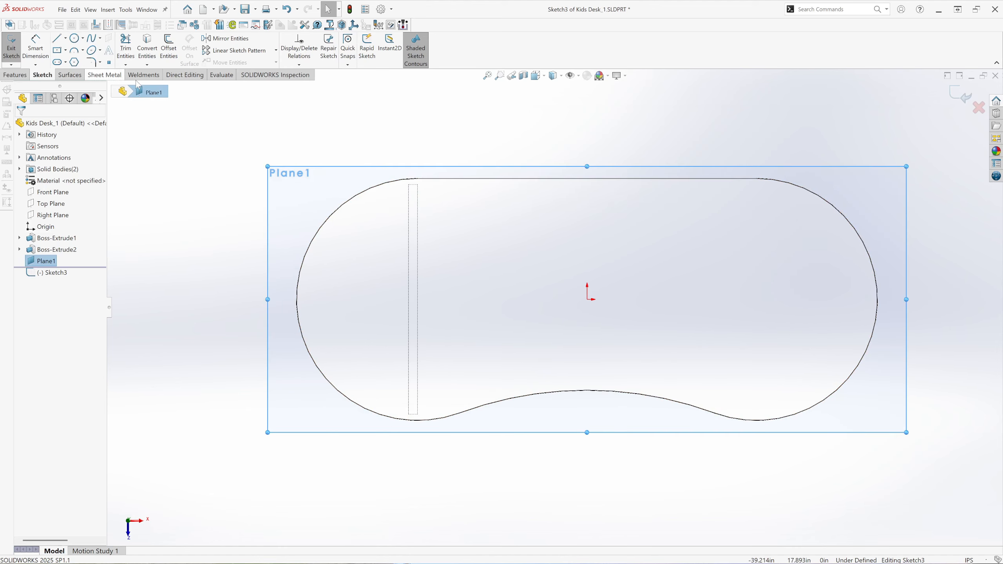
{"action": "left_click", "coordinate": [409, 269]}
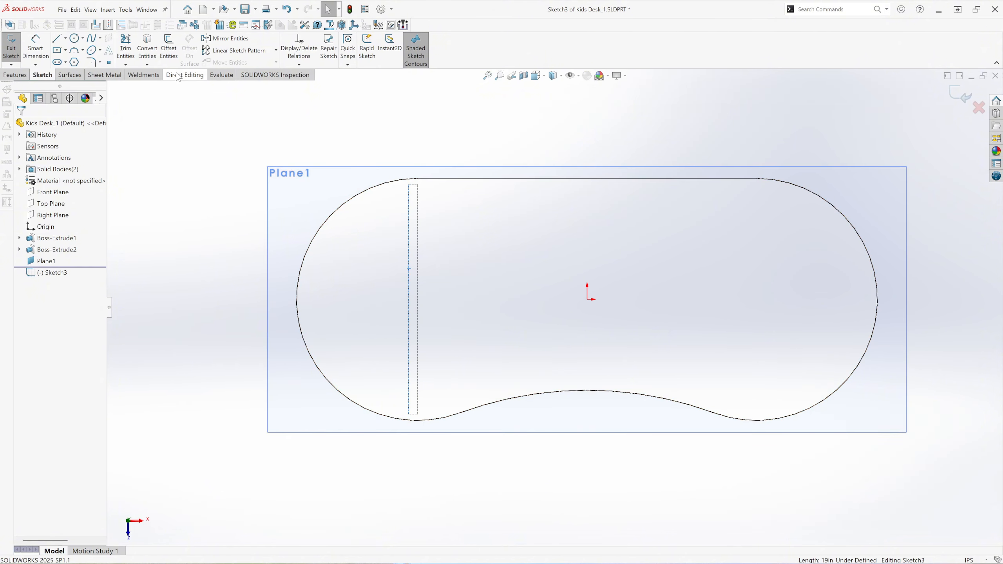
{"action": "left_click", "coordinate": [154, 54]}
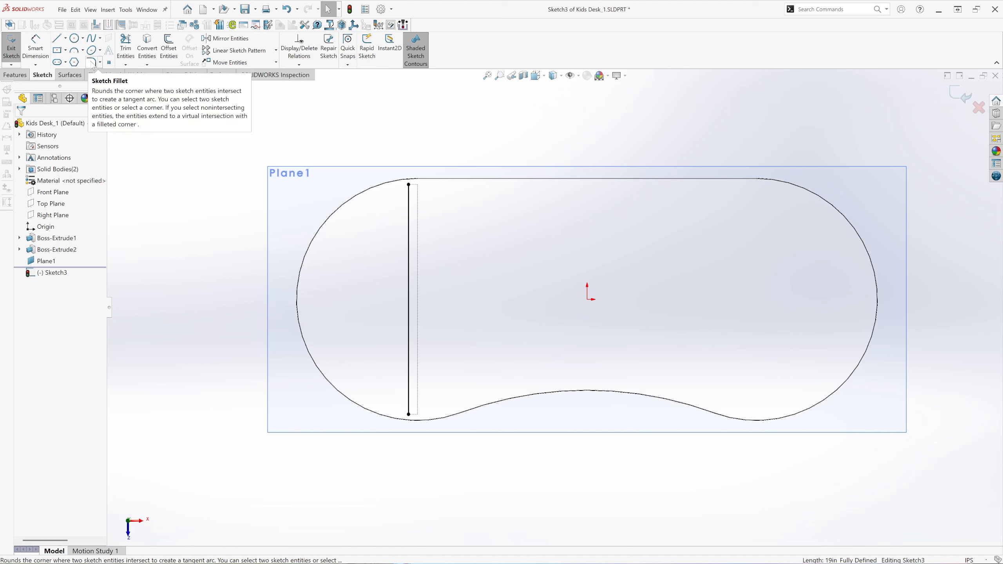
Draw a 3-point arc of about 9.55 in radius joining the converted line's endpoints and bulging toward the desktop's rounded end.
{"action": "left_click", "coordinate": [83, 50]}
{"action": "left_click", "coordinate": [104, 86]}
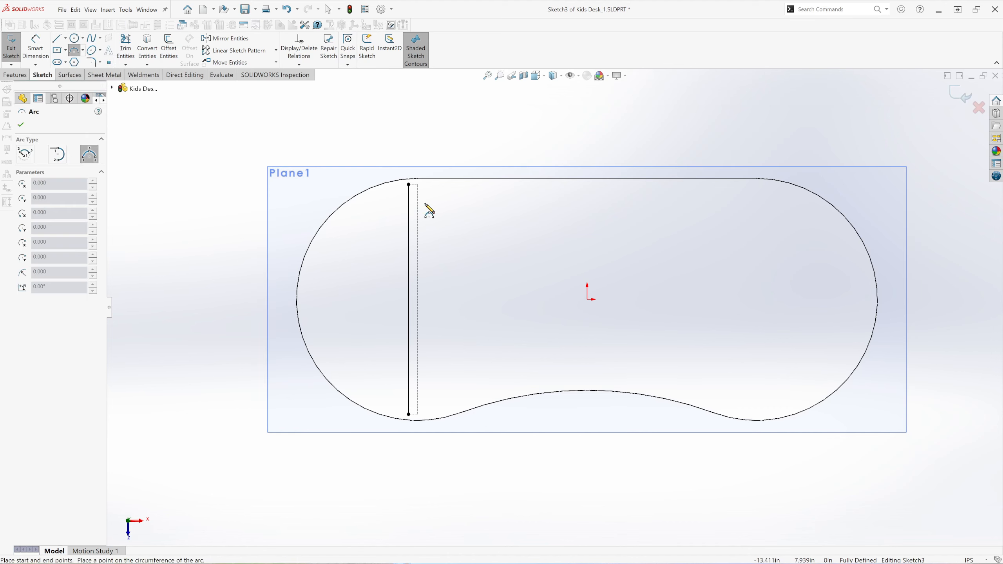
{"action": "left_click", "coordinate": [409, 185]}
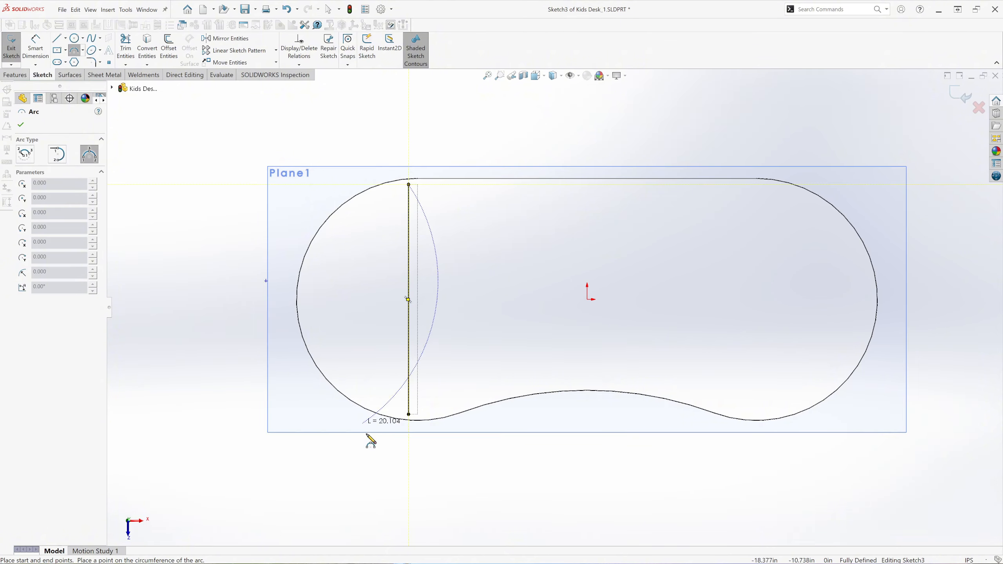
{"action": "left_click", "coordinate": [409, 415]}
{"action": "left_click", "coordinate": [308, 313]}
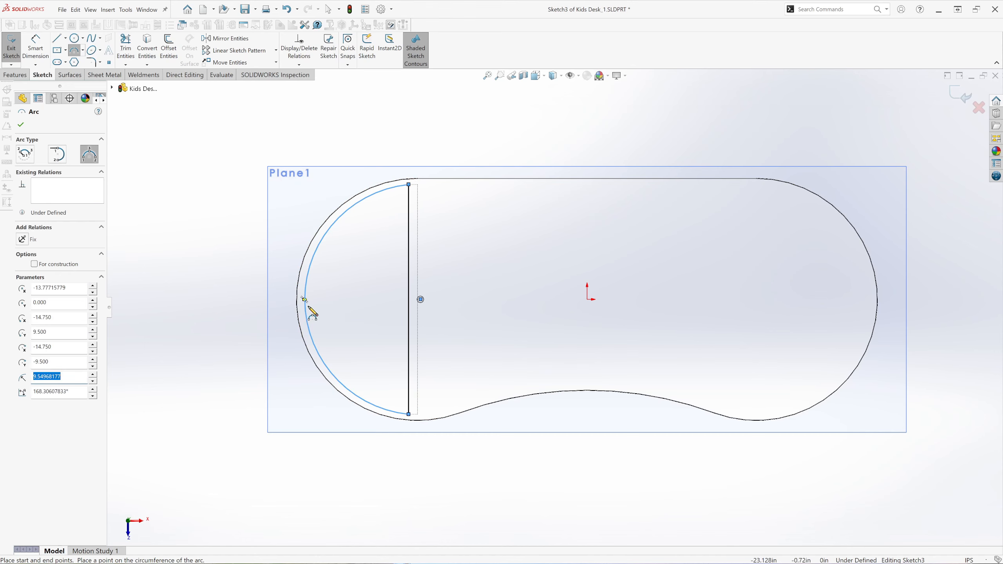
{"action": "left_click", "coordinate": [20, 125]}
{"action": "key", "text": "Escape"}
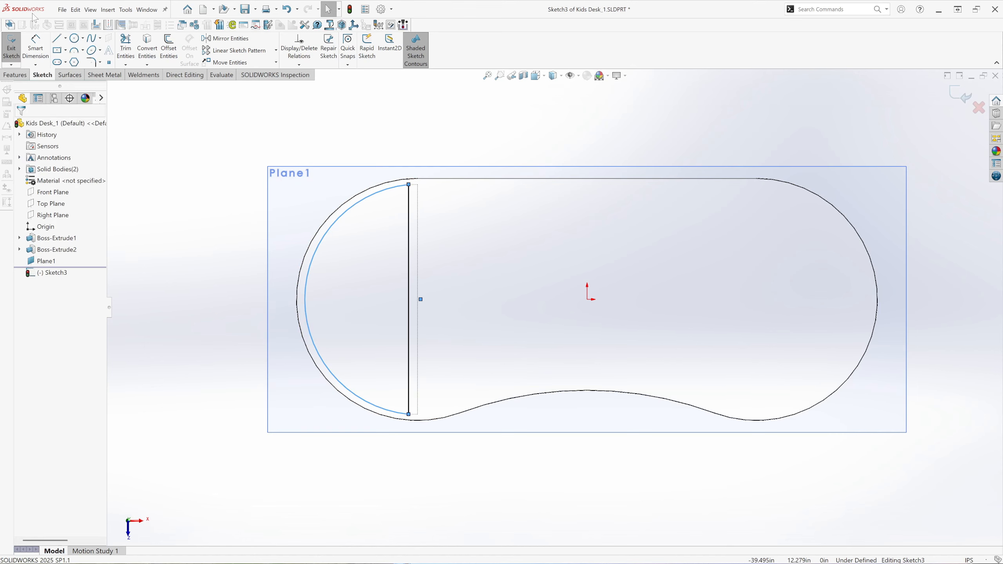
Draw a horizontal centerline about 7.25 in long from the converted line's midpoint toward the arc.
{"action": "left_click", "coordinate": [66, 39]}
{"action": "left_click", "coordinate": [69, 58]}
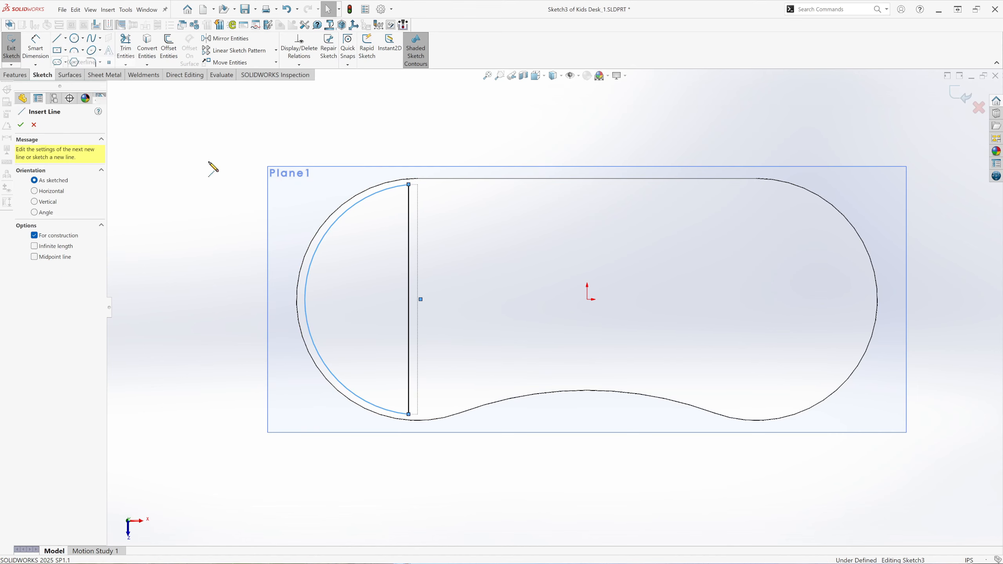
{"action": "left_click", "coordinate": [409, 299]}
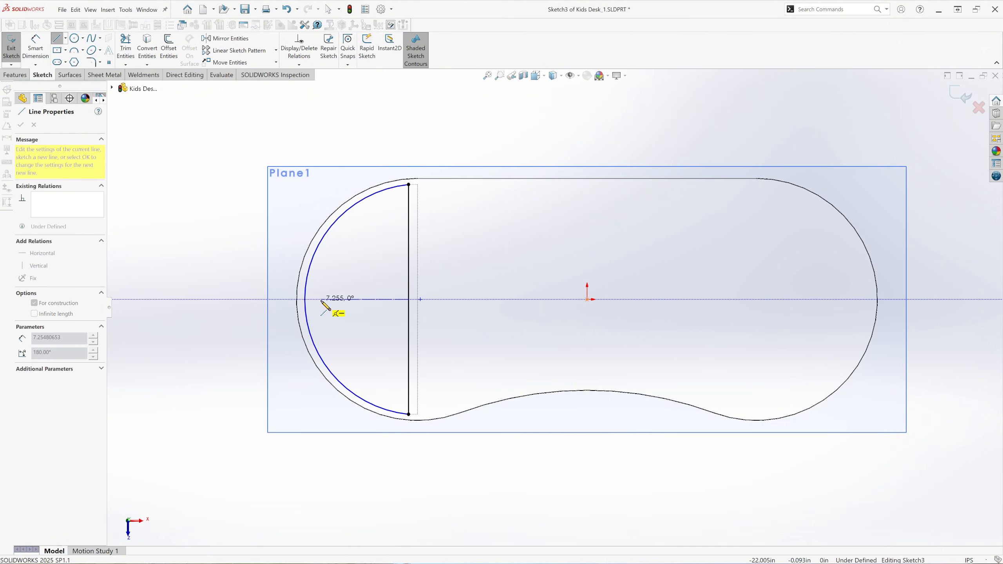
{"action": "left_click", "coordinate": [321, 300]}
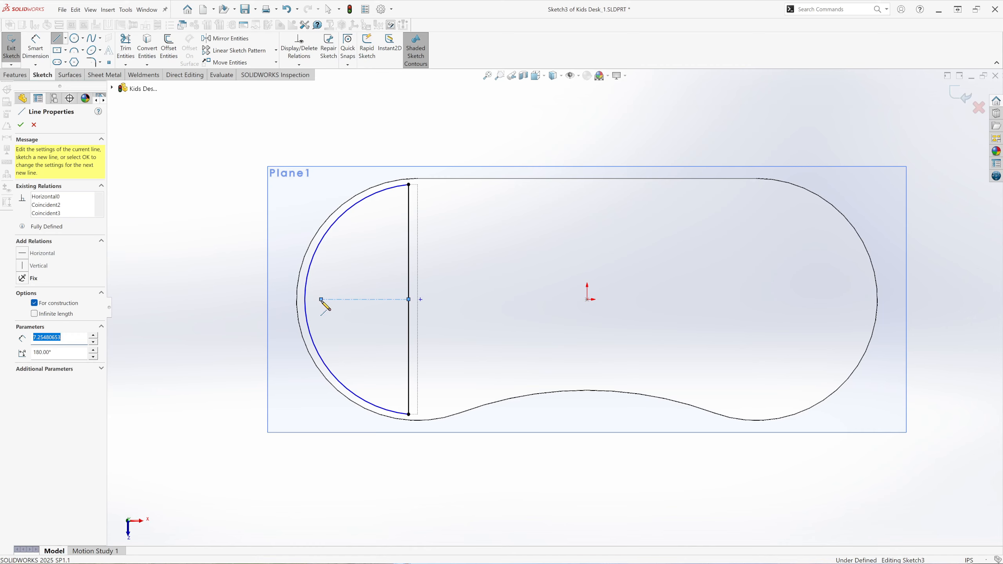
{"action": "key", "text": "Escape"}
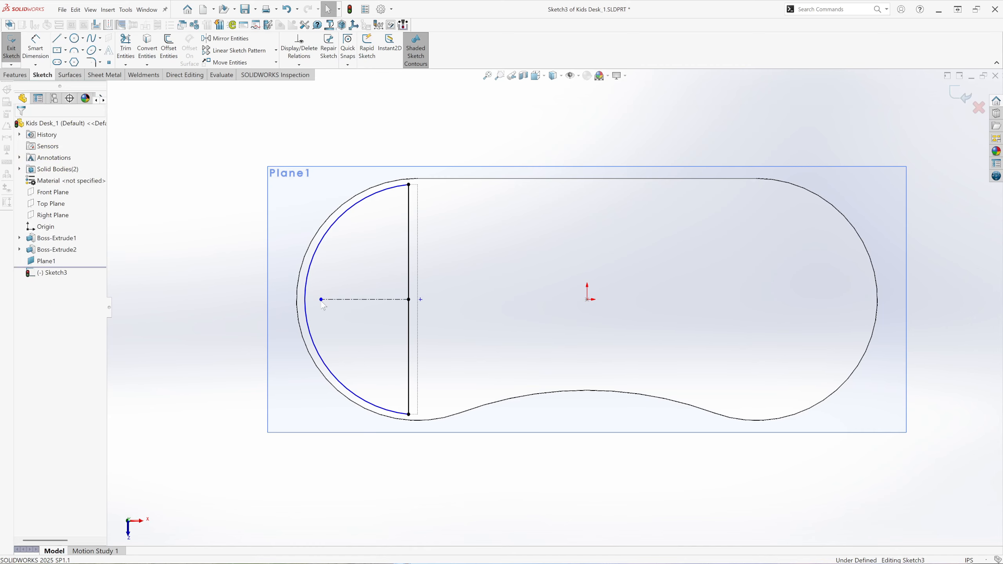
Dimension the horizontal centerline's length to 8.250 in.
{"action": "left_click", "coordinate": [35, 54]}
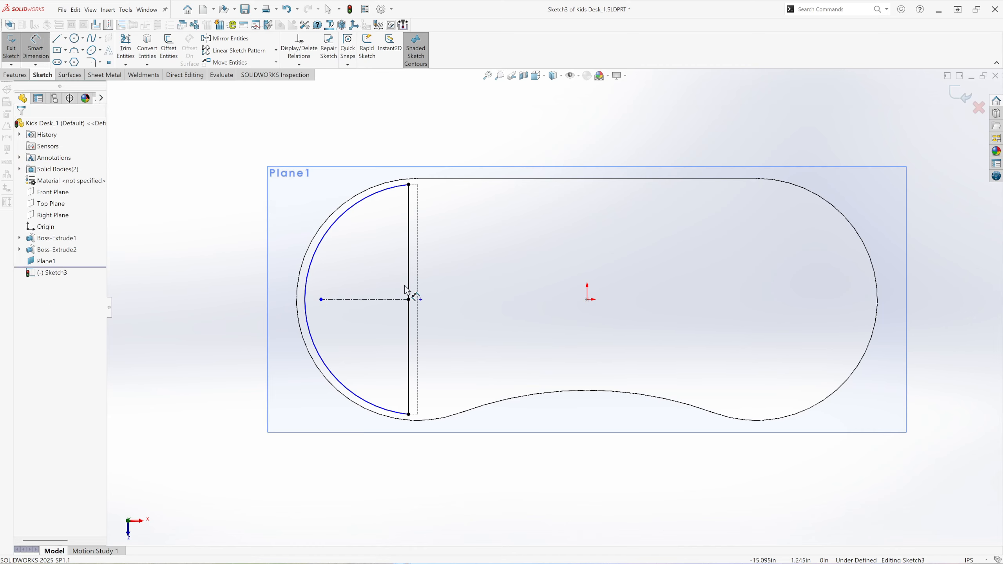
{"action": "left_click", "coordinate": [380, 299]}
{"action": "left_click", "coordinate": [366, 277]}
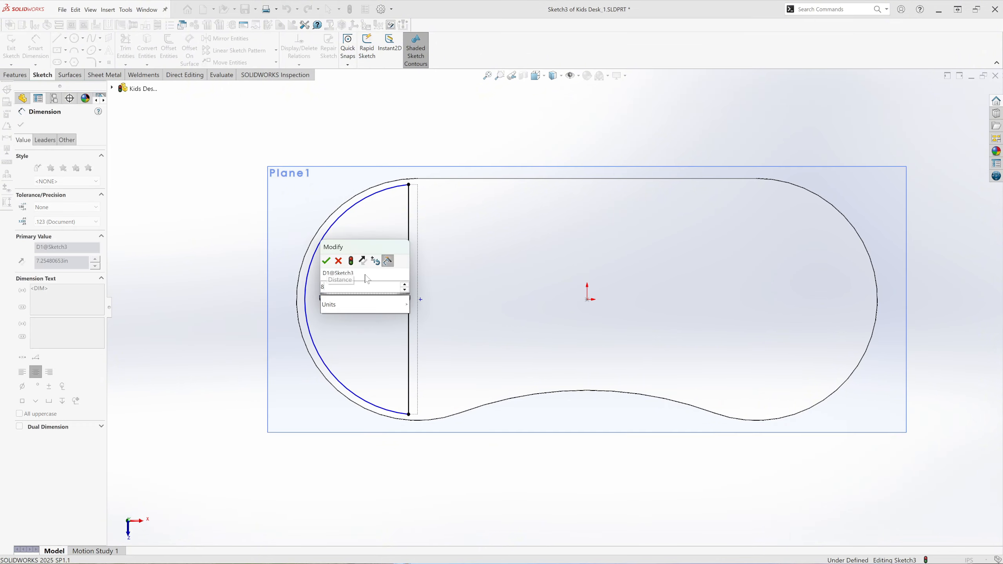
{"action": "type", "text": "8.250"}
{"action": "key", "text": "Return"}
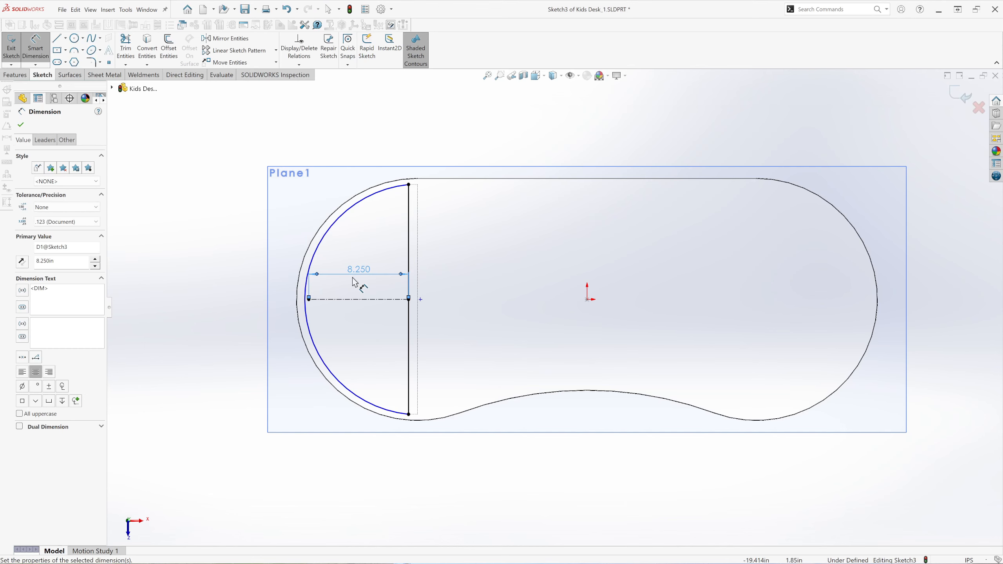
{"action": "key", "text": "Escape"}
Make the arc's midpoint coincident with the centerline's outer endpoint.
{"action": "scroll", "coordinate": [341, 303], "scroll_direction": "down", "scroll_amount": 3}
{"action": "scroll", "coordinate": [340, 303], "scroll_direction": "down", "scroll_amount": 3}
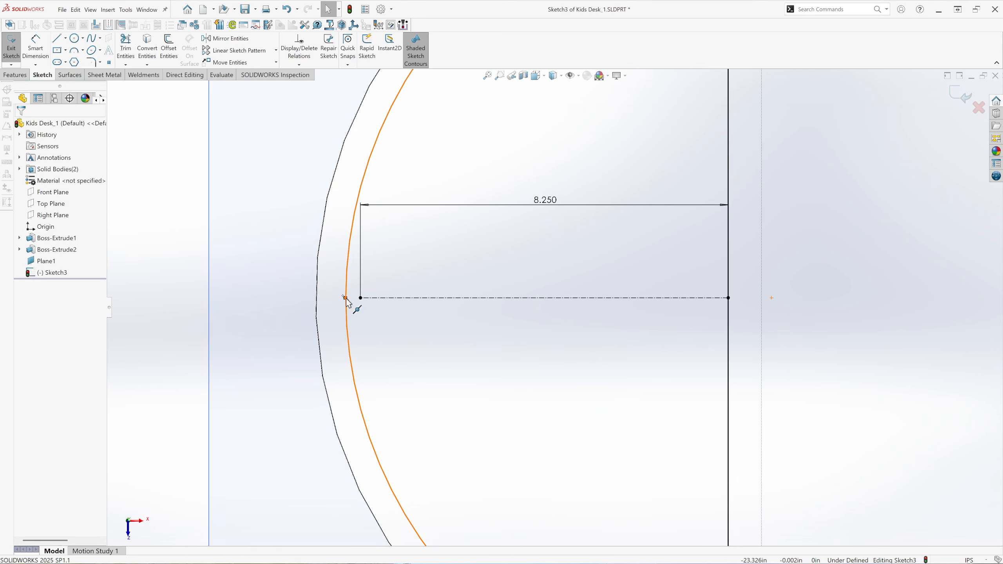
{"action": "left_click", "coordinate": [346, 300]}
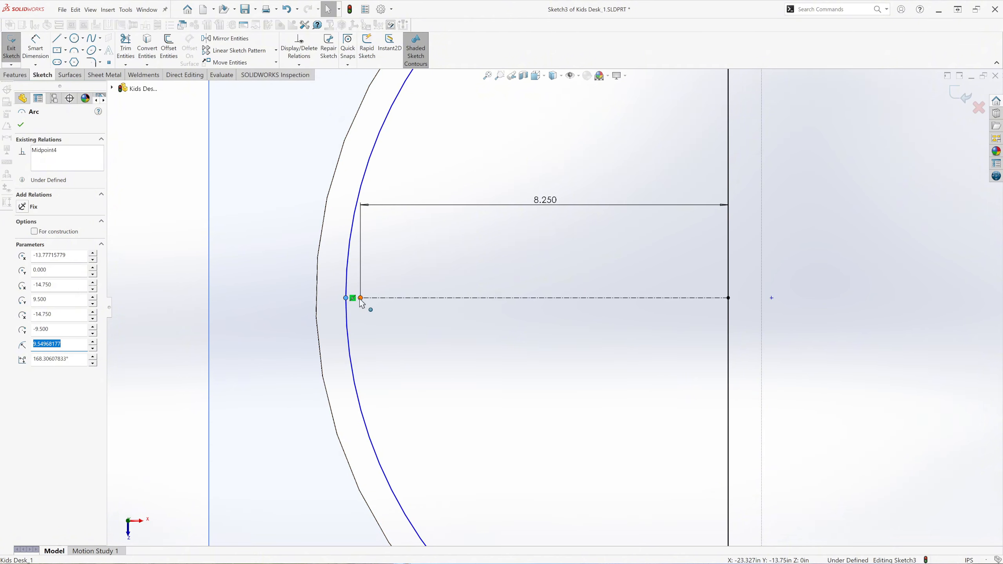
{"action": "left_click", "coordinate": [360, 299]}
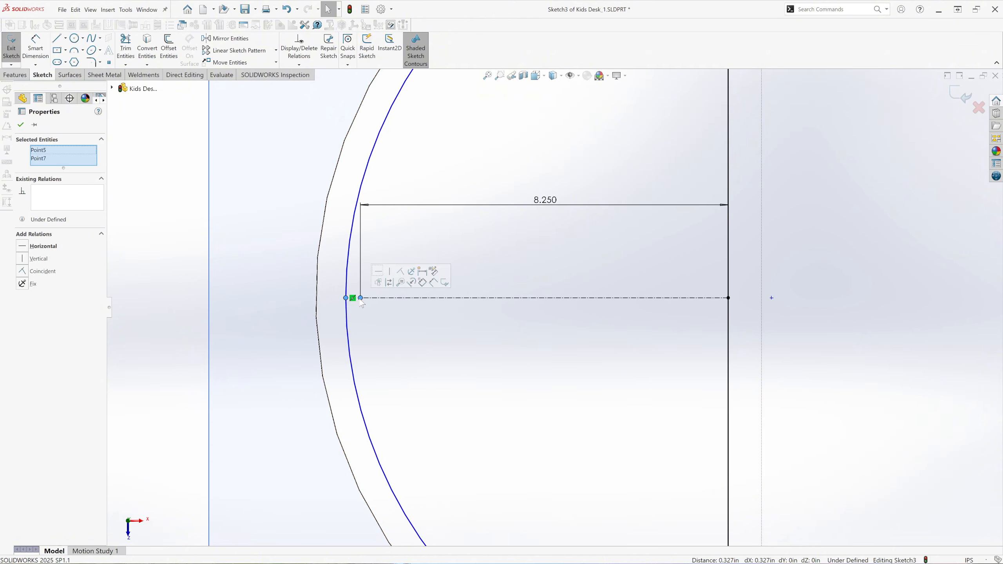
{"action": "left_click", "coordinate": [400, 271]}
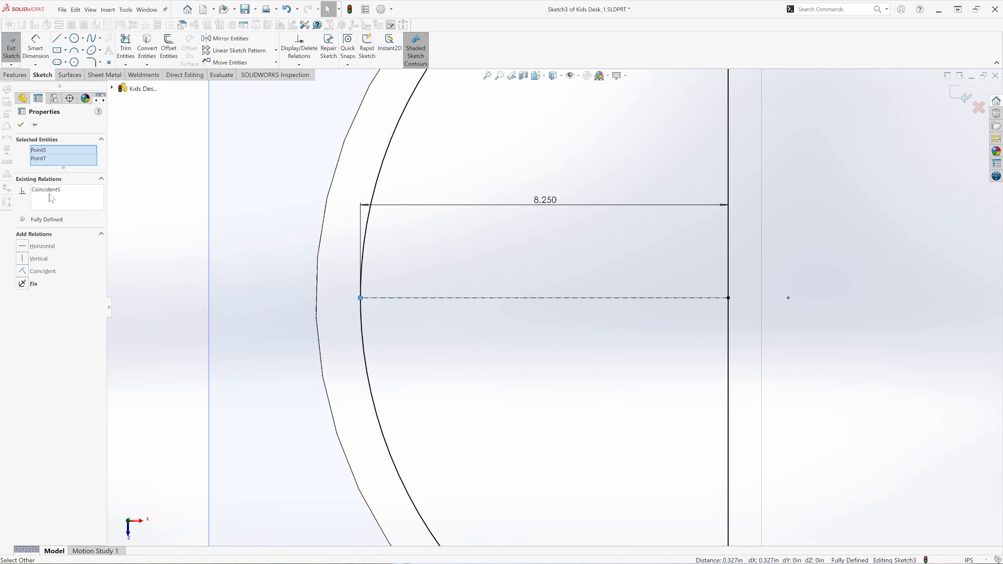
{"action": "left_click", "coordinate": [22, 125]}
Return the model to shaded display and show it in the trimetric view.
{"action": "scroll", "coordinate": [271, 343], "scroll_direction": "up", "scroll_amount": 6}
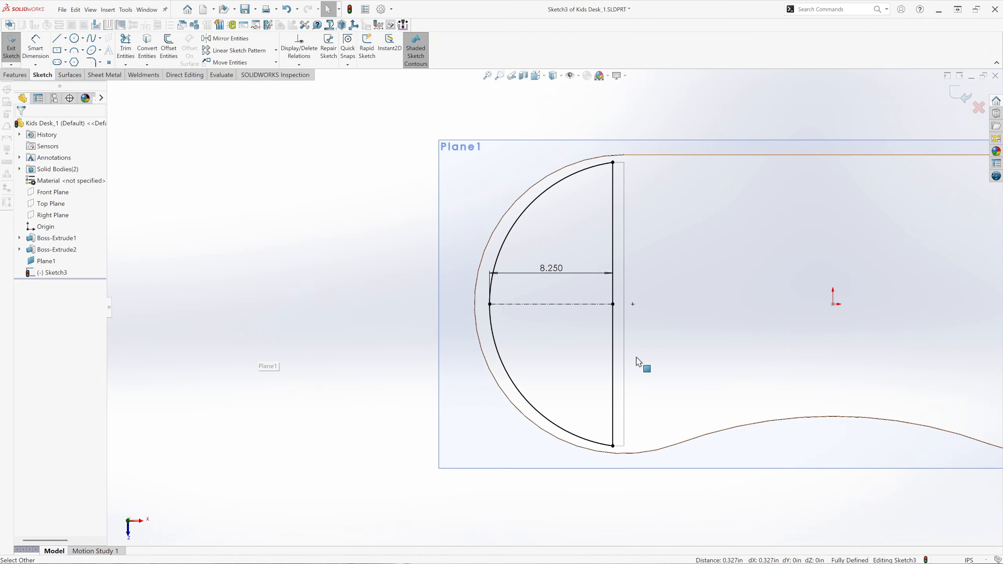
{"action": "scroll", "coordinate": [636, 357], "scroll_direction": "up", "scroll_amount": 1}
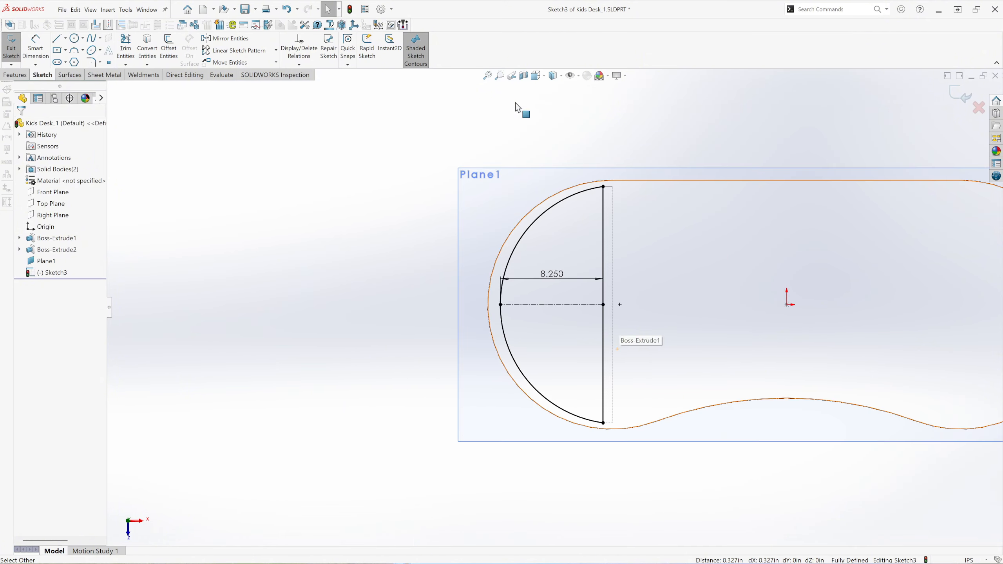
{"action": "left_click", "coordinate": [561, 76]}
{"action": "left_click", "coordinate": [556, 91]}
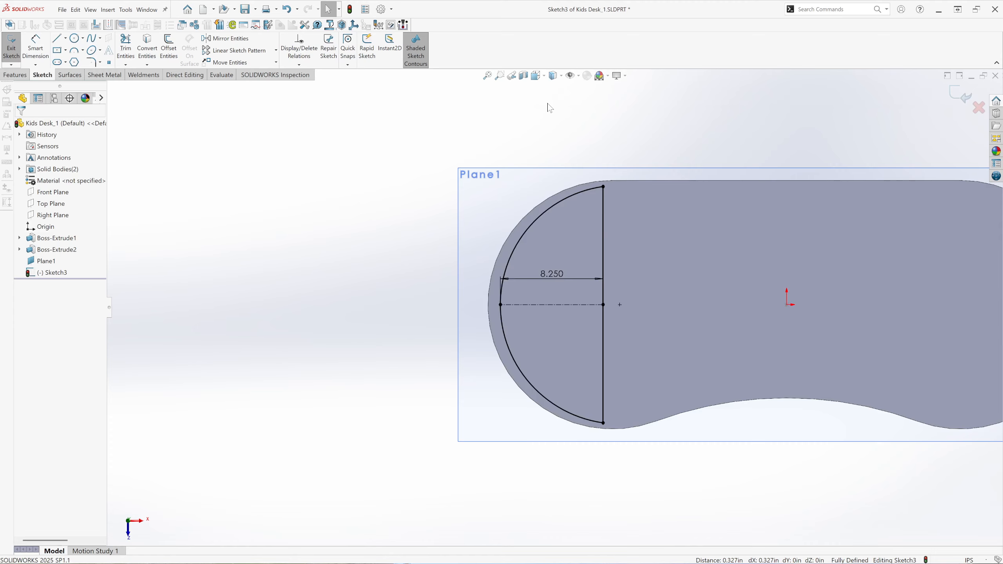
{"action": "left_click", "coordinate": [537, 76]}
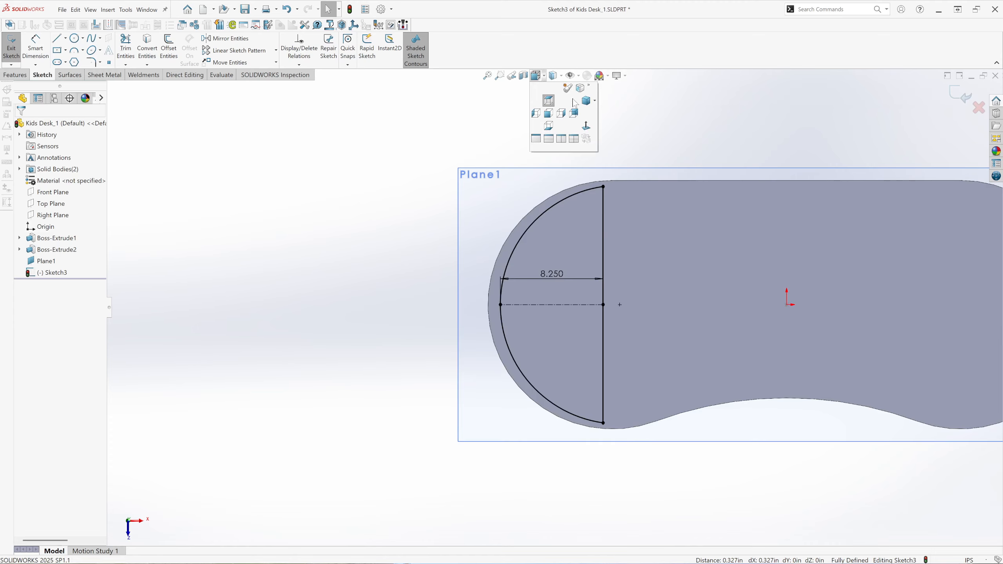
{"action": "left_click", "coordinate": [586, 100]}
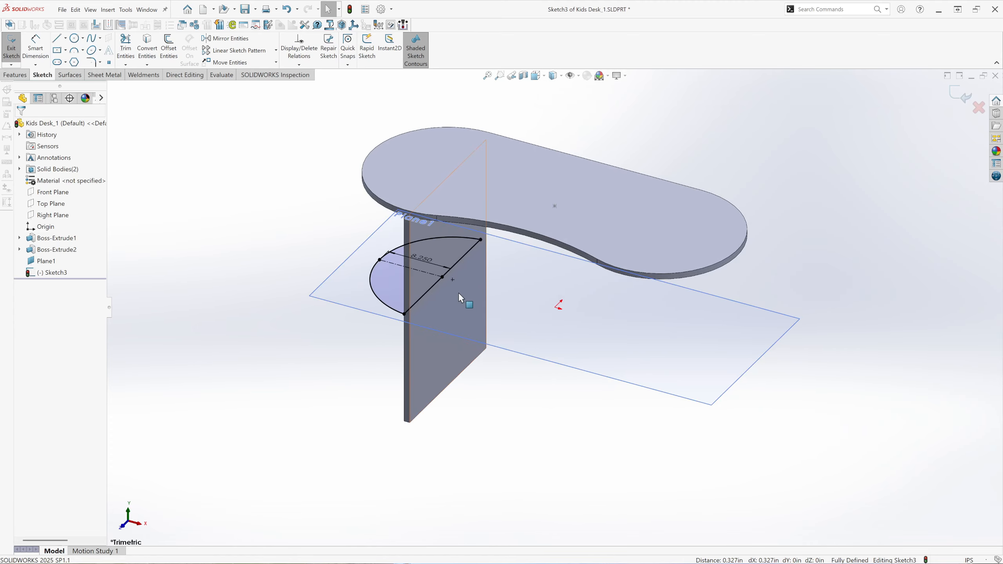
Set up a boss extrusion of the half-round shelf profile with a 0.750 in depth and Merge result turned off.
{"action": "scroll", "coordinate": [439, 278], "scroll_direction": "down", "scroll_amount": 3}
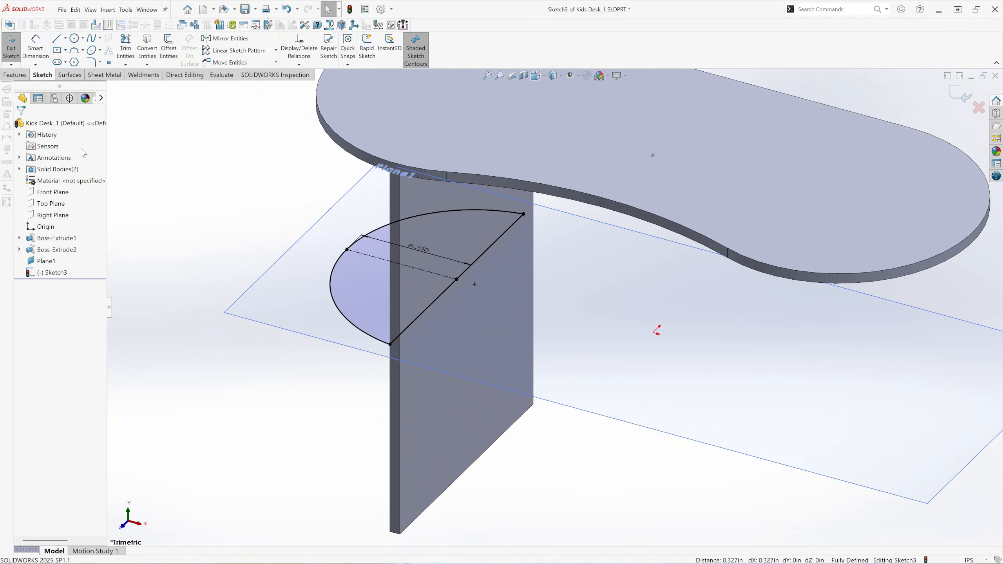
{"action": "left_click", "coordinate": [15, 75]}
{"action": "left_click", "coordinate": [16, 48]}
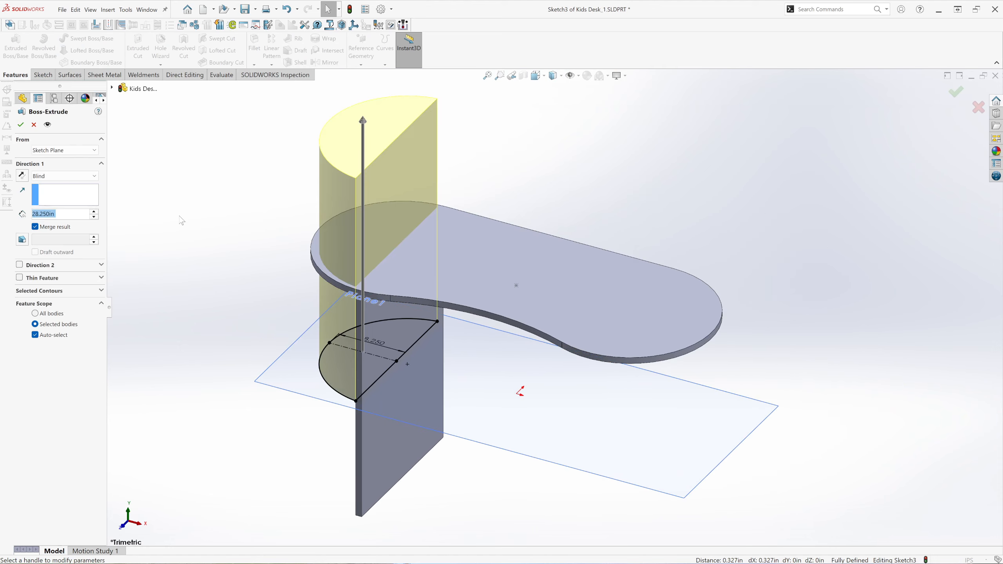
{"action": "scroll", "coordinate": [374, 378], "scroll_direction": "down", "scroll_amount": 1}
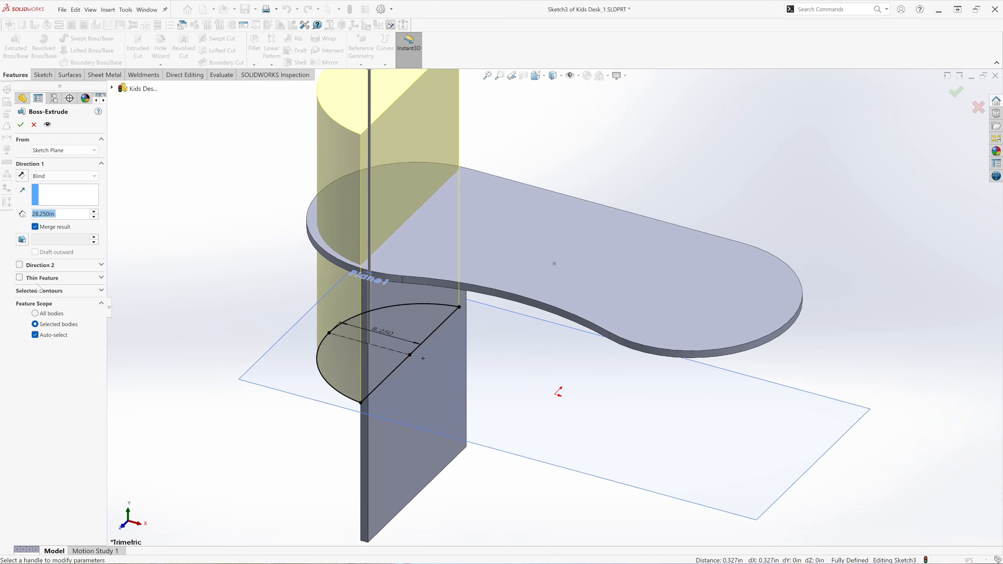
{"action": "left_click", "coordinate": [39, 227]}
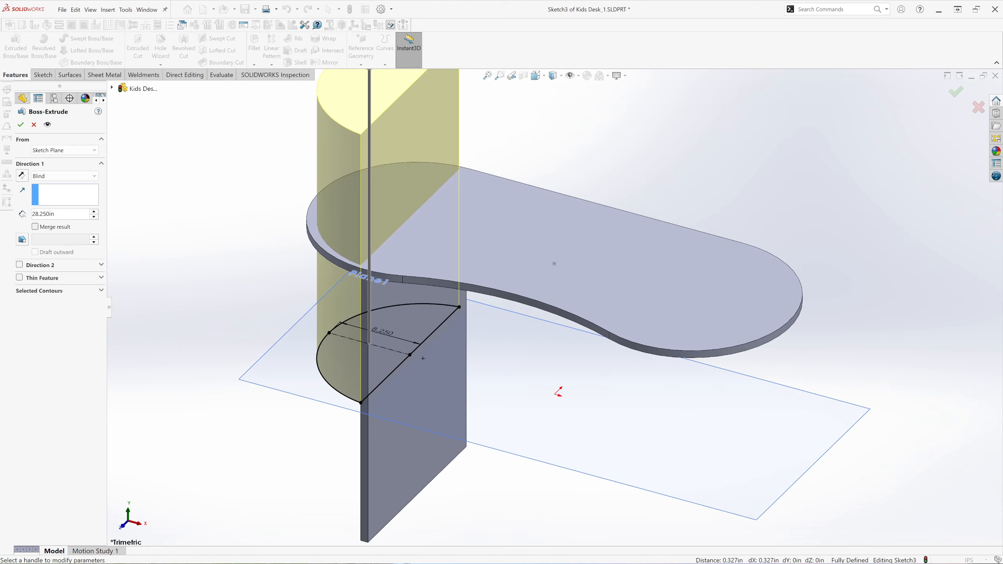
{"action": "type", "text": ".750"}
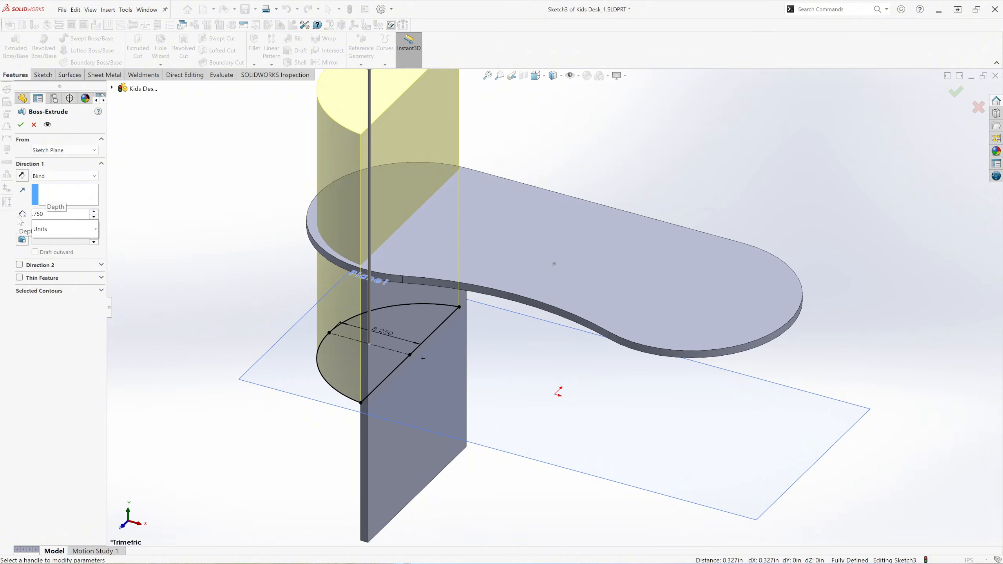
{"action": "key", "text": "Return"}
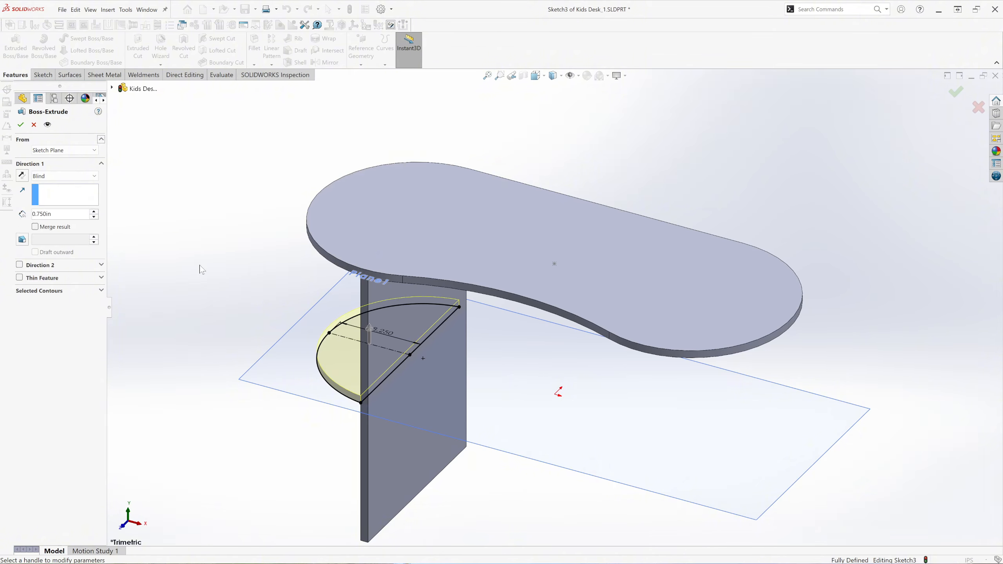
Check the shelf extrusion from the left side, change its end condition to Mid Plane and complete it.
{"action": "left_click", "coordinate": [542, 78]}
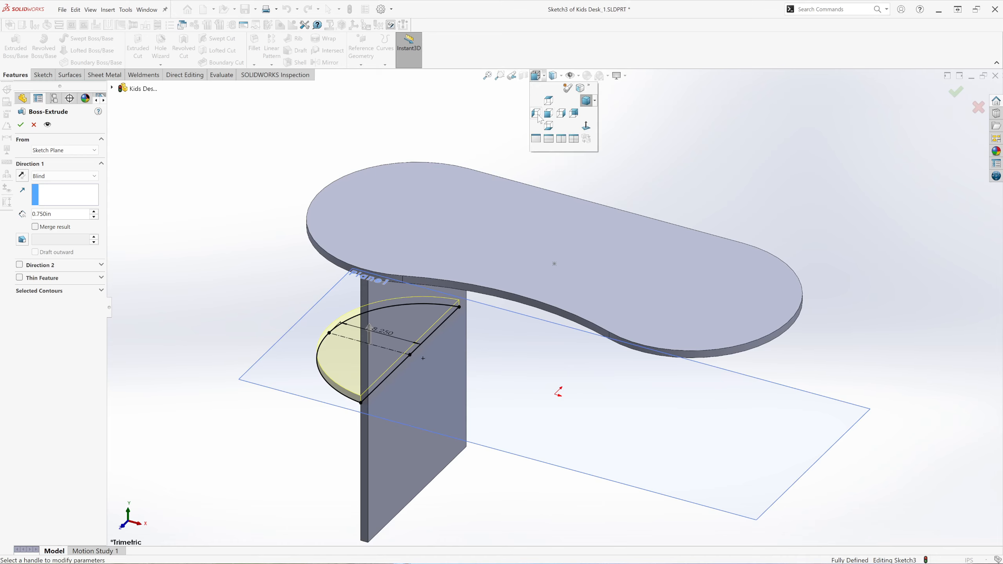
{"action": "left_click", "coordinate": [536, 113]}
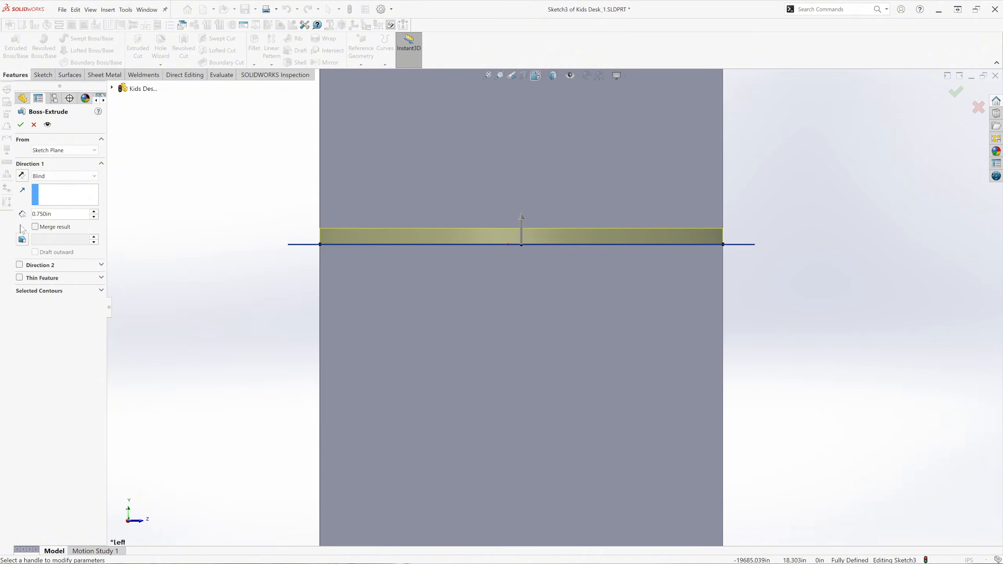
{"action": "left_click", "coordinate": [63, 176]}
{"action": "left_click", "coordinate": [50, 236]}
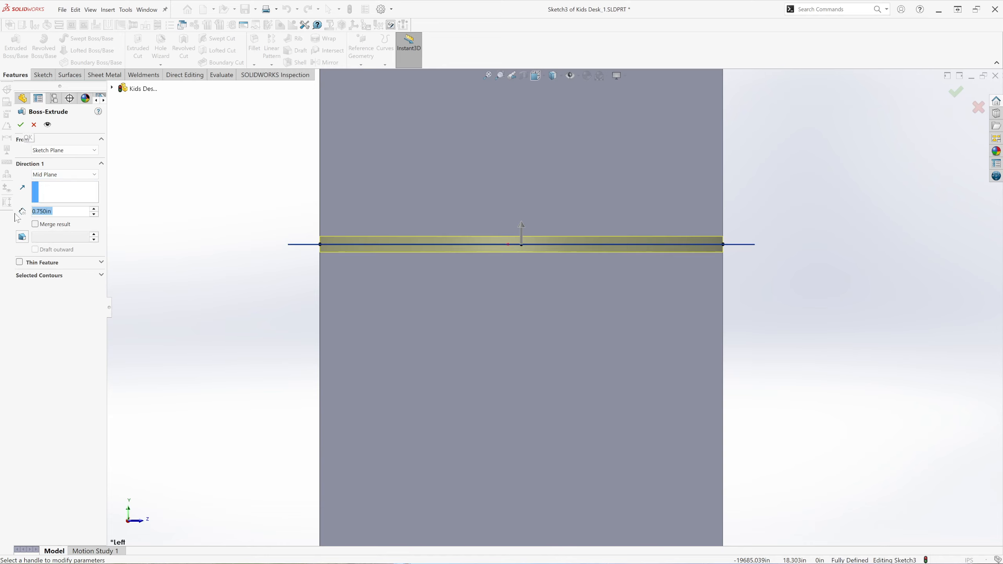
{"action": "left_click", "coordinate": [21, 126]}
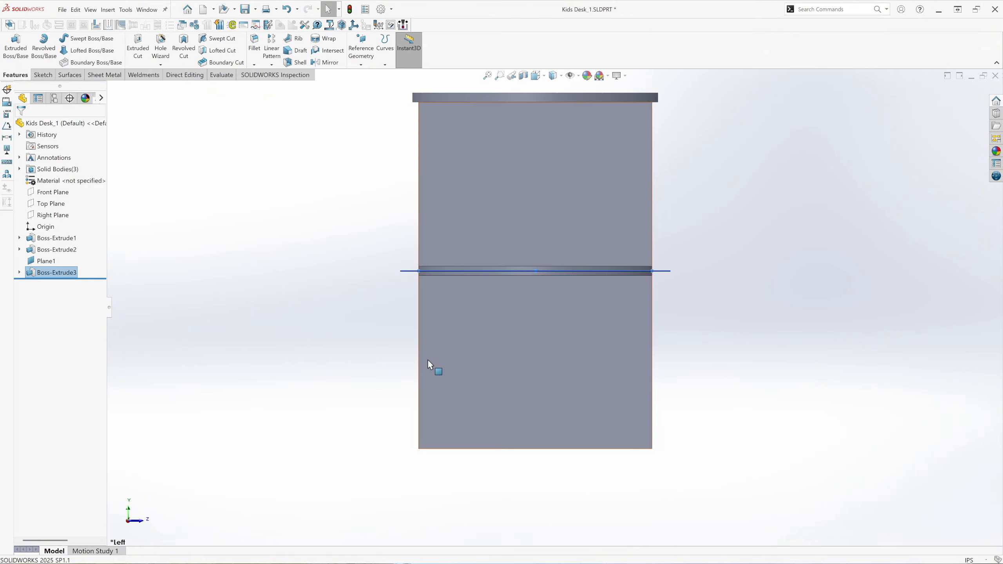
Inspect the new shelf, restore the trimetric view and hide the offset plane.
{"action": "middle_click_drag", "start_coordinate": [428, 360], "coordinate": [338, 344]}
{"action": "left_click", "coordinate": [536, 77]}
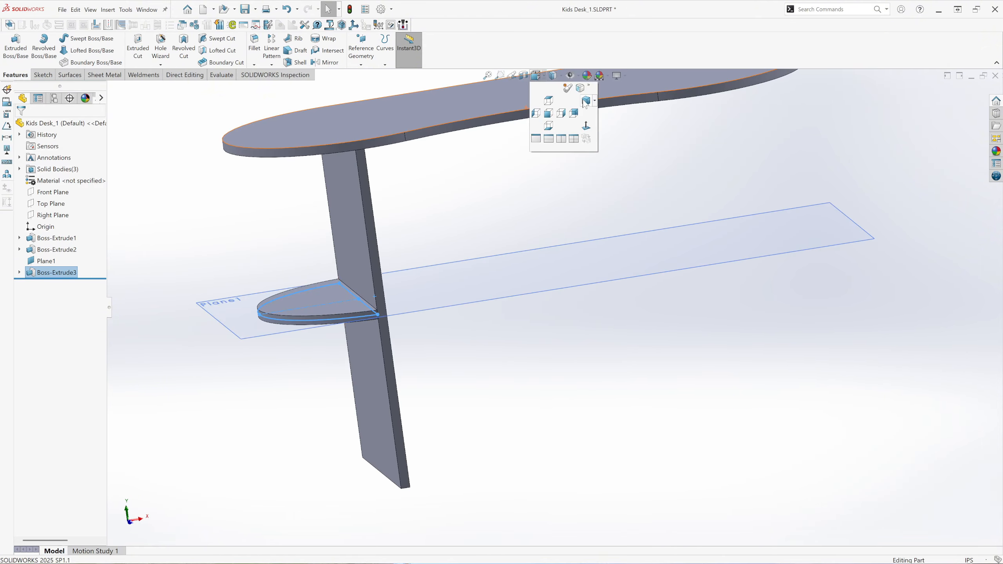
{"action": "left_click", "coordinate": [586, 102]}
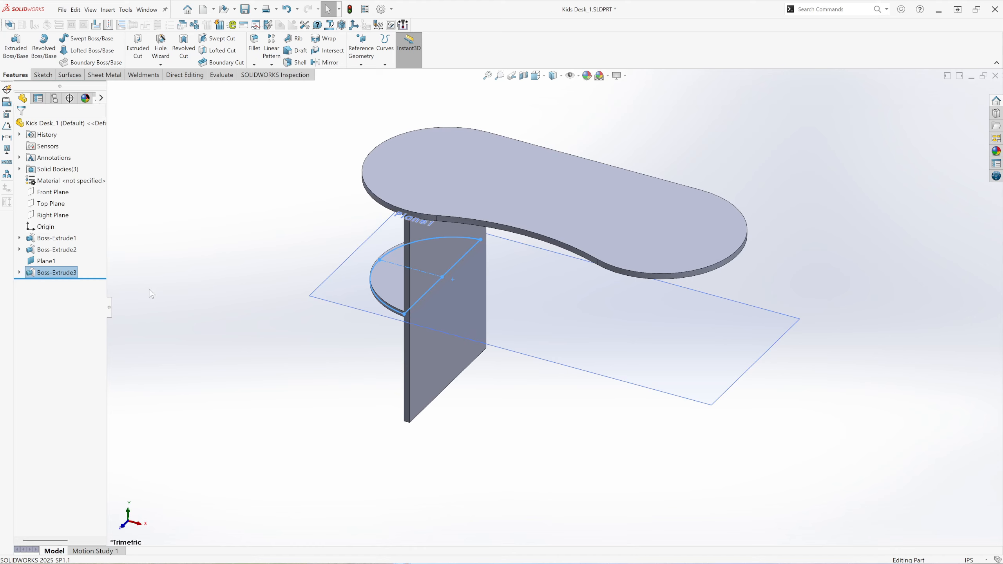
{"action": "left_click", "coordinate": [248, 350]}
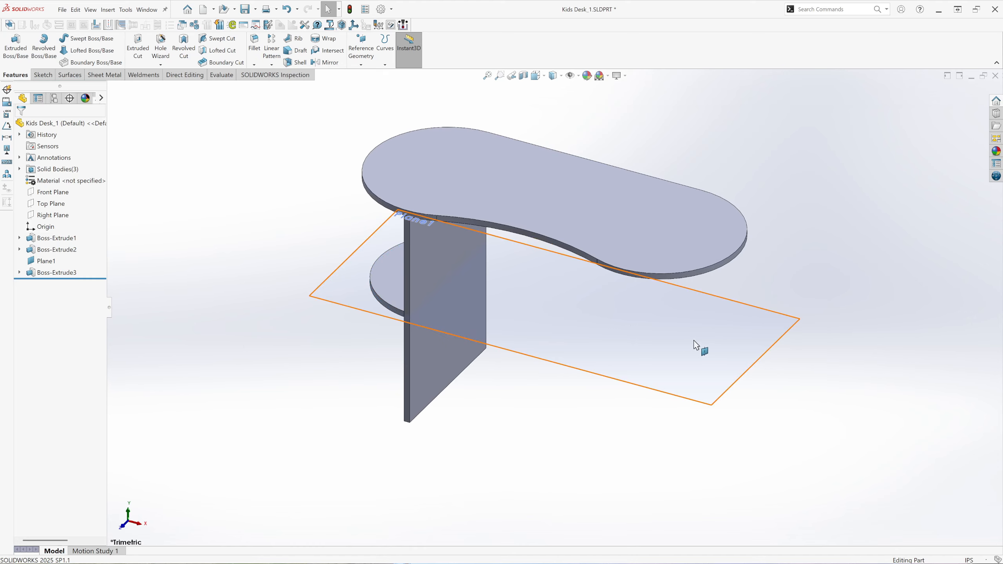
{"action": "left_click", "coordinate": [736, 334]}
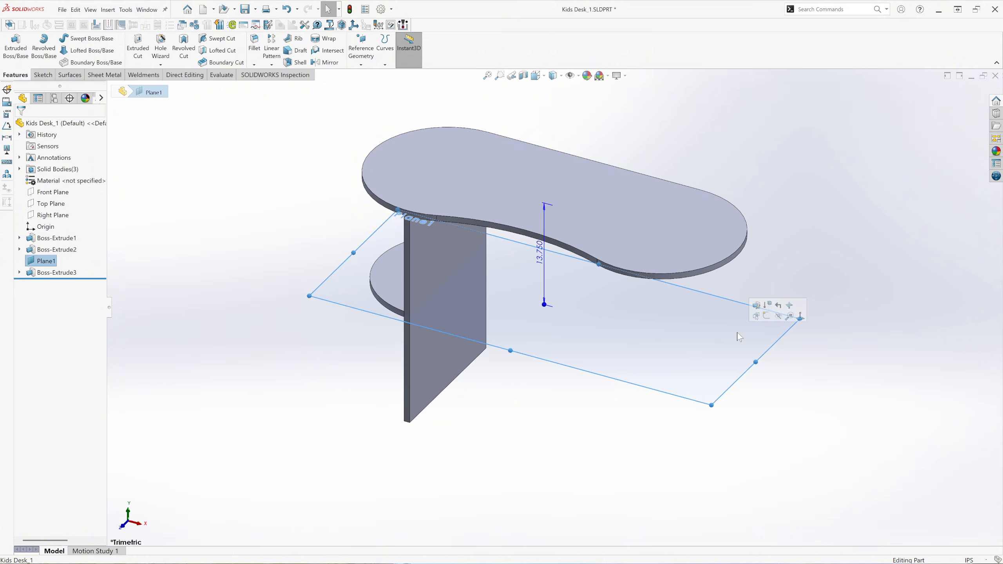
{"action": "left_click", "coordinate": [779, 317]}
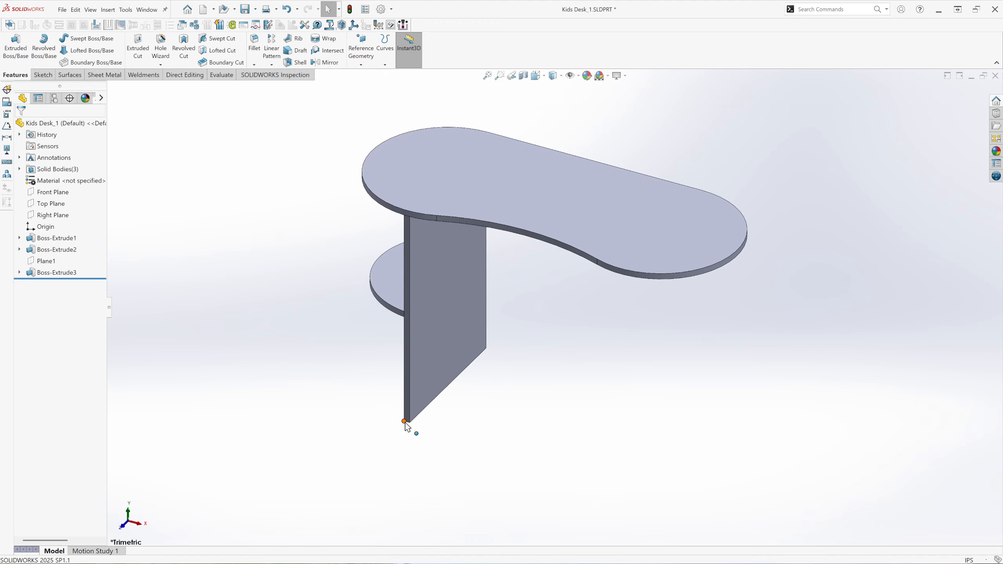
Start a sketch on the leg panel's narrow bottom face.
{"action": "middle_click_drag", "start_coordinate": [396, 419], "coordinate": [426, 282]}
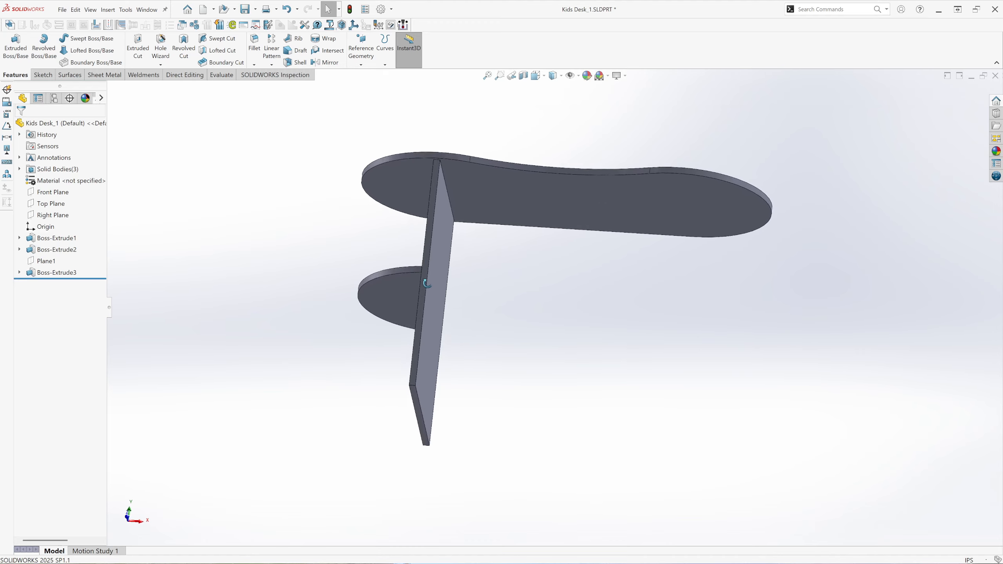
{"action": "scroll", "coordinate": [429, 396], "scroll_direction": "down", "scroll_amount": 7}
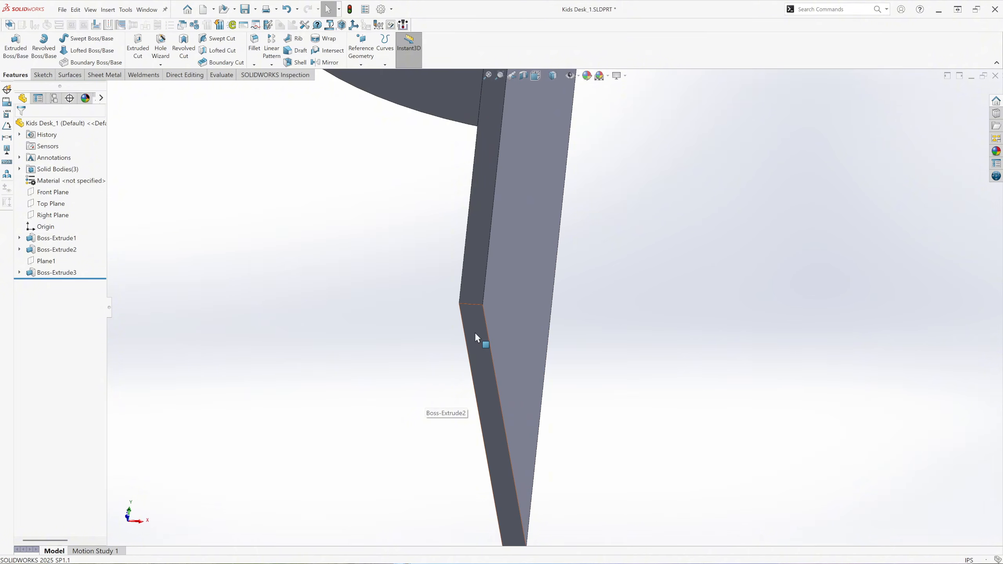
{"action": "left_click", "coordinate": [476, 335]}
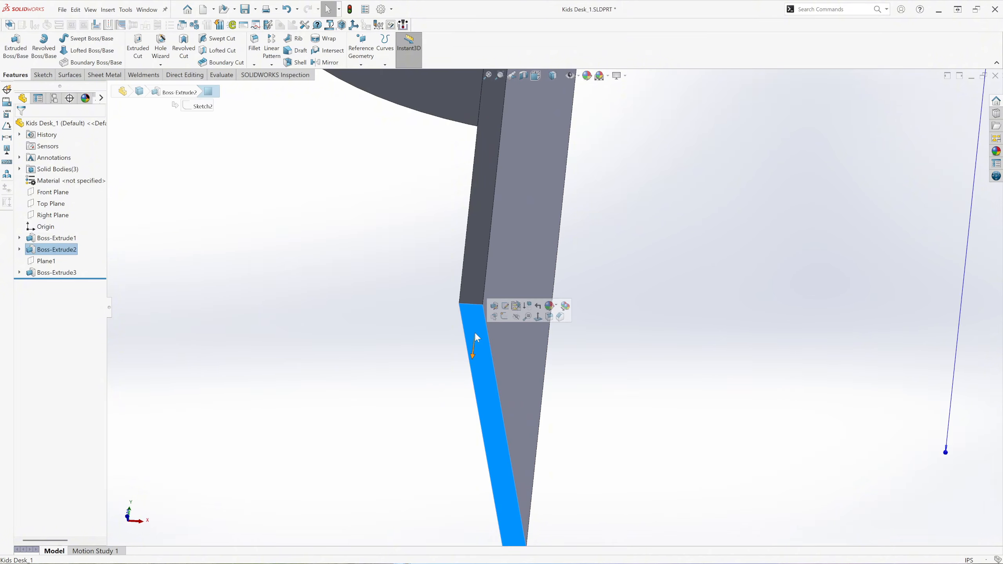
{"action": "left_click", "coordinate": [504, 317]}
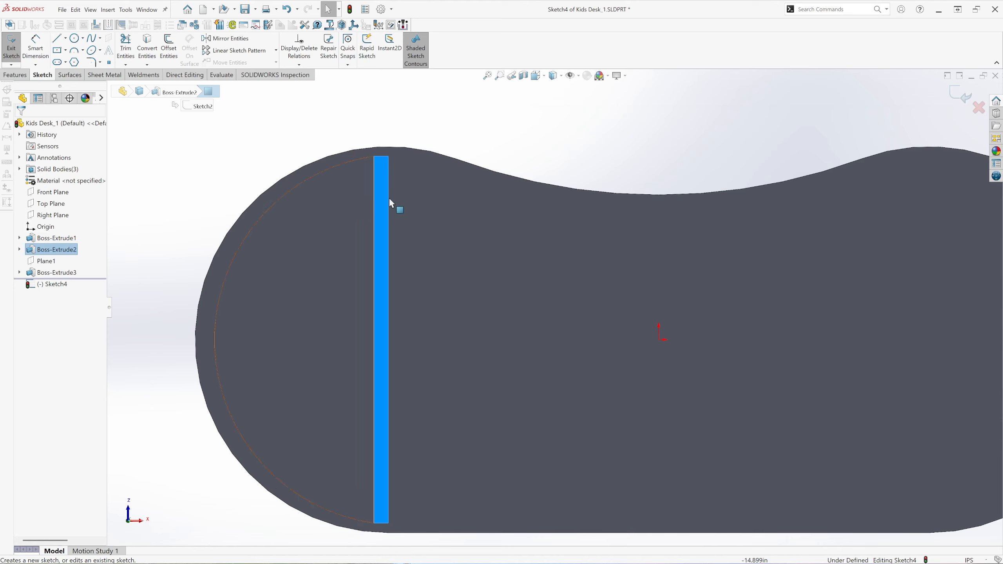
Convert the leg panel's bottom inner edge and the half-round shelf's arc into a closed half-round base profile.
{"action": "left_click", "coordinate": [400, 114]}
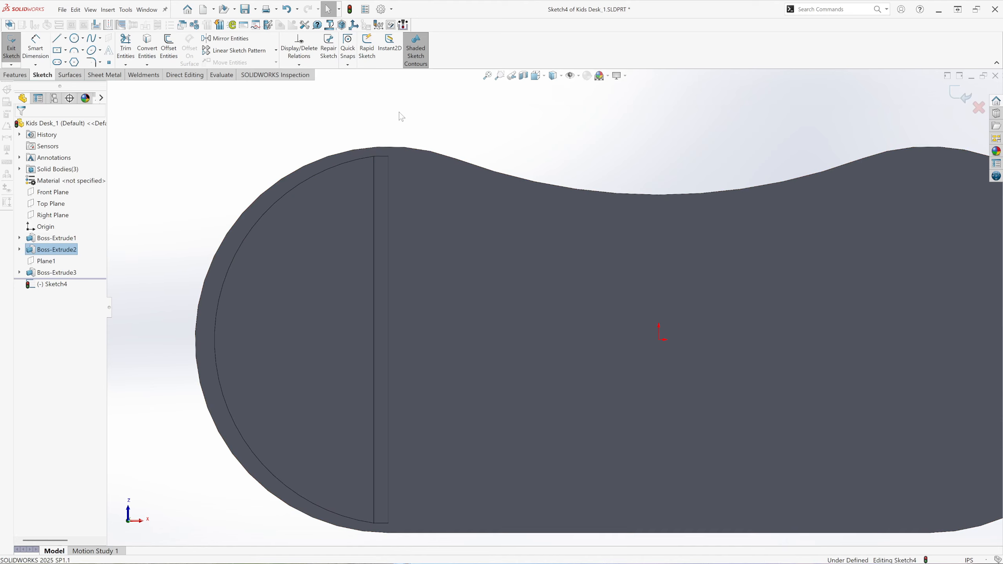
{"action": "left_click", "coordinate": [375, 200]}
{"action": "key", "text": "Escape"}
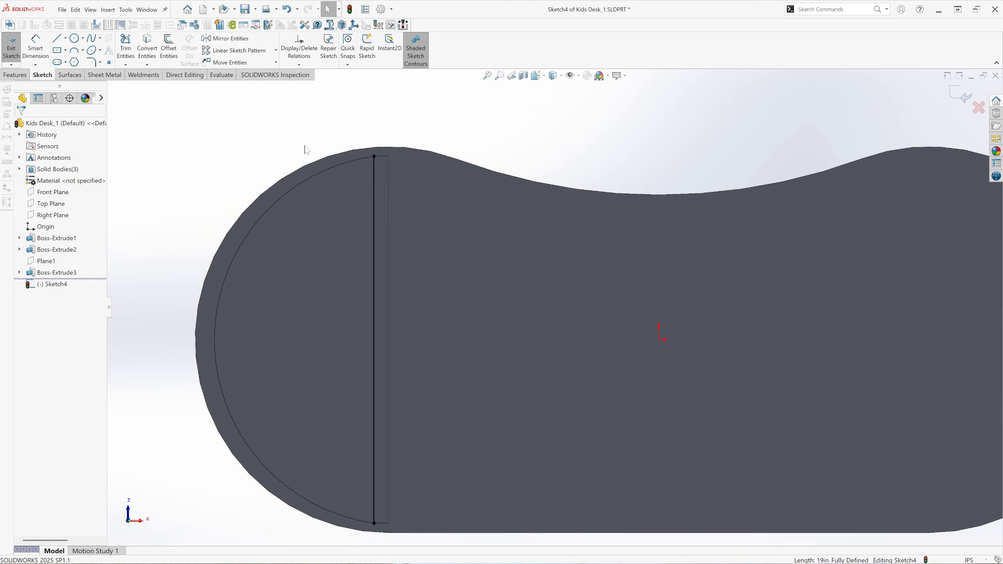
{"action": "left_click", "coordinate": [320, 173]}
{"action": "left_click", "coordinate": [151, 52]}
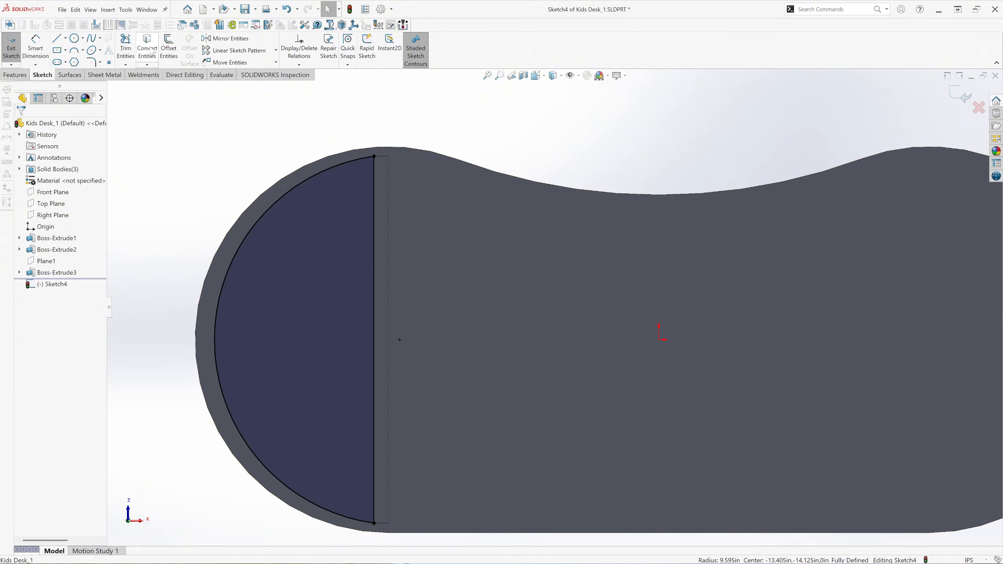
Set up a Blind boss extrusion of the half-round base profile with a 0.750 in depth.
{"action": "left_click", "coordinate": [544, 79]}
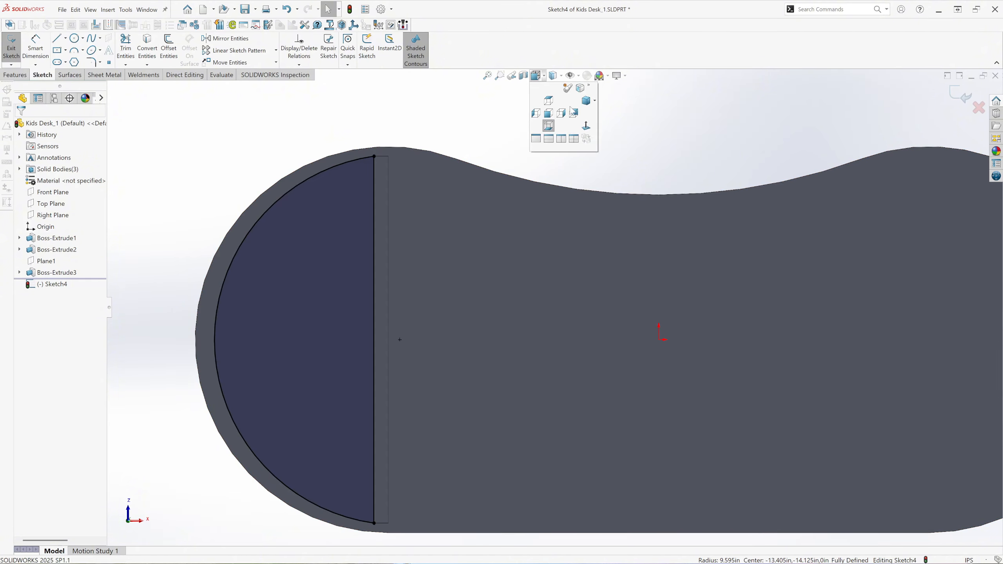
{"action": "left_click", "coordinate": [589, 102]}
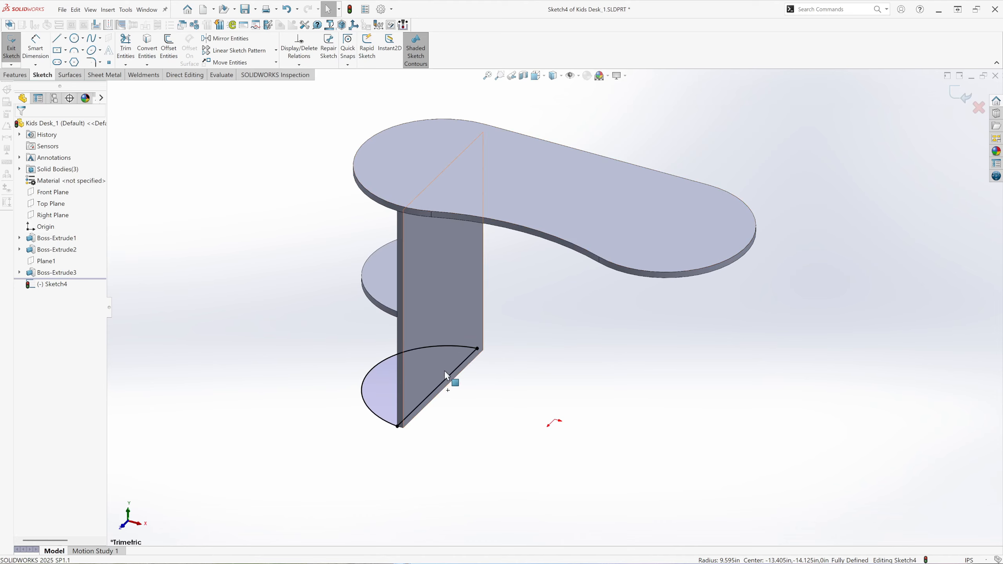
{"action": "scroll", "coordinate": [423, 391], "scroll_direction": "down", "scroll_amount": 3}
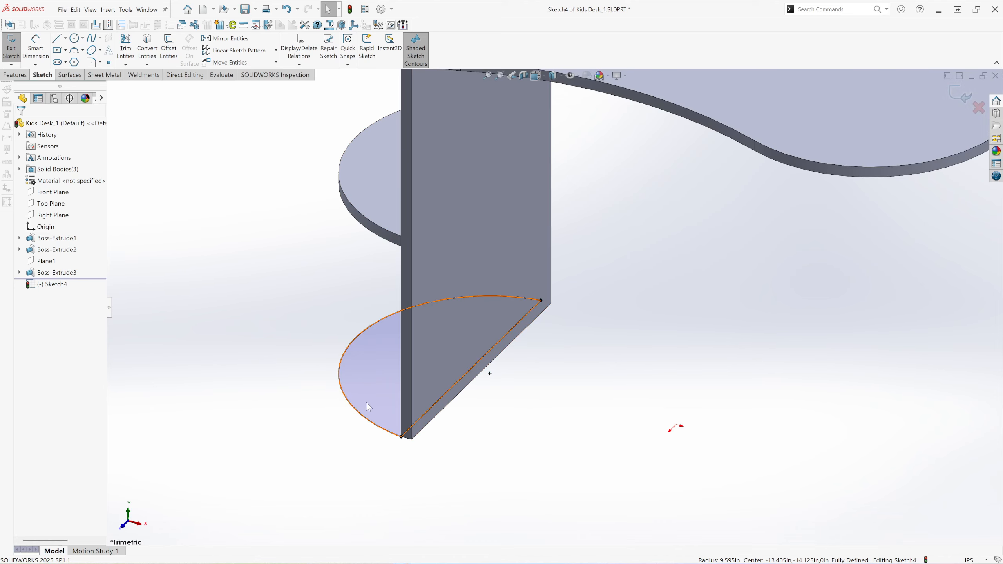
{"action": "scroll", "coordinate": [513, 342], "scroll_direction": "down", "scroll_amount": 2}
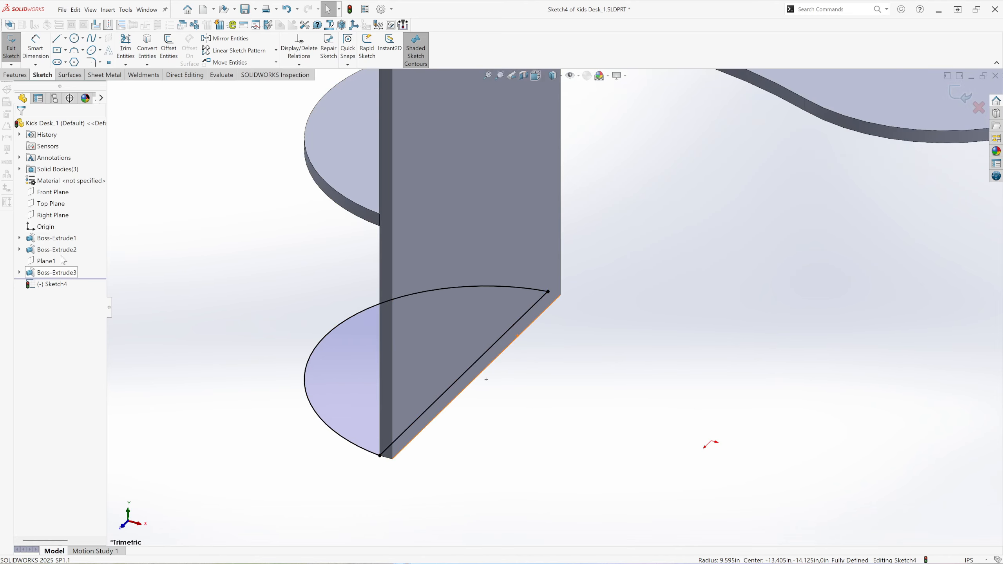
{"action": "left_click", "coordinate": [20, 75]}
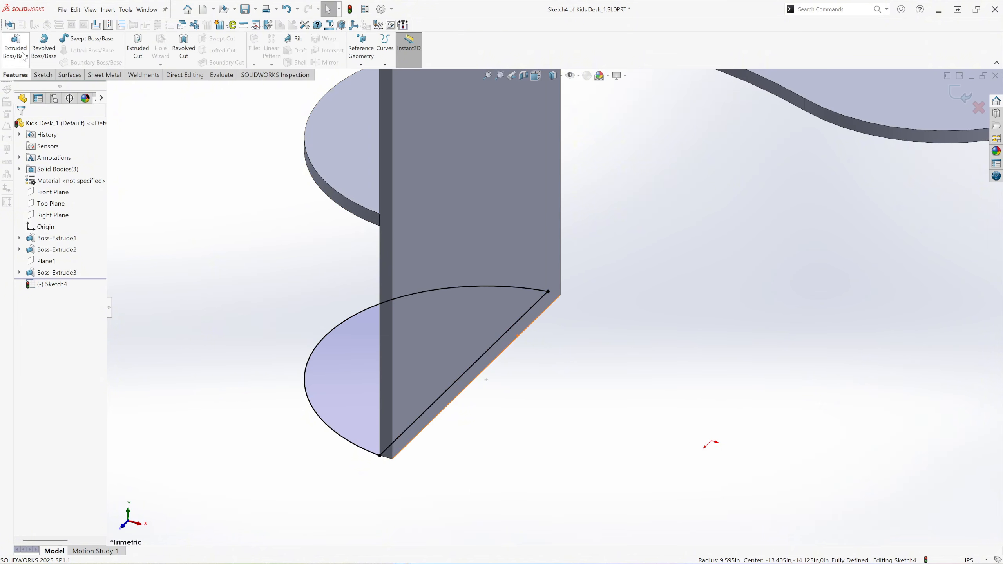
{"action": "left_click", "coordinate": [16, 48]}
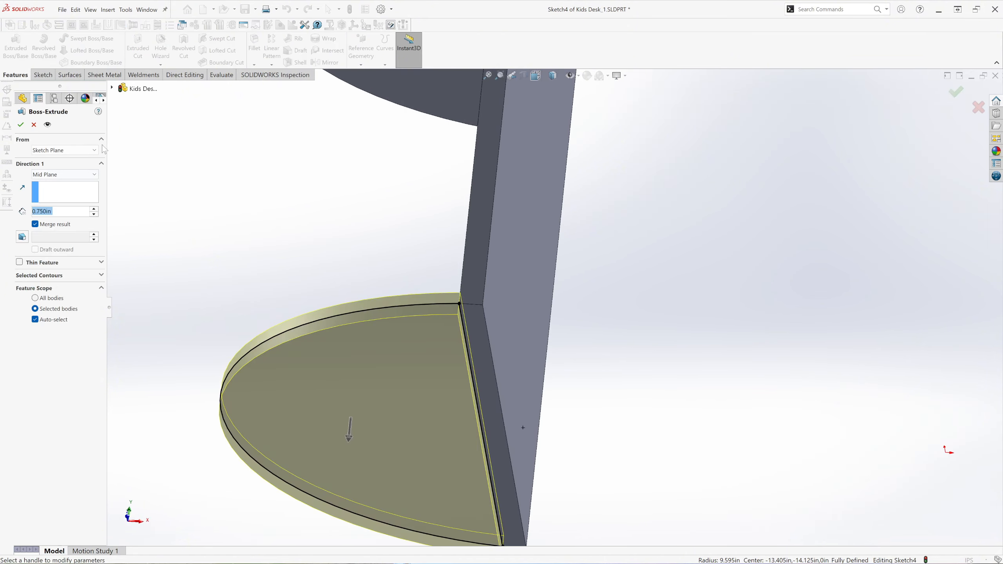
{"action": "left_click", "coordinate": [539, 79]}
{"action": "left_click", "coordinate": [549, 114]}
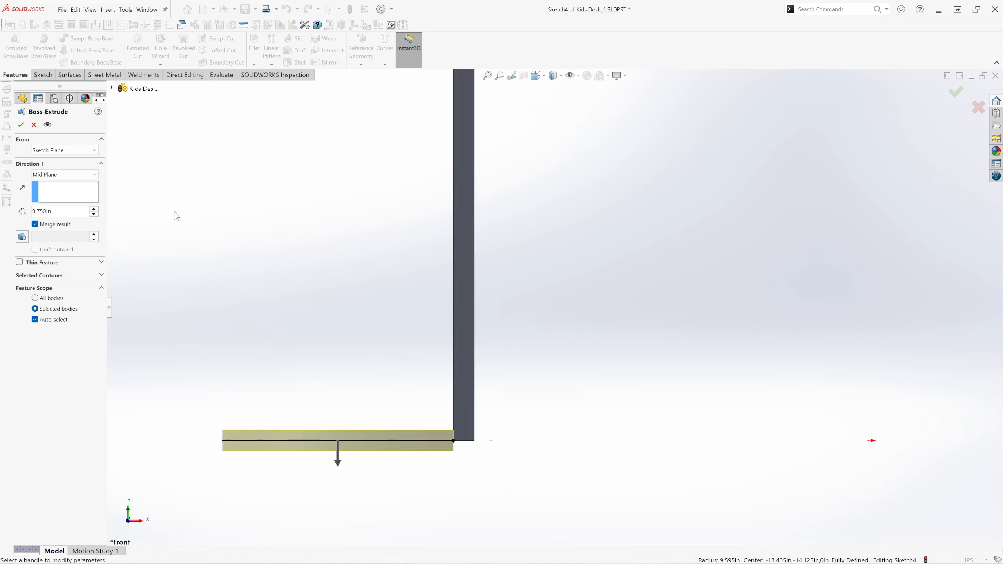
{"action": "left_click", "coordinate": [82, 175]}
{"action": "left_click", "coordinate": [62, 182]}
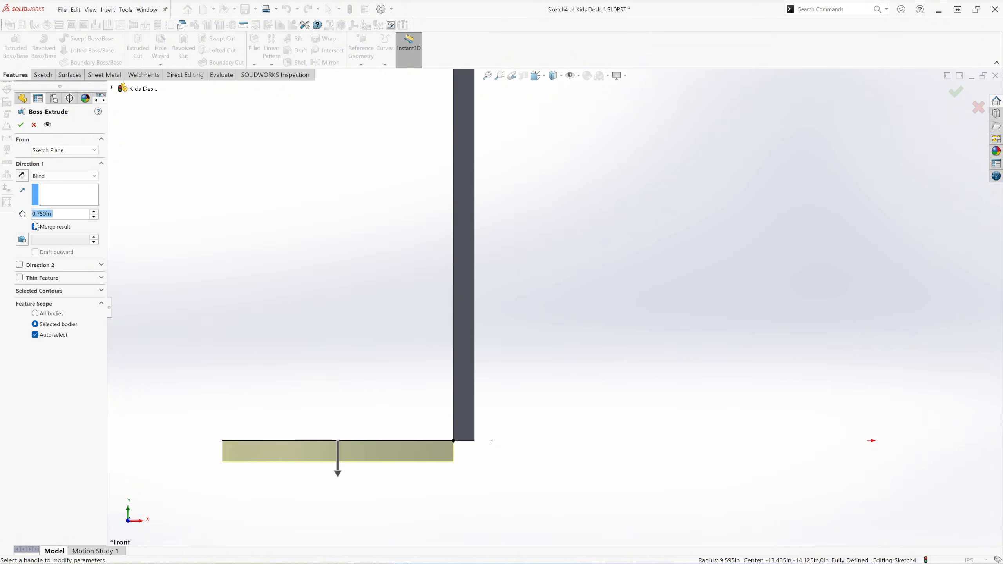
Reverse the base extrusion so it goes upward, turn off Merge result and complete it.
{"action": "left_click", "coordinate": [24, 176]}
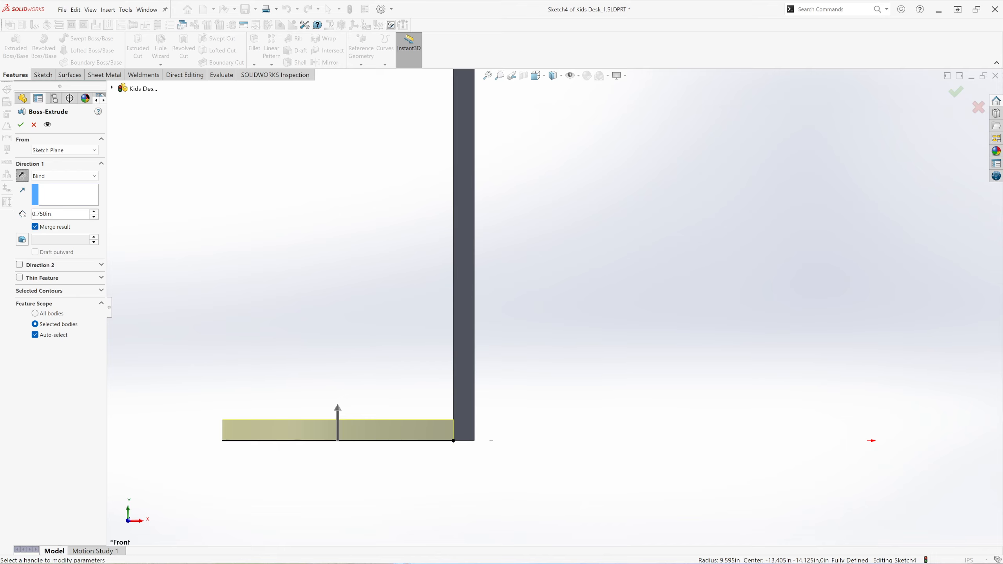
{"action": "left_click", "coordinate": [56, 228]}
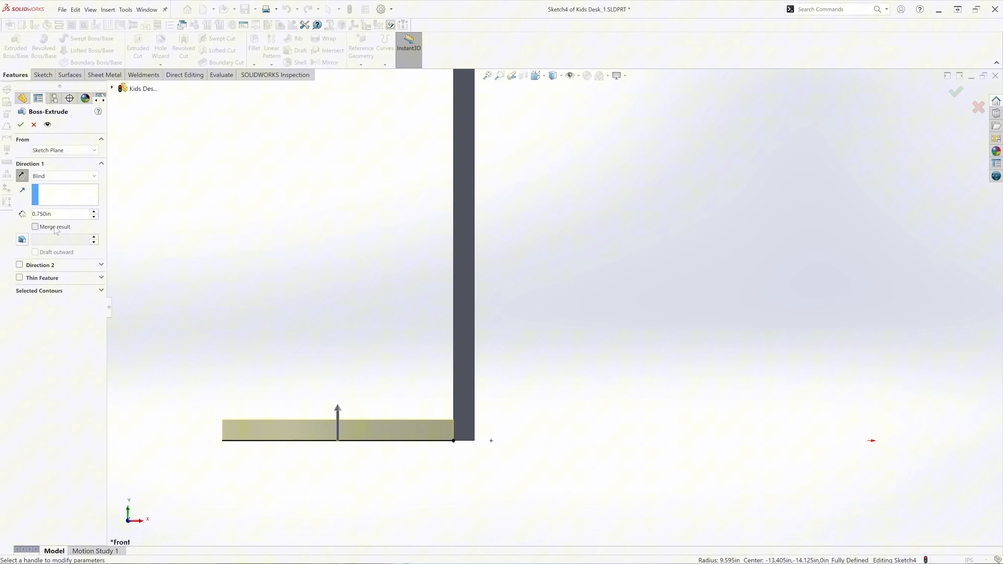
{"action": "left_click", "coordinate": [21, 127]}
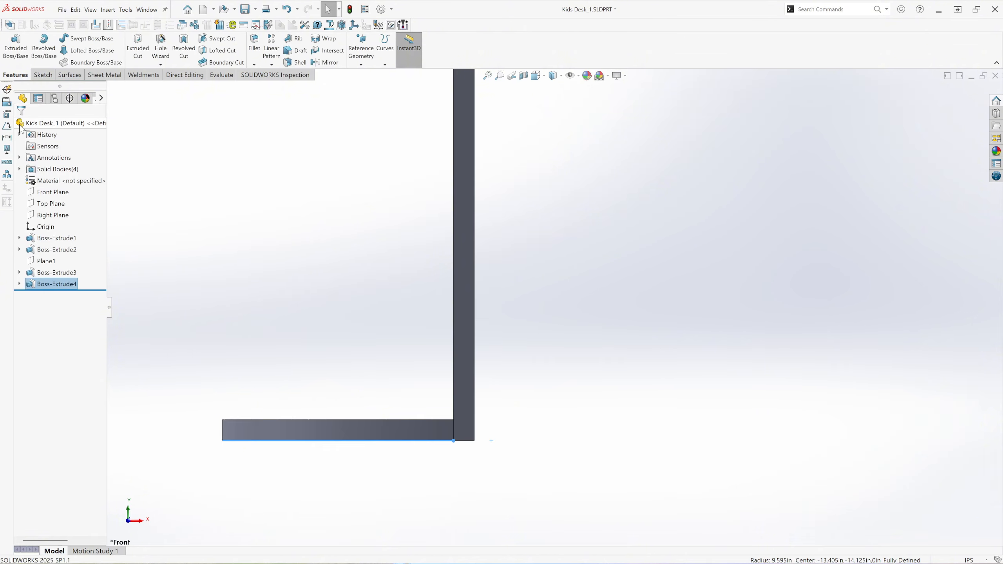
Start a sketch on the Front Plane.
{"action": "key", "text": "f"}
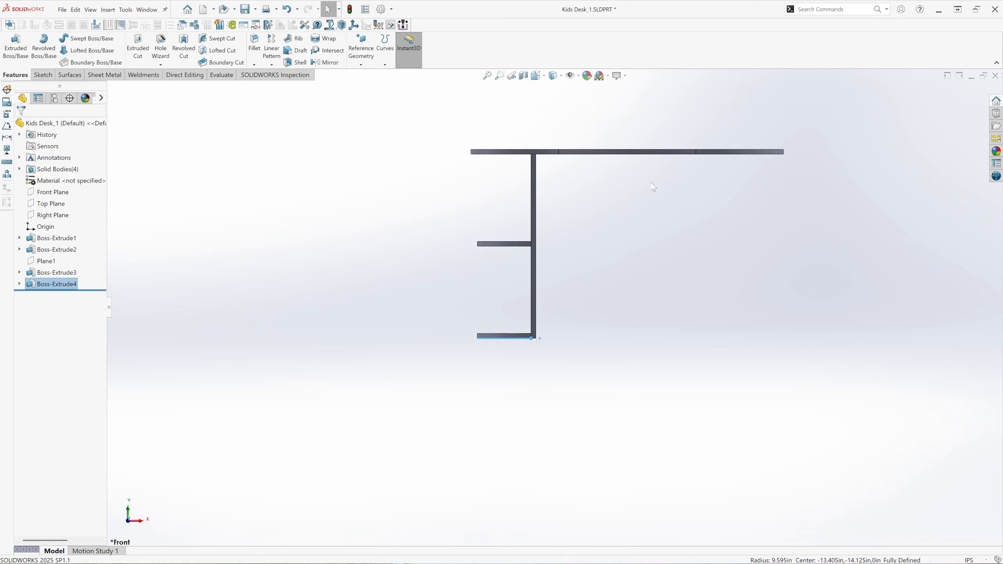
{"action": "left_click", "coordinate": [537, 76]}
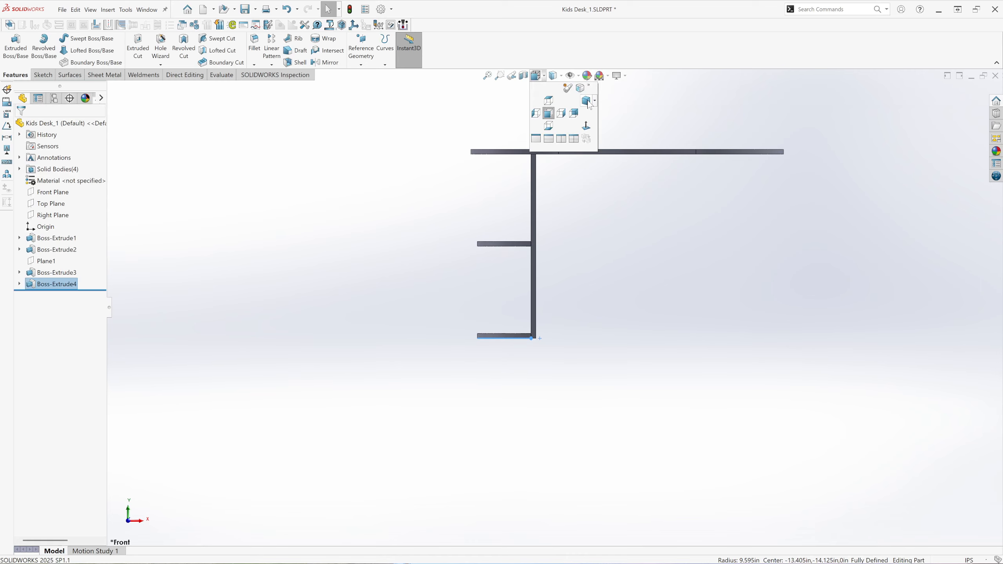
{"action": "left_click", "coordinate": [549, 113]}
{"action": "left_click", "coordinate": [284, 344]}
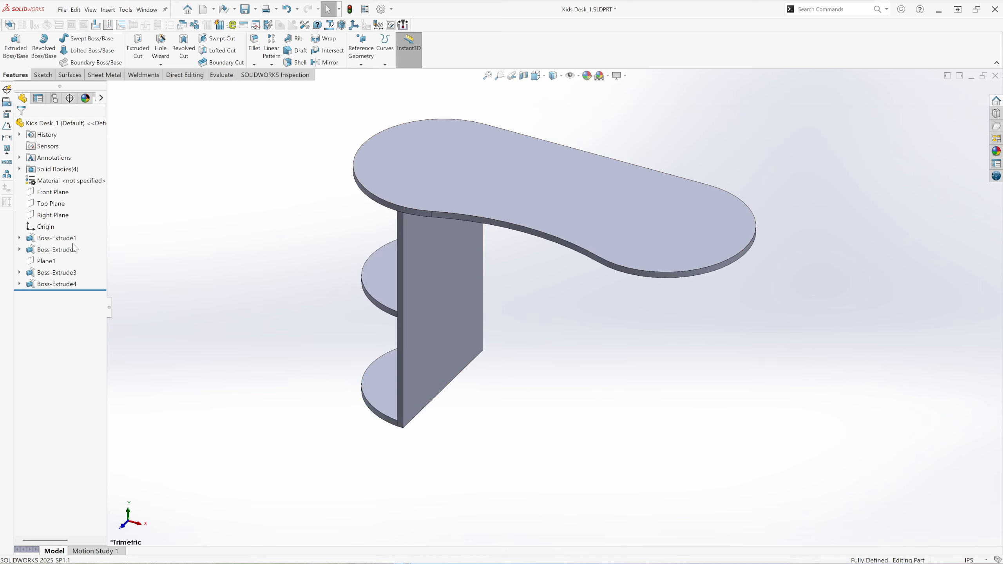
{"action": "left_click", "coordinate": [56, 195]}
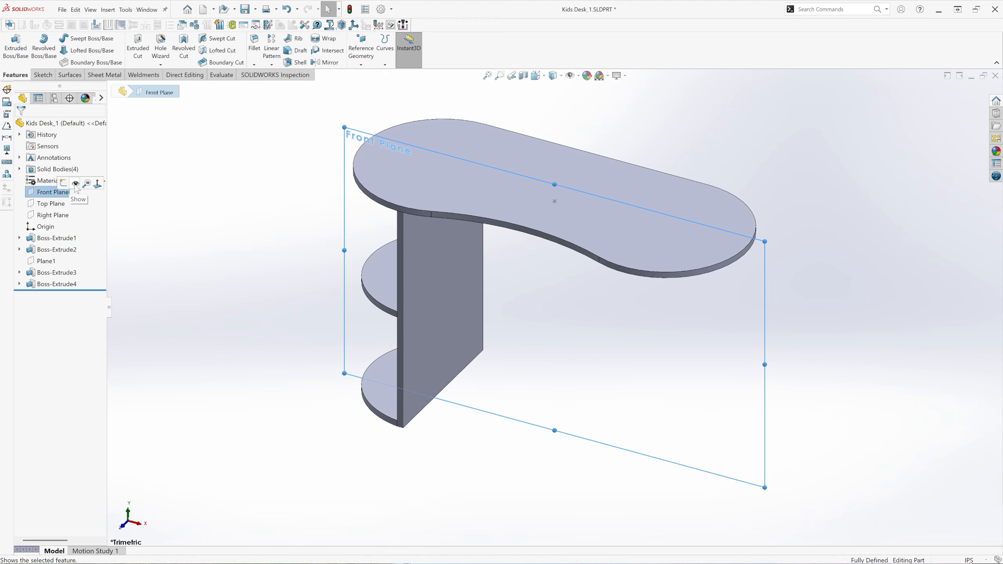
{"action": "left_click", "coordinate": [63, 183]}
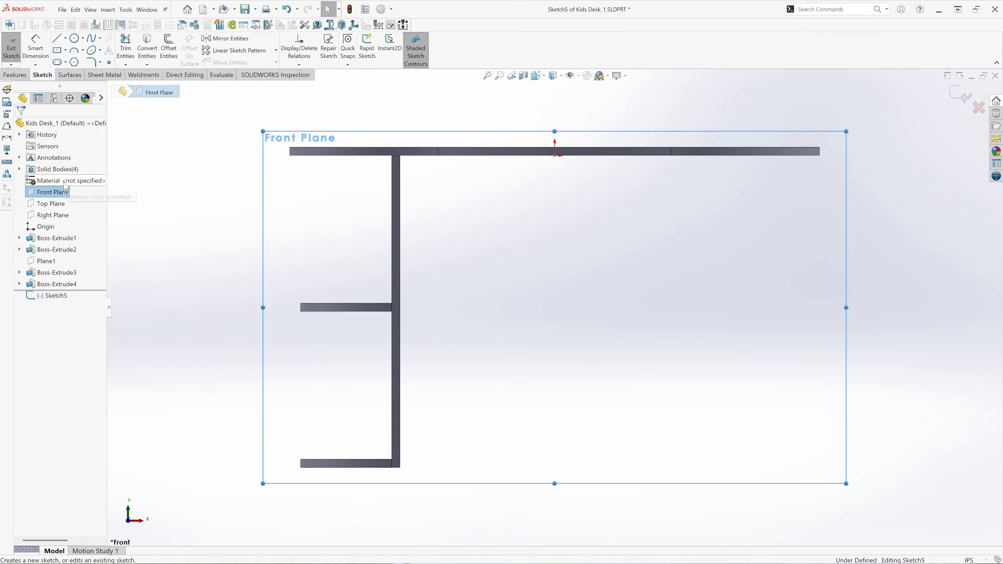
Sketch a corner rectangle about 6.5 by 13.375 in between the shelf and the base, against the leg panel.
{"action": "left_click", "coordinate": [65, 51]}
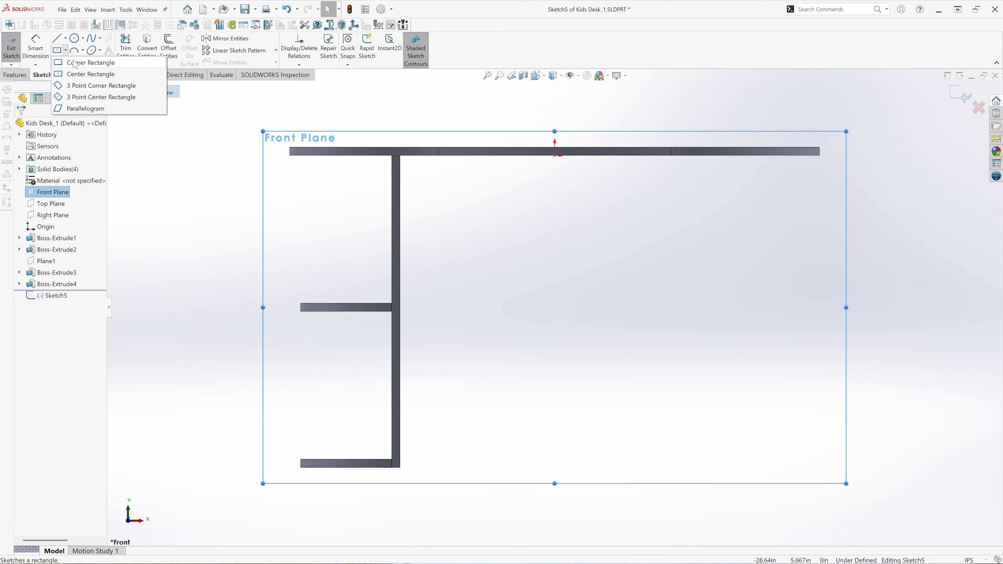
{"action": "left_click", "coordinate": [75, 62]}
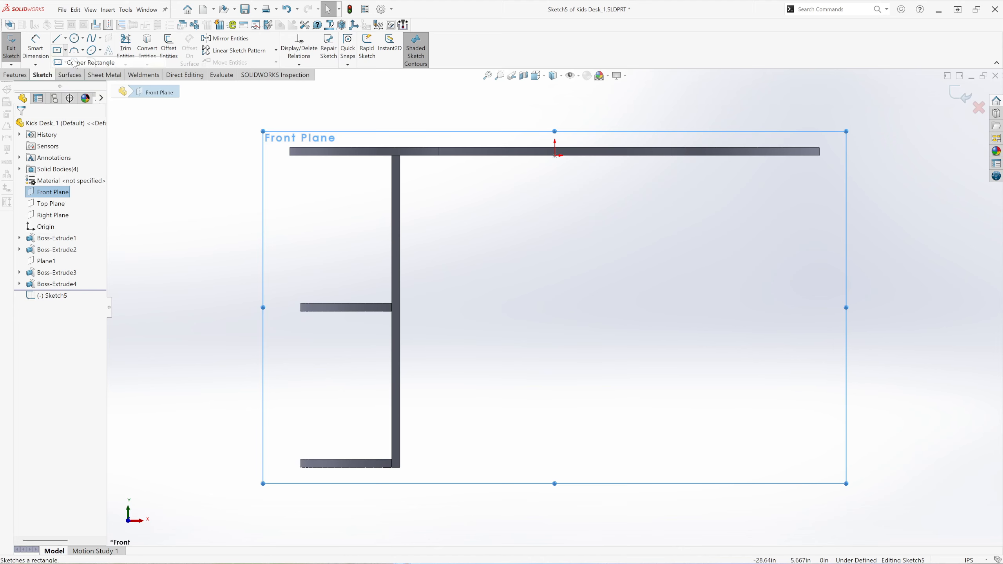
{"action": "left_click", "coordinate": [392, 313]}
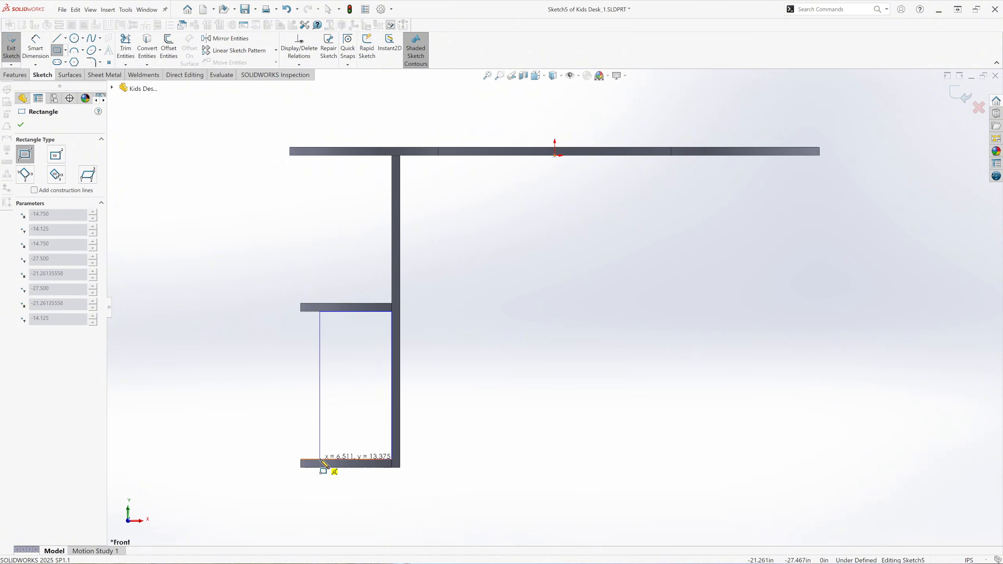
{"action": "left_click", "coordinate": [320, 459]}
{"action": "left_click", "coordinate": [21, 125]}
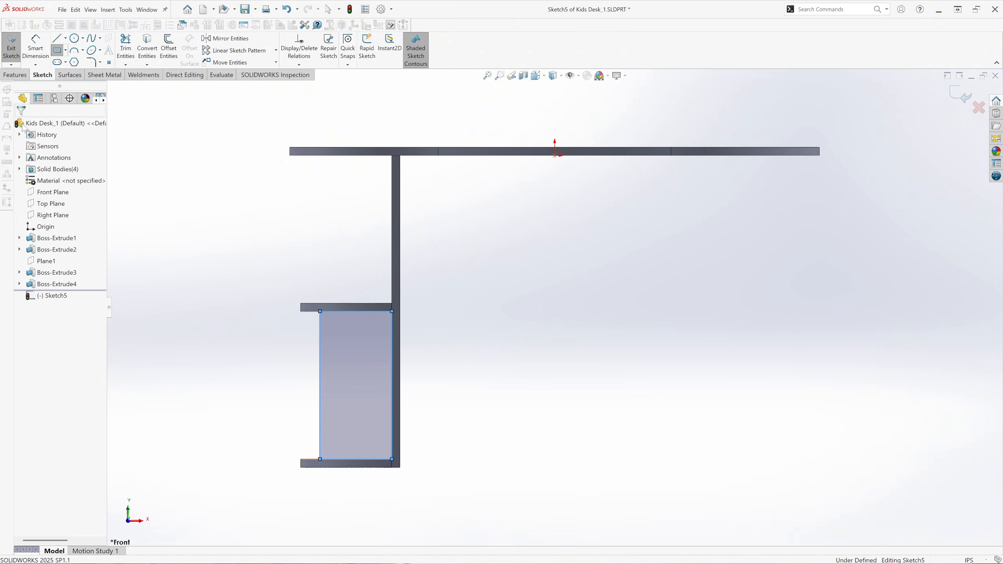
Dimension the rectangle's width as 6.500 in.
{"action": "left_click", "coordinate": [36, 48]}
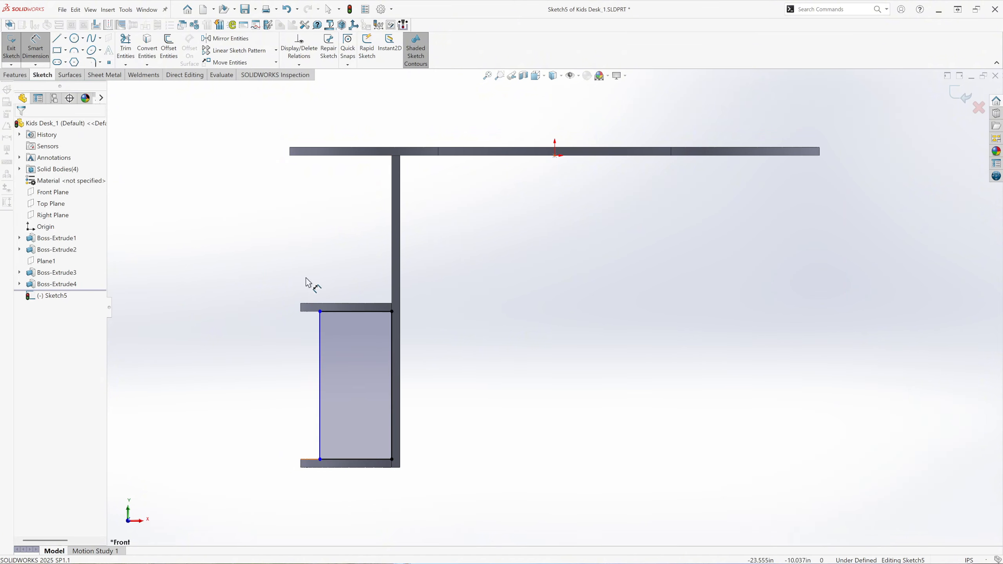
{"action": "left_click", "coordinate": [357, 312]}
{"action": "left_click", "coordinate": [358, 292]}
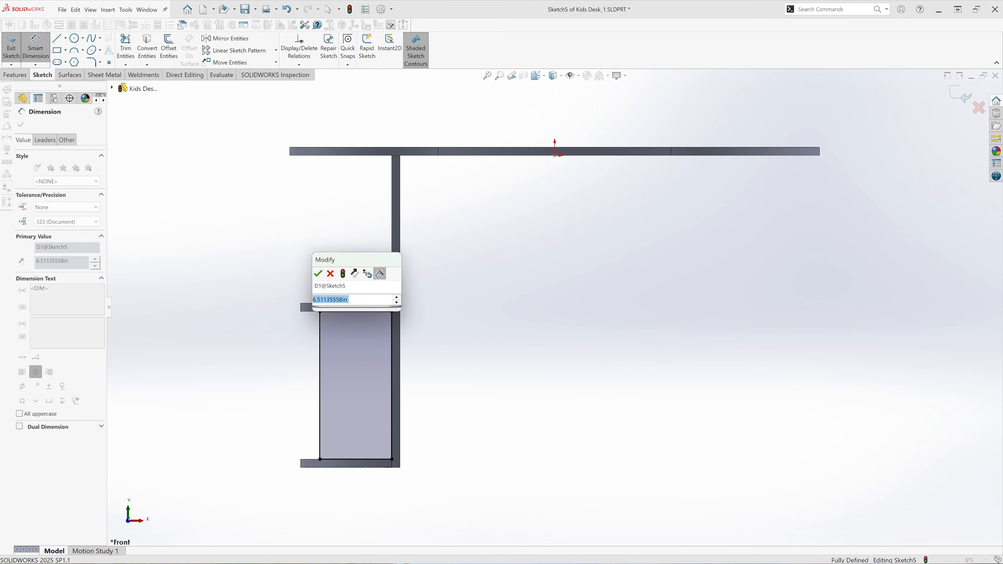
{"action": "type", "text": "6.500"}
{"action": "key", "text": "Return"}
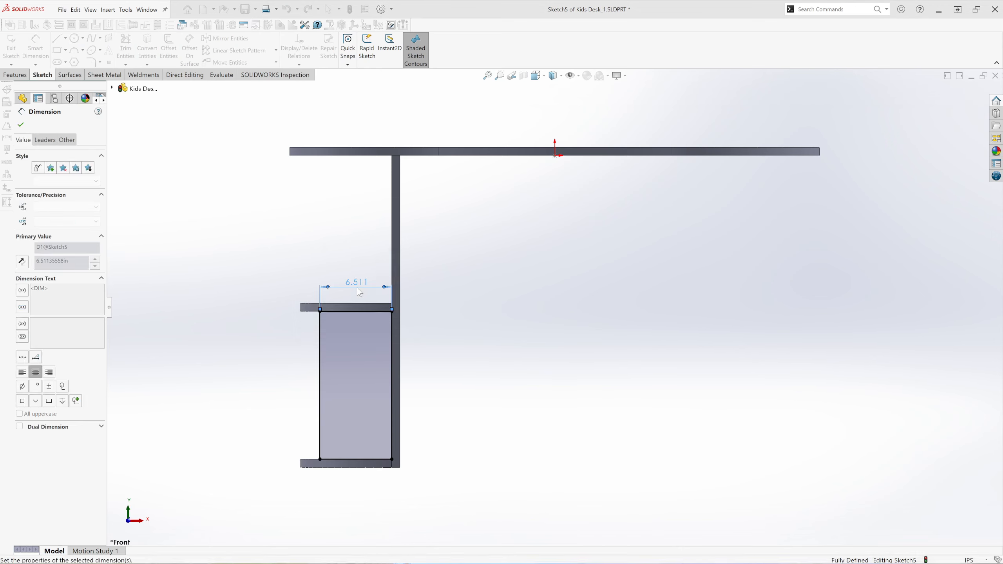
Add a driven dimension for the rectangle's height beside its outer edge.
{"action": "left_click", "coordinate": [319, 391]}
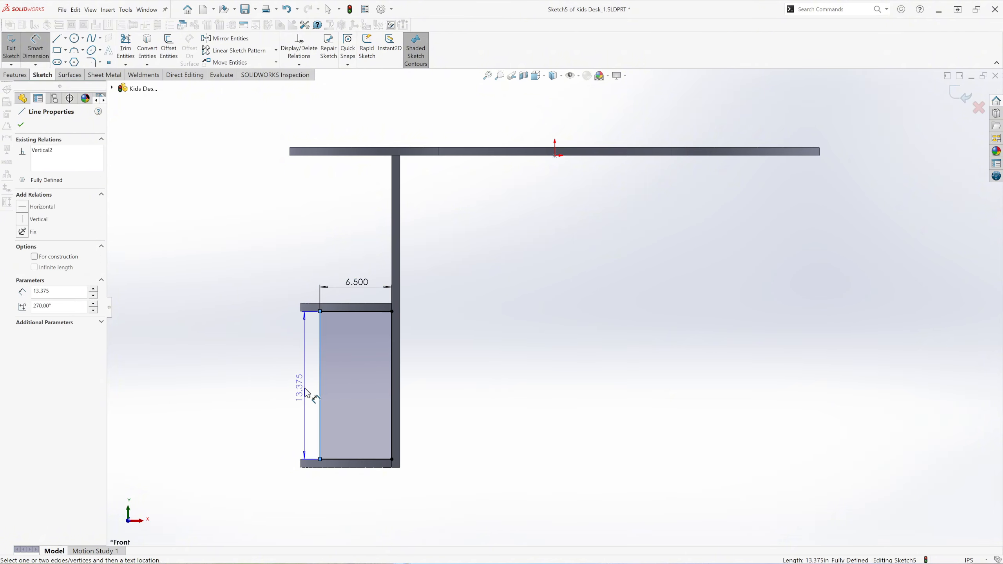
{"action": "left_click", "coordinate": [297, 391]}
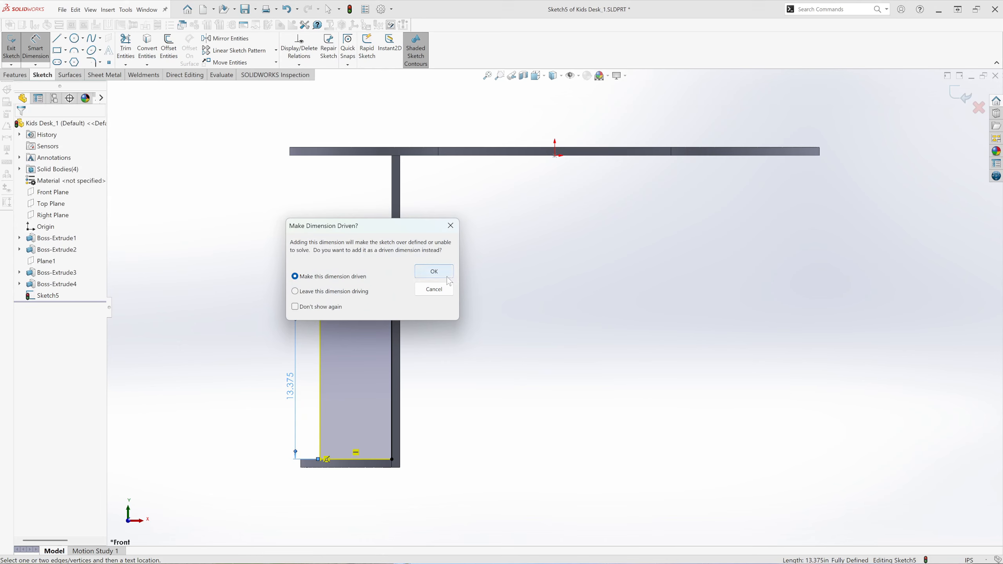
{"action": "left_click", "coordinate": [434, 271]}
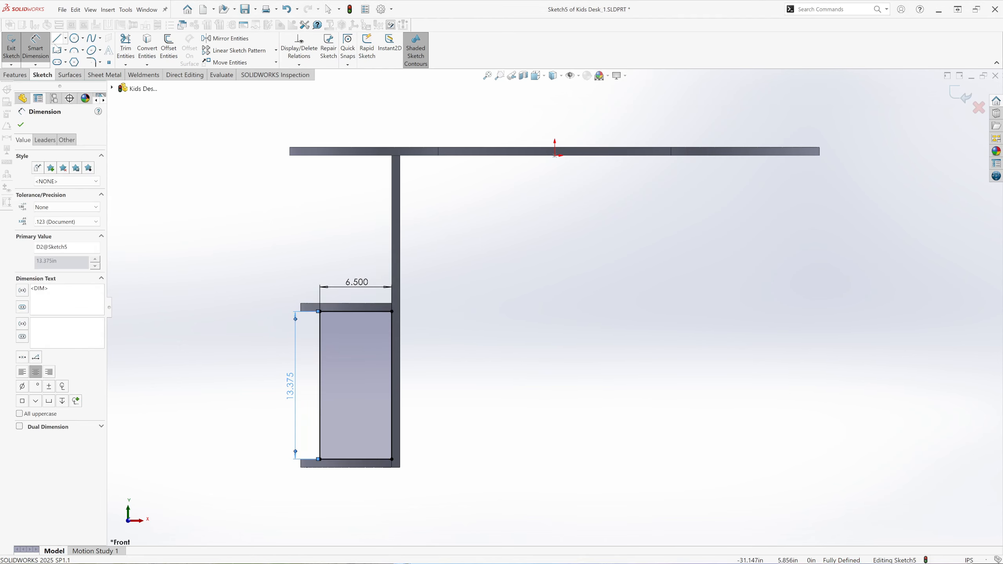
Add a driven dimension from the desktop's underside to the middle shelf's top edge and move its text clear of the shelf.
{"action": "left_click", "coordinate": [397, 156]}
{"action": "left_click", "coordinate": [388, 308]}
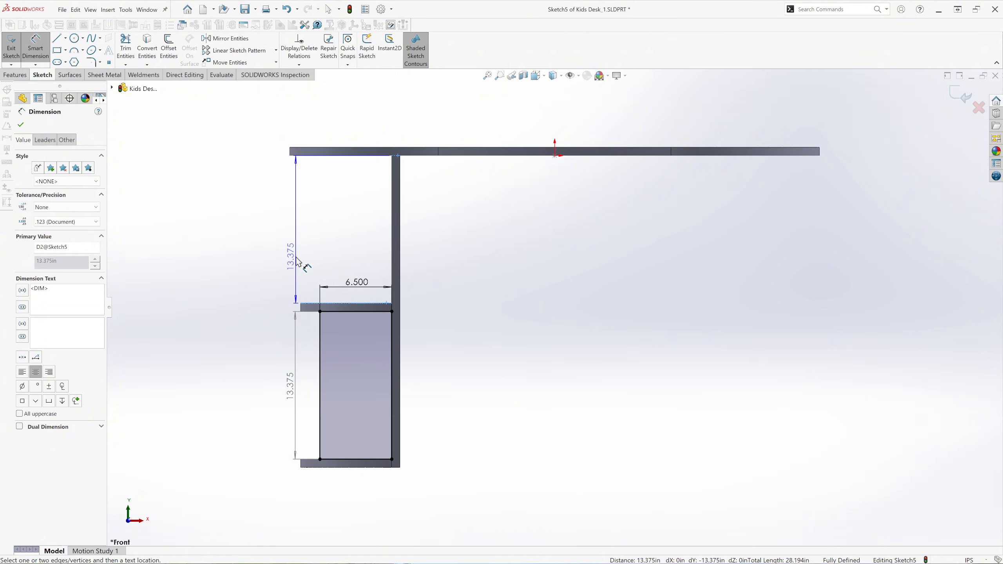
{"action": "left_click", "coordinate": [297, 262]}
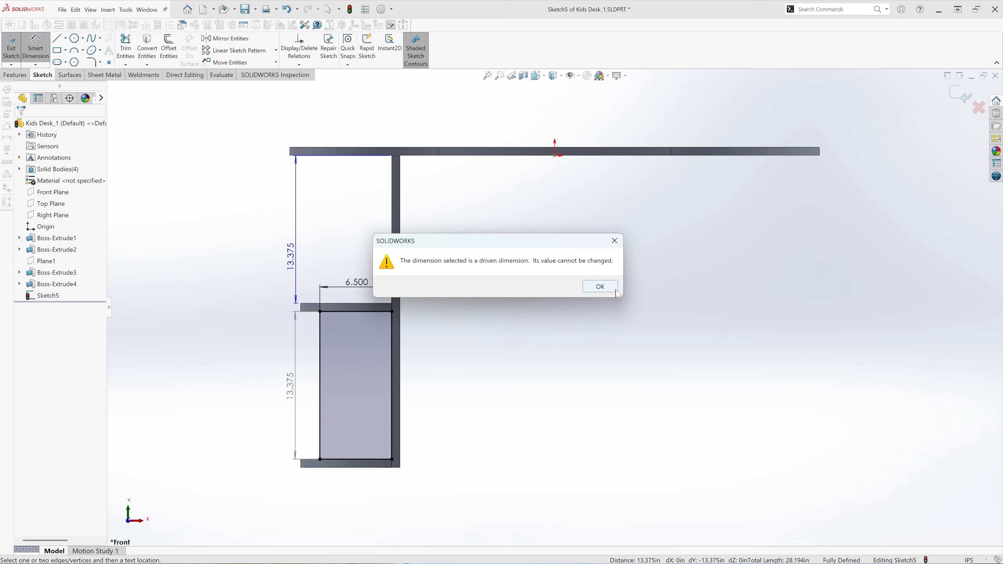
{"action": "key", "text": "Return"}
{"action": "left_click_drag", "start_coordinate": [292, 261], "coordinate": [291, 244]}
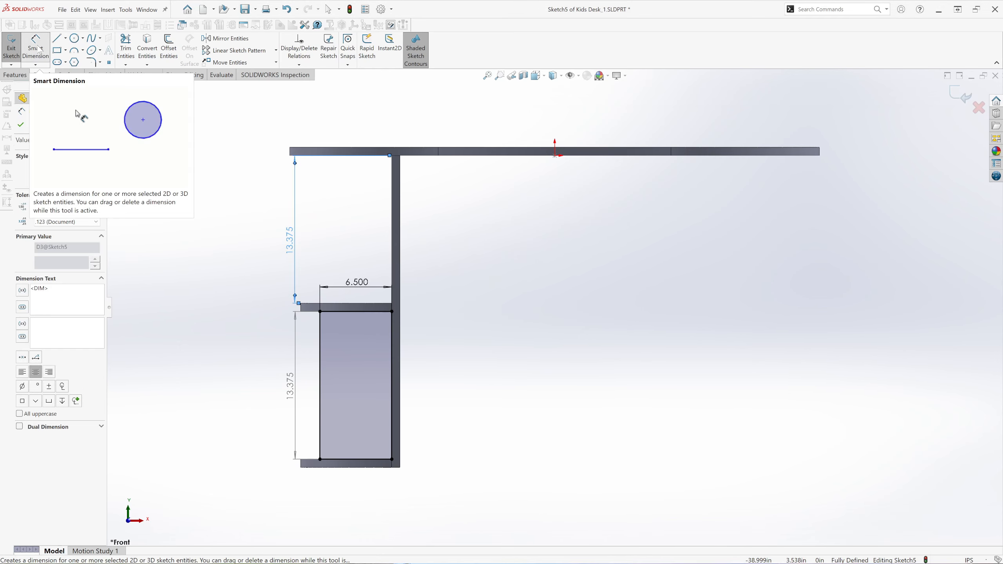
{"action": "left_click", "coordinate": [37, 45]}
{"action": "left_click", "coordinate": [20, 125]}
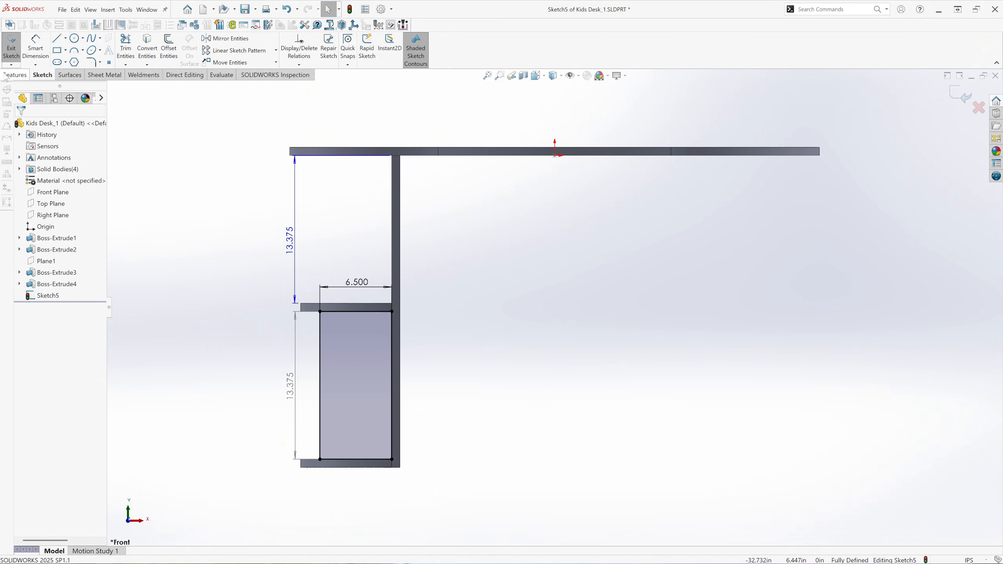
Extrude the rectangle between the shelf and base 0.750 in, mid-plane about the sketch, as a separate unmerged body.
{"action": "left_click", "coordinate": [12, 74]}
{"action": "left_click", "coordinate": [14, 49]}
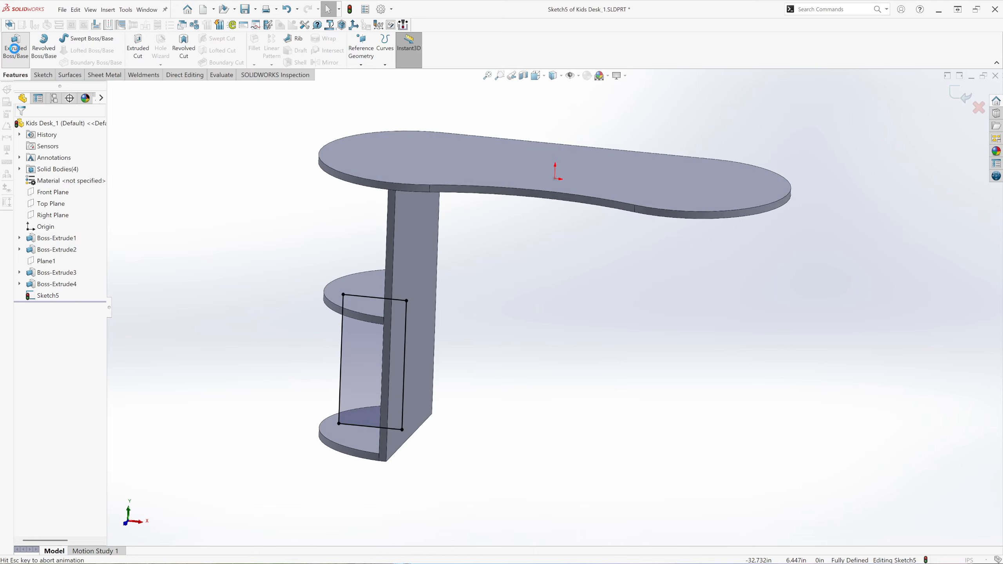
{"action": "left_click", "coordinate": [543, 81]}
{"action": "left_click", "coordinate": [540, 115]}
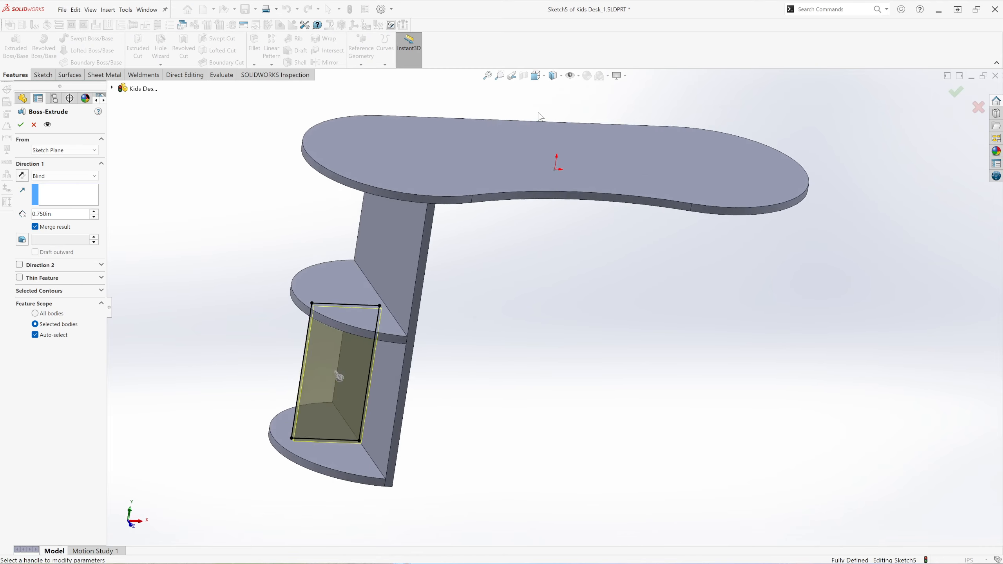
{"action": "scroll", "coordinate": [668, 506], "scroll_direction": "down", "scroll_amount": 1}
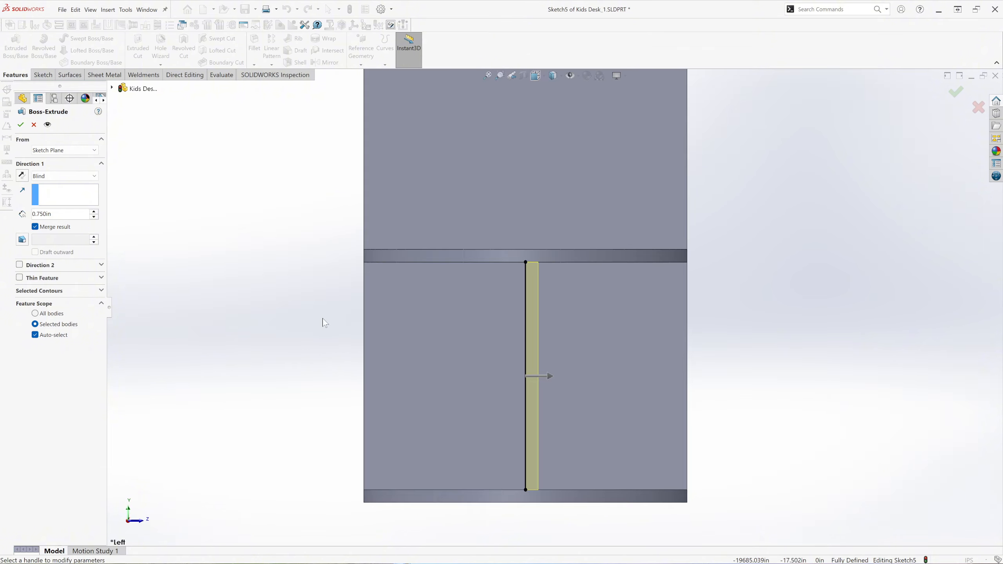
{"action": "left_click", "coordinate": [73, 177]}
{"action": "left_click", "coordinate": [59, 233]}
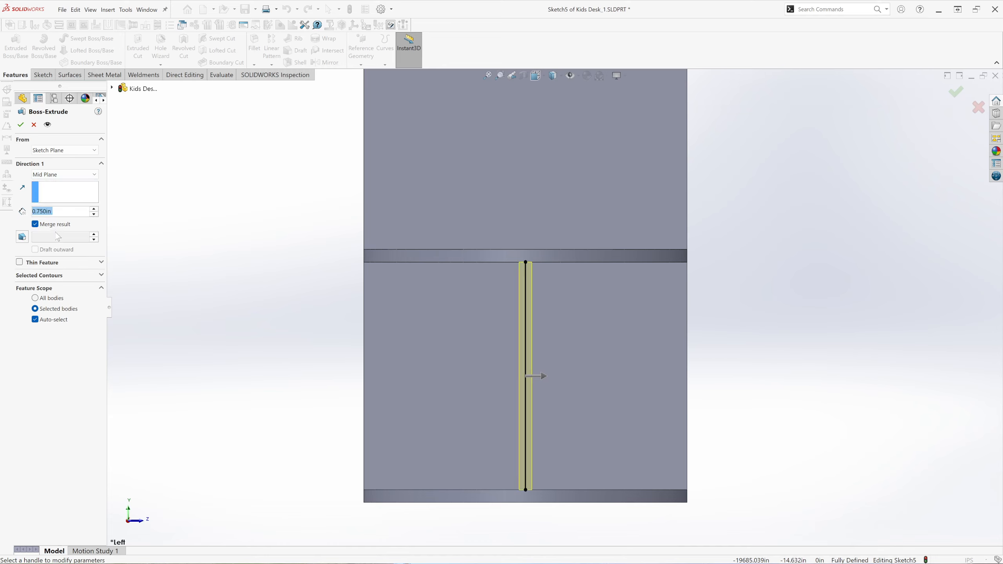
{"action": "left_click", "coordinate": [36, 224]}
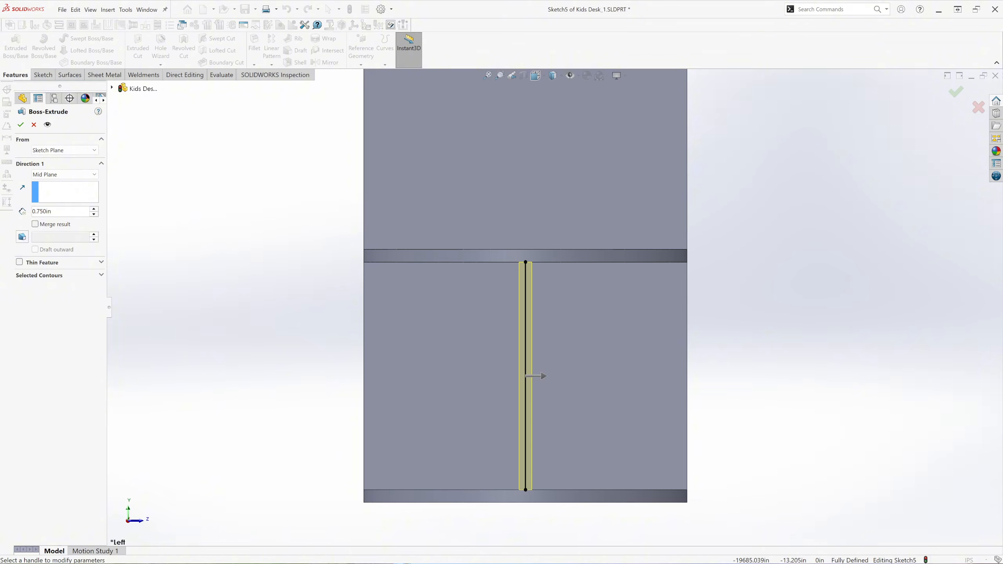
{"action": "left_click", "coordinate": [21, 126]}
On the Right Plane, sketch a corner rectangle about 1.35 by 18.2 in hanging from the desktop's underside, behind the origin.
{"action": "middle_click_drag", "start_coordinate": [770, 268], "coordinate": [659, 332]}
{"action": "scroll", "coordinate": [515, 372], "scroll_direction": "up", "scroll_amount": 3}
{"action": "scroll", "coordinate": [527, 114], "scroll_direction": "up", "scroll_amount": 3}
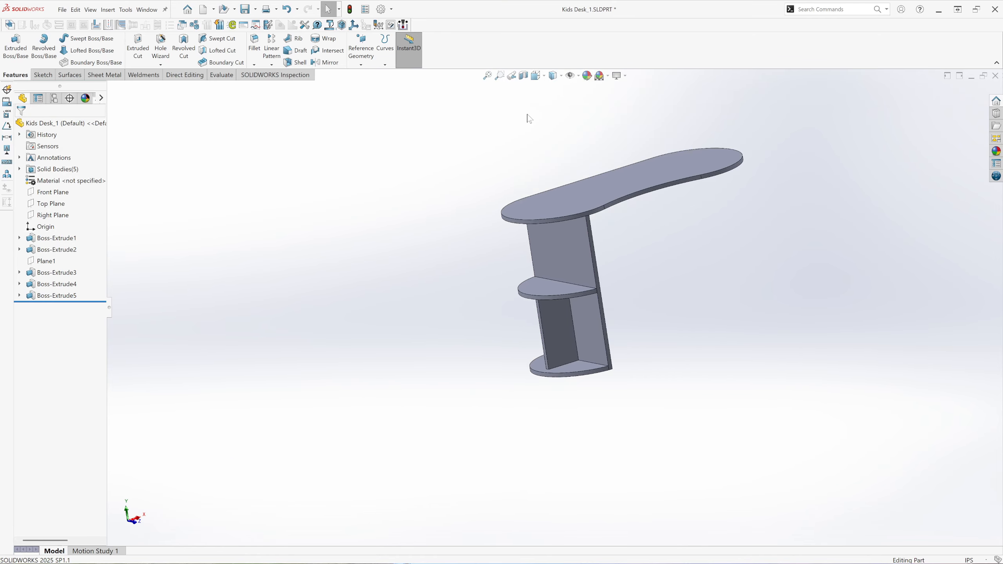
{"action": "left_click", "coordinate": [544, 77]}
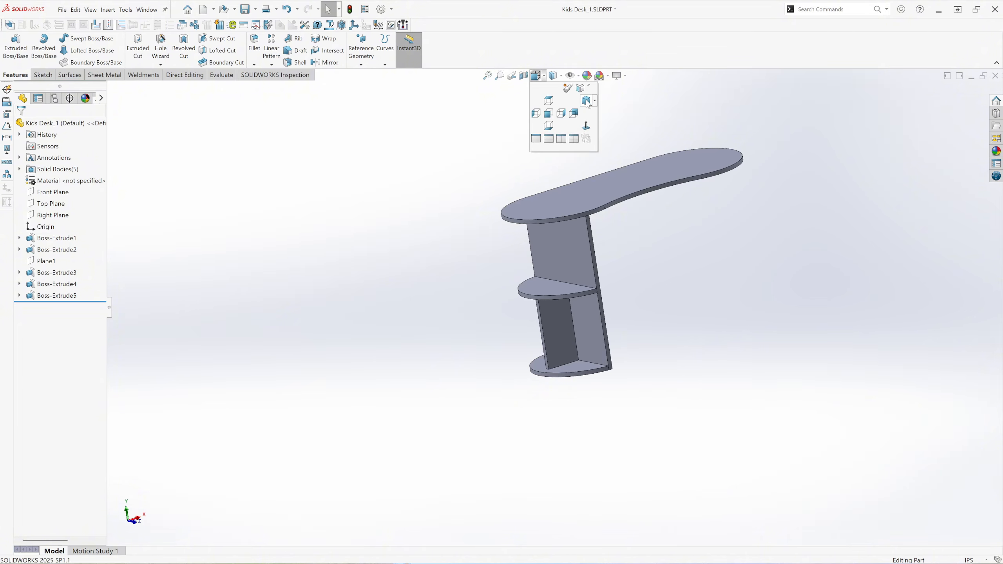
{"action": "left_click", "coordinate": [587, 102]}
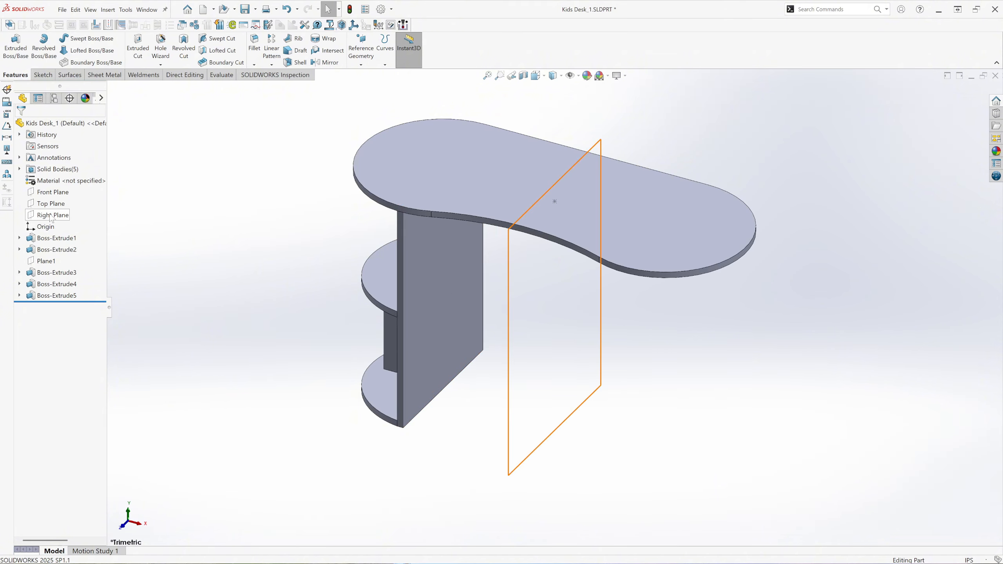
{"action": "left_click", "coordinate": [51, 216]}
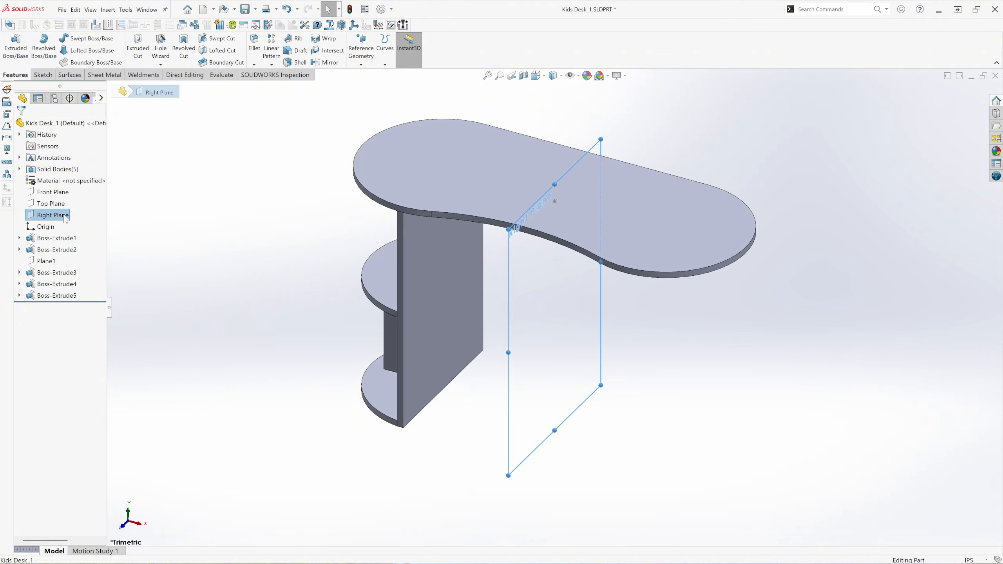
{"action": "left_click", "coordinate": [64, 216]}
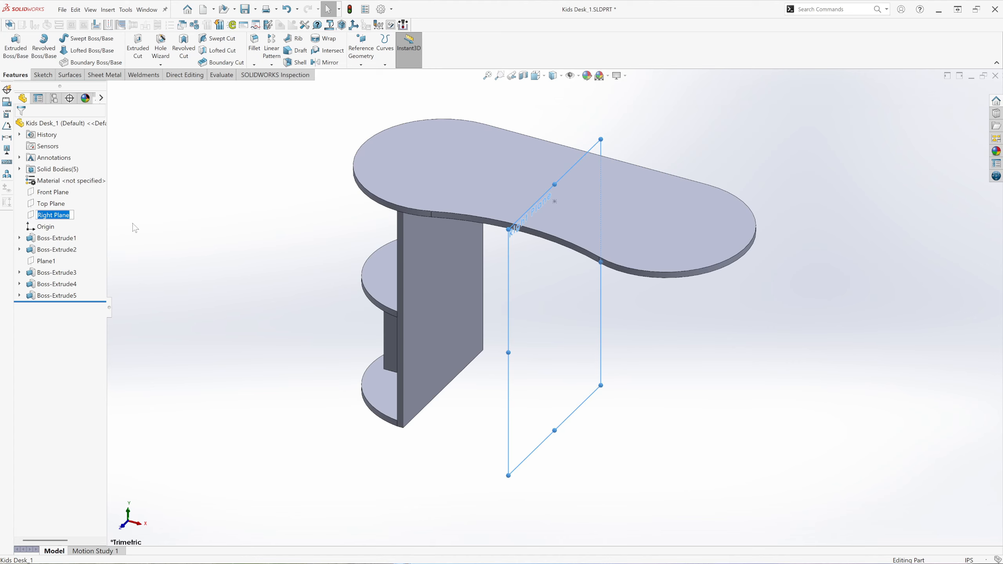
{"action": "left_click", "coordinate": [134, 223]}
{"action": "left_click", "coordinate": [65, 215]}
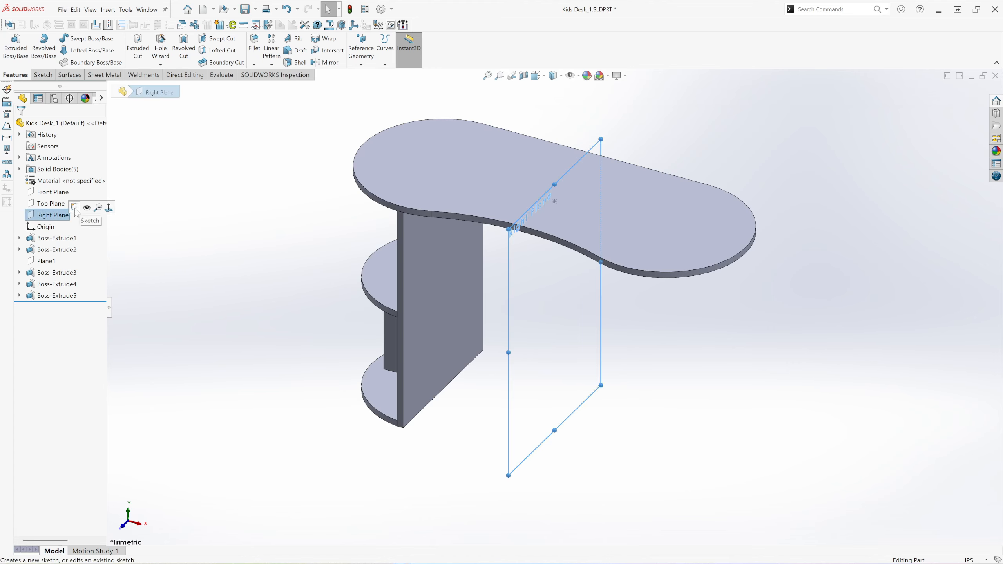
{"action": "left_click", "coordinate": [75, 209]}
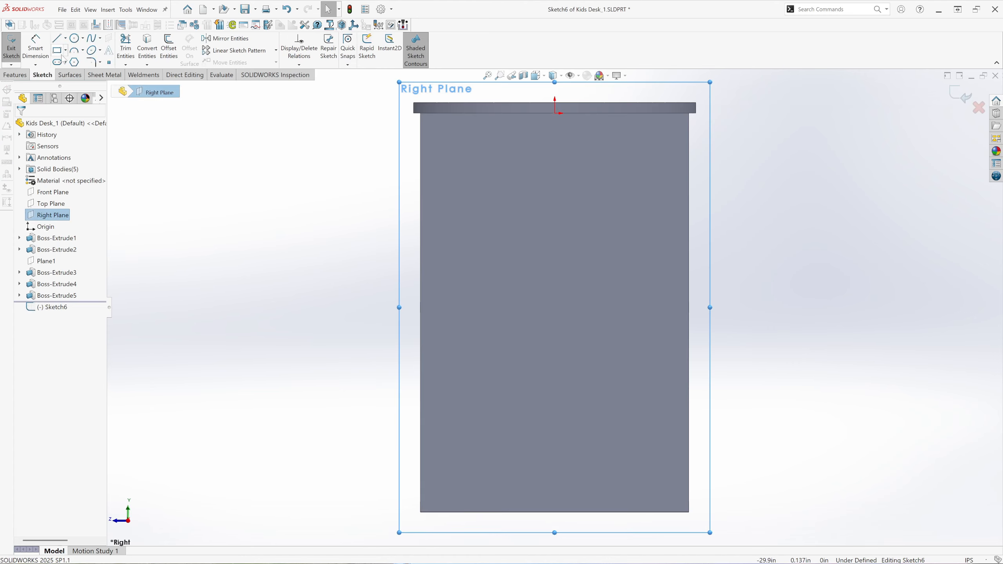
{"action": "left_click", "coordinate": [58, 50]}
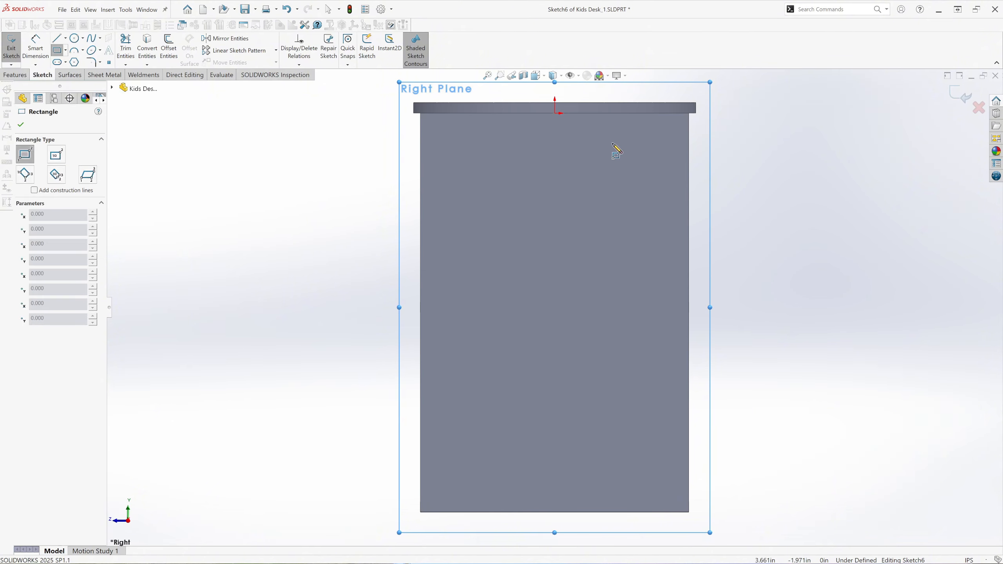
{"action": "left_click", "coordinate": [612, 114]}
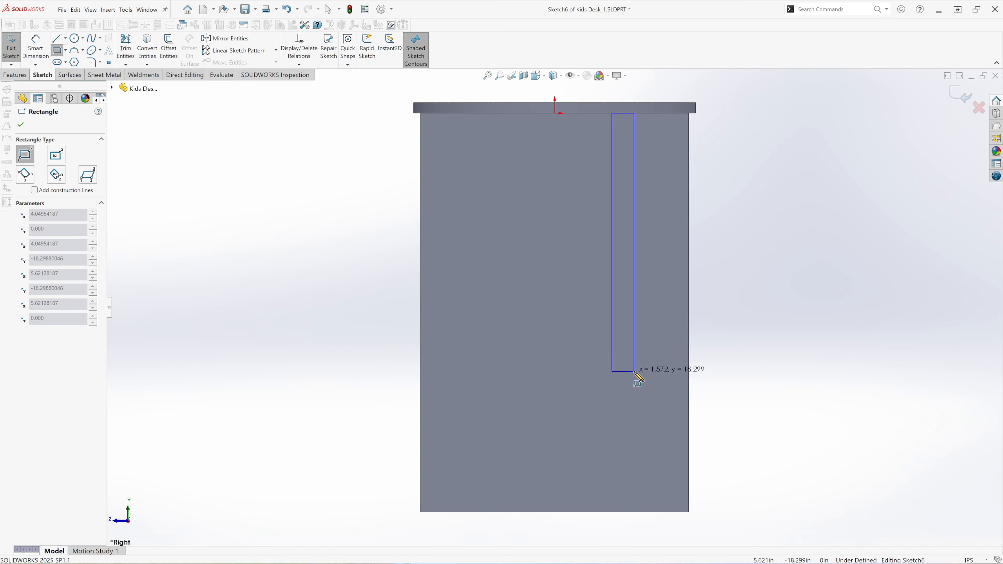
{"action": "left_click", "coordinate": [632, 370]}
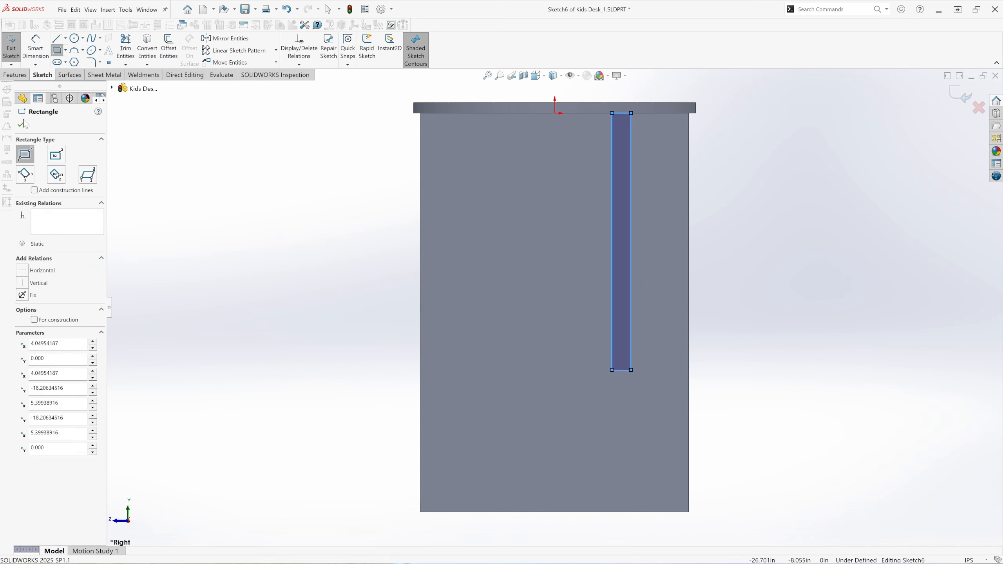
Dimension the new rectangle as 0.75 in wide and 13.375 in high.
{"action": "left_click", "coordinate": [36, 48]}
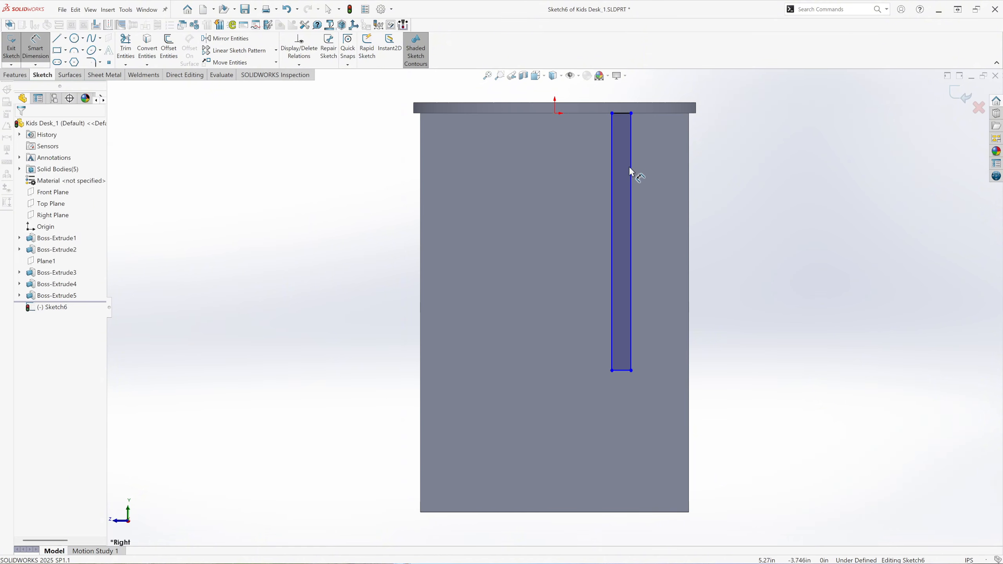
{"action": "left_click", "coordinate": [628, 113]}
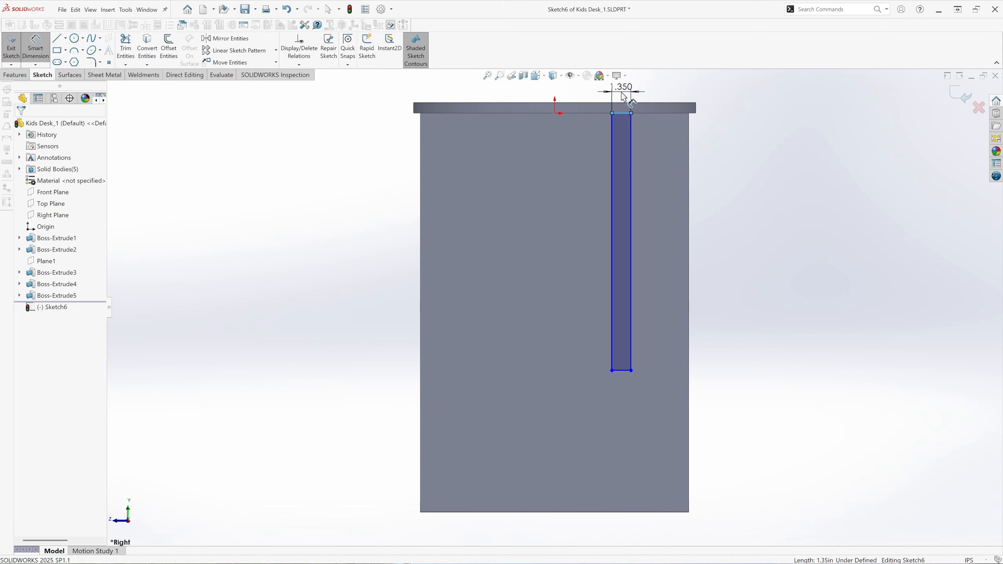
{"action": "left_click", "coordinate": [624, 98]}
{"action": "type", "text": "0.75"}
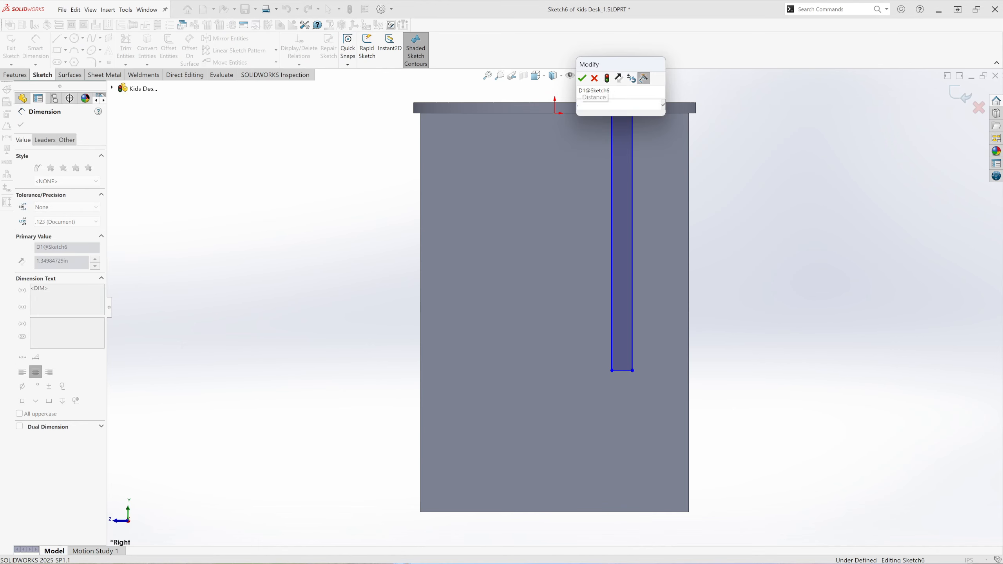
{"action": "key", "text": "Return"}
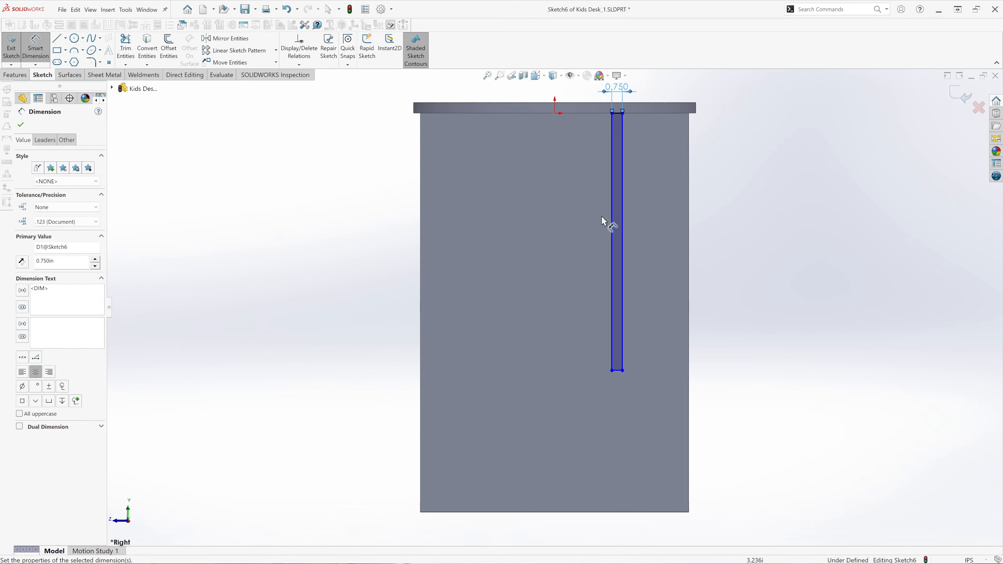
{"action": "left_click", "coordinate": [611, 228]}
{"action": "left_click", "coordinate": [591, 246]}
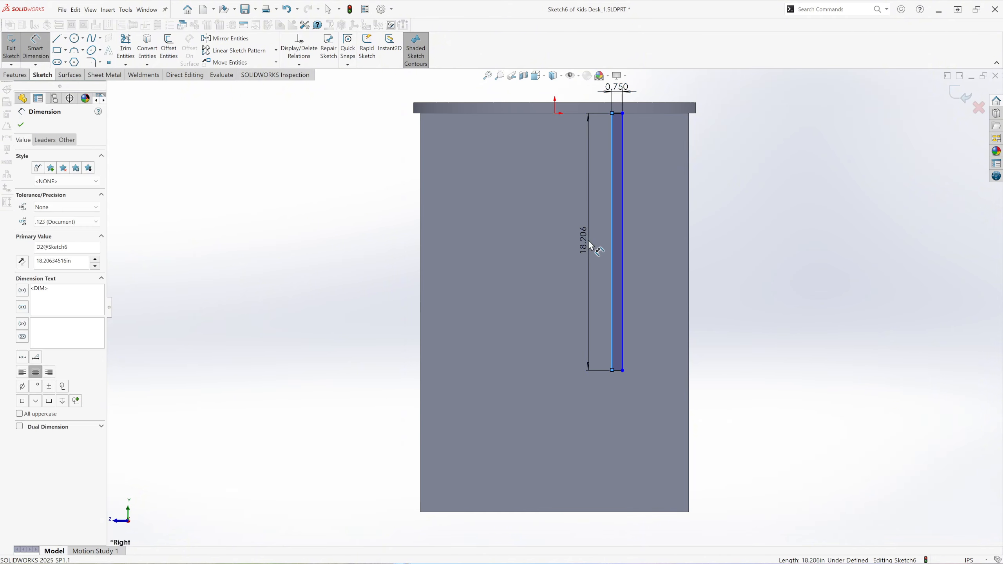
{"action": "type", "text": "13.375"}
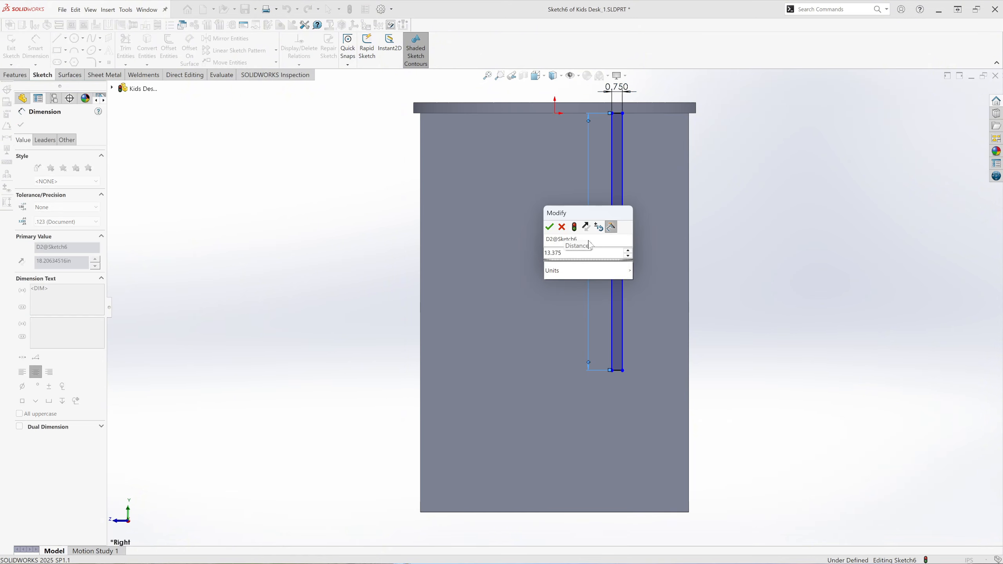
{"action": "key", "text": "Return"}
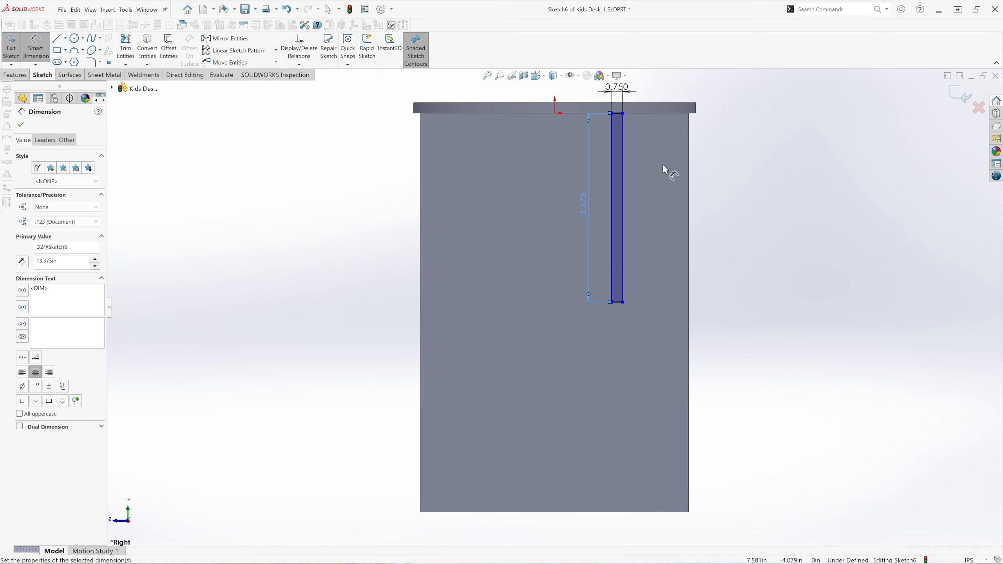
Dimension the rectangle's rear edge 4 in from the leg panel's back edge.
{"action": "scroll", "coordinate": [663, 165], "scroll_direction": "down", "scroll_amount": 2}
{"action": "scroll", "coordinate": [663, 166], "scroll_direction": "up", "scroll_amount": 2}
{"action": "scroll", "coordinate": [602, 195], "scroll_direction": "down", "scroll_amount": 2}
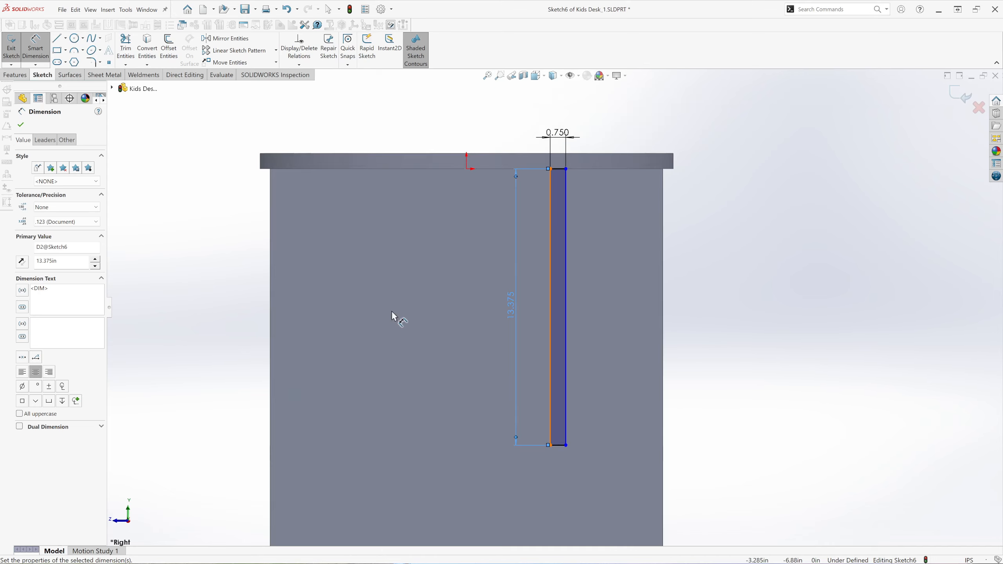
{"action": "left_click", "coordinate": [566, 307]}
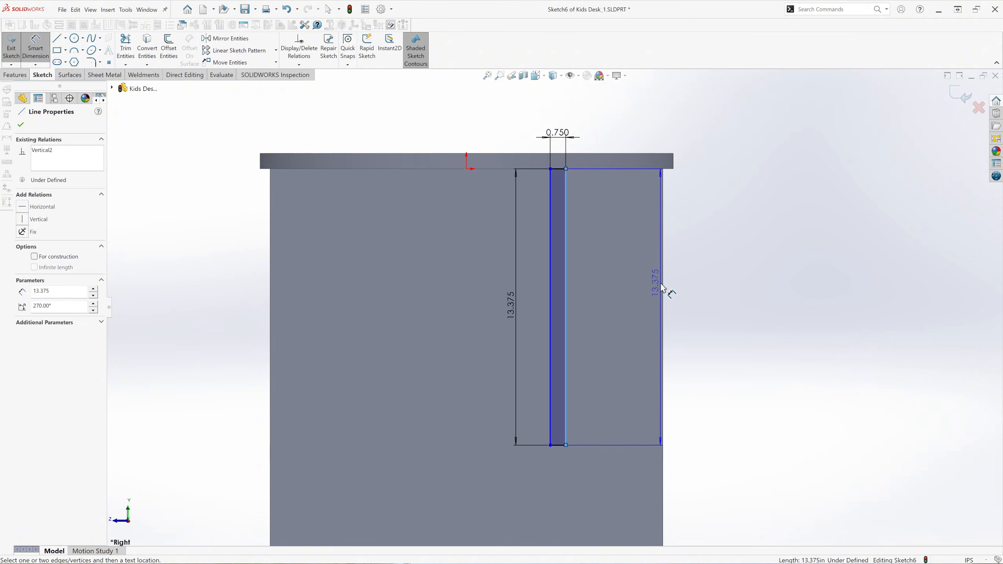
{"action": "left_click", "coordinate": [665, 312]}
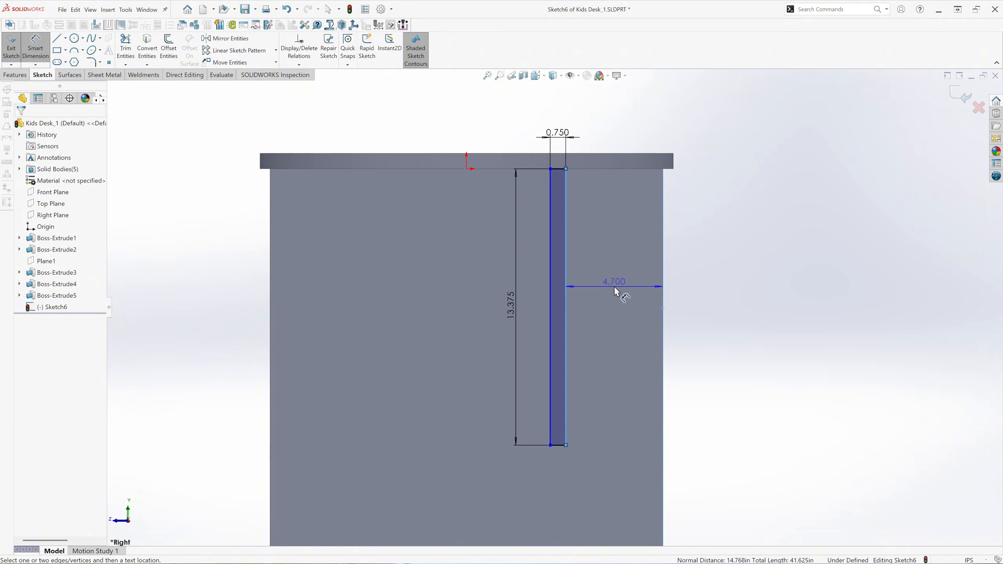
{"action": "left_click", "coordinate": [614, 292]}
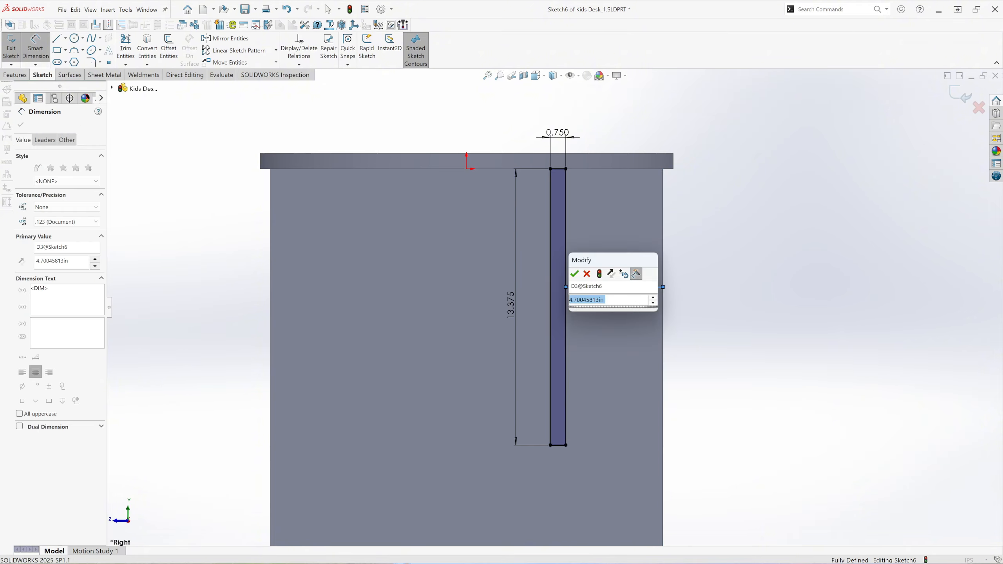
{"action": "type", "text": "4"}
{"action": "key", "text": "Return"}
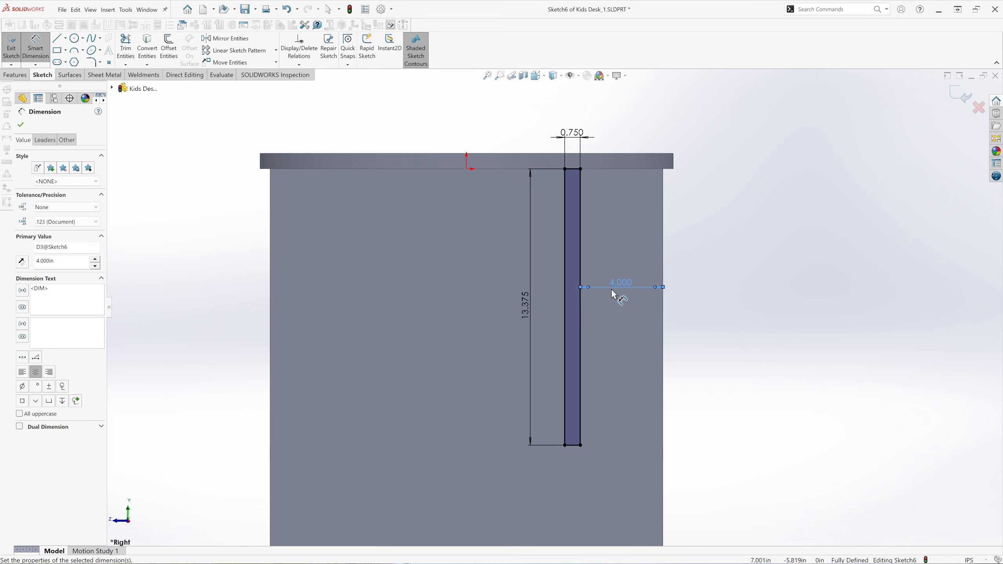
{"action": "left_click", "coordinate": [21, 125]}
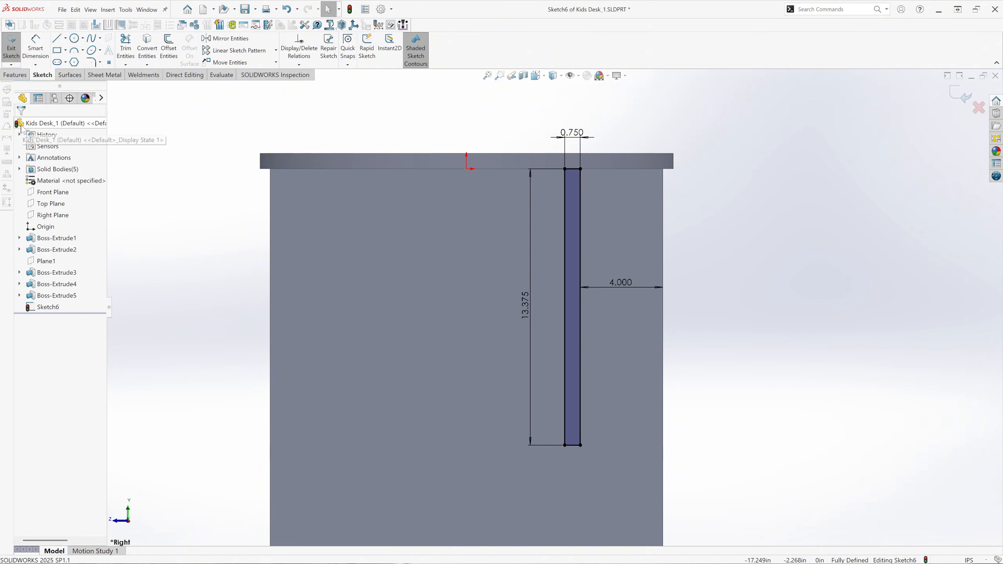
Extrude the narrow rectangle under the desktop 28 in, mid-plane about the sketch, without merging it with the other bodies.
{"action": "left_click", "coordinate": [536, 76]}
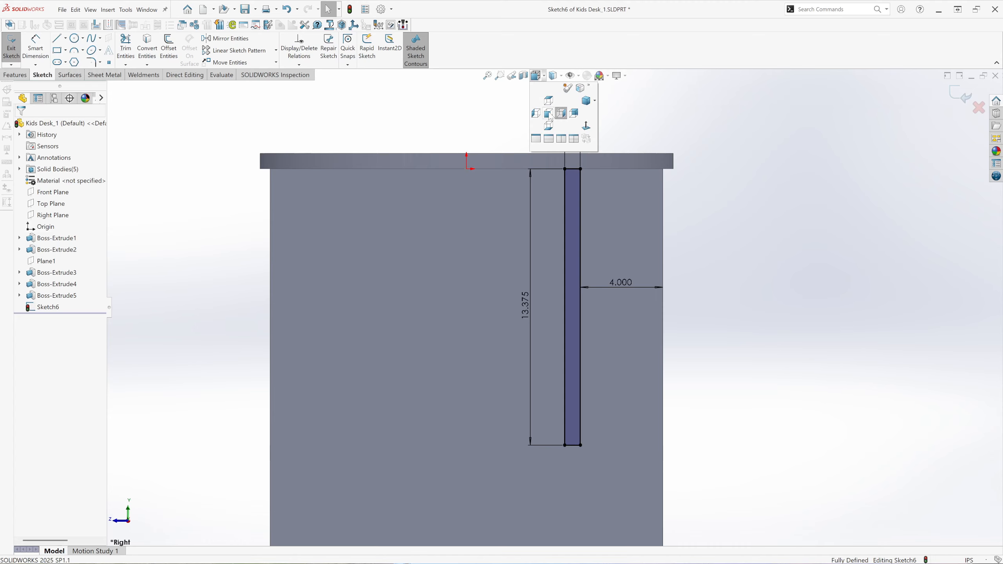
{"action": "left_click", "coordinate": [549, 114]}
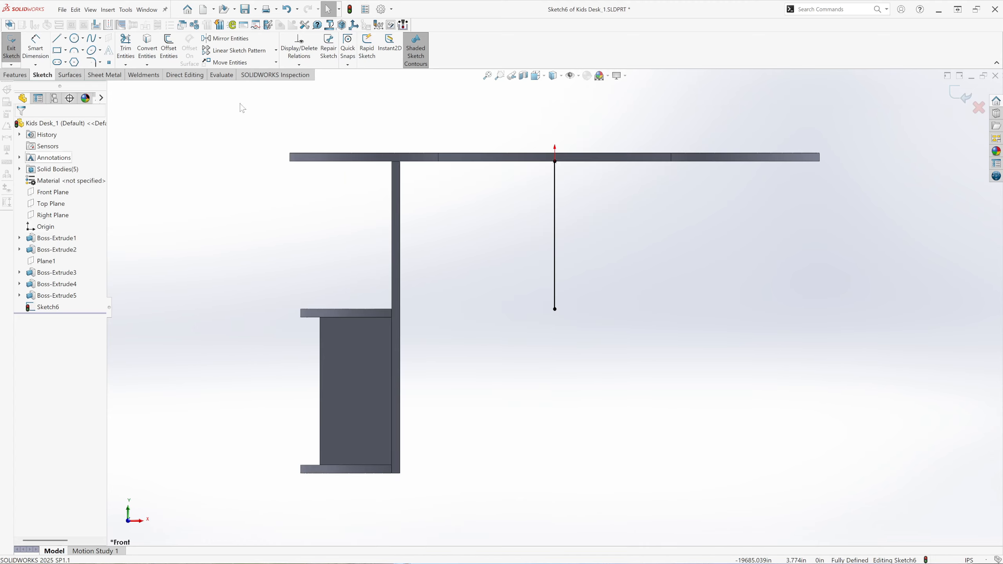
{"action": "middle_click_drag", "start_coordinate": [698, 115], "coordinate": [678, 138]}
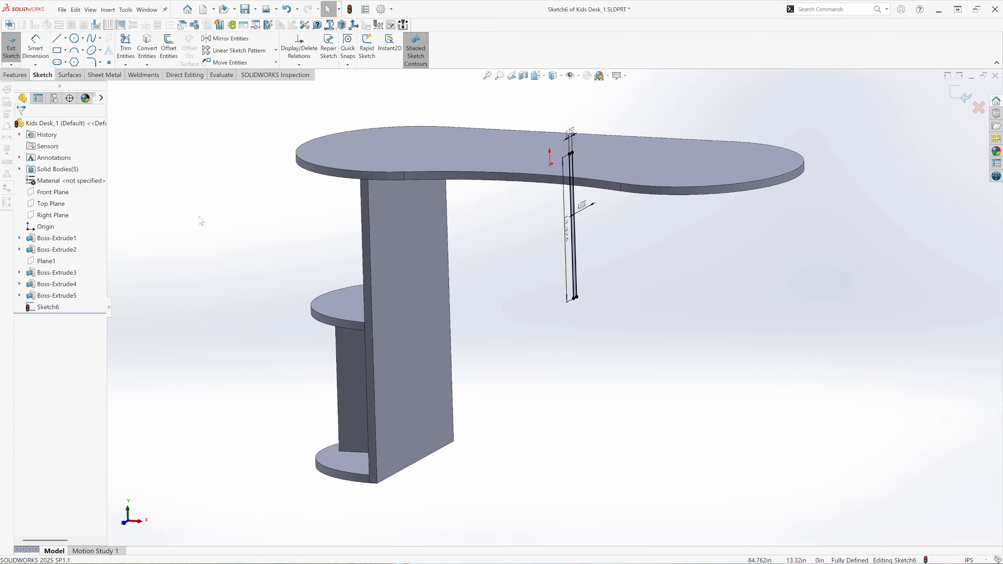
{"action": "left_click", "coordinate": [25, 75]}
{"action": "left_click", "coordinate": [16, 50]}
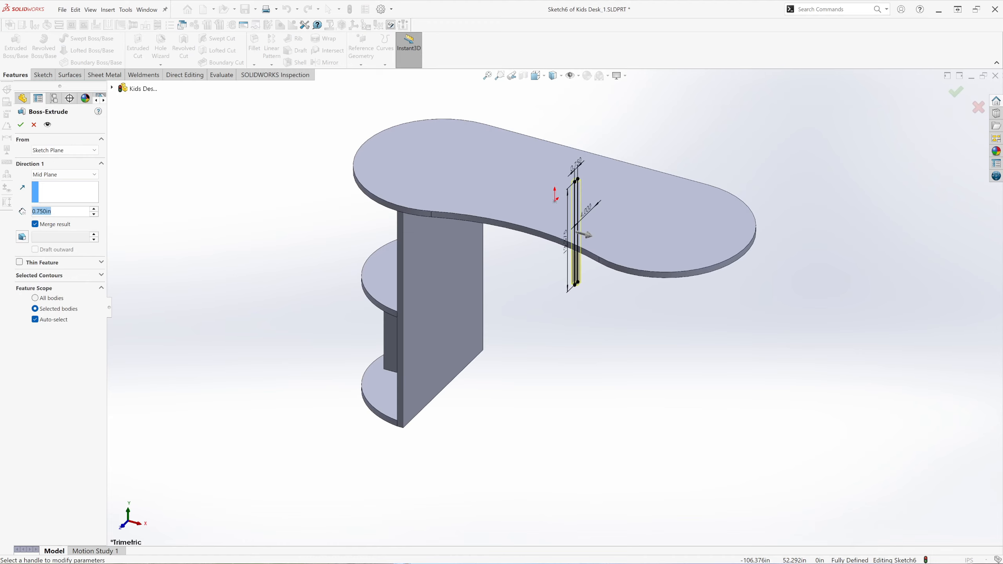
{"action": "type", "text": "28"}
{"action": "key", "text": "Return"}
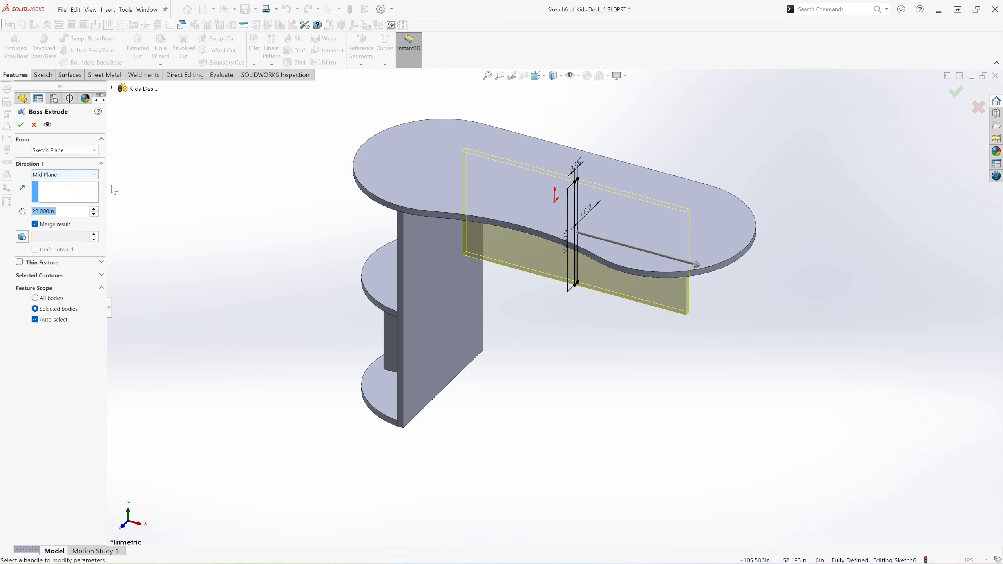
{"action": "left_click", "coordinate": [35, 224]}
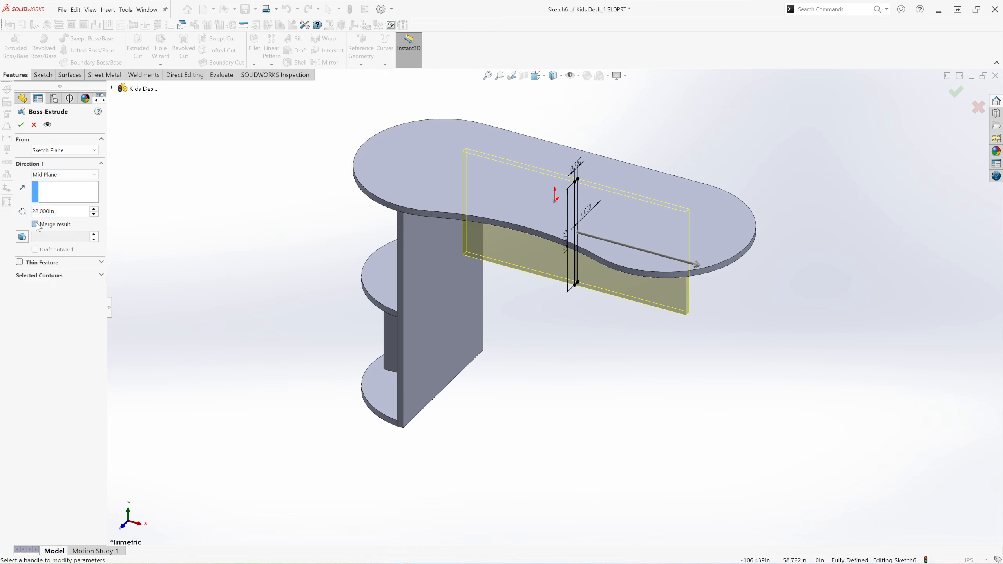
{"action": "left_click", "coordinate": [21, 126]}
Examine from the front how the rear under-desktop panel meets the leg panel, and check the whole desk in trimetric view.
{"action": "left_click", "coordinate": [537, 75]}
{"action": "left_click", "coordinate": [549, 113]}
{"action": "scroll", "coordinate": [395, 312], "scroll_direction": "down", "scroll_amount": 6}
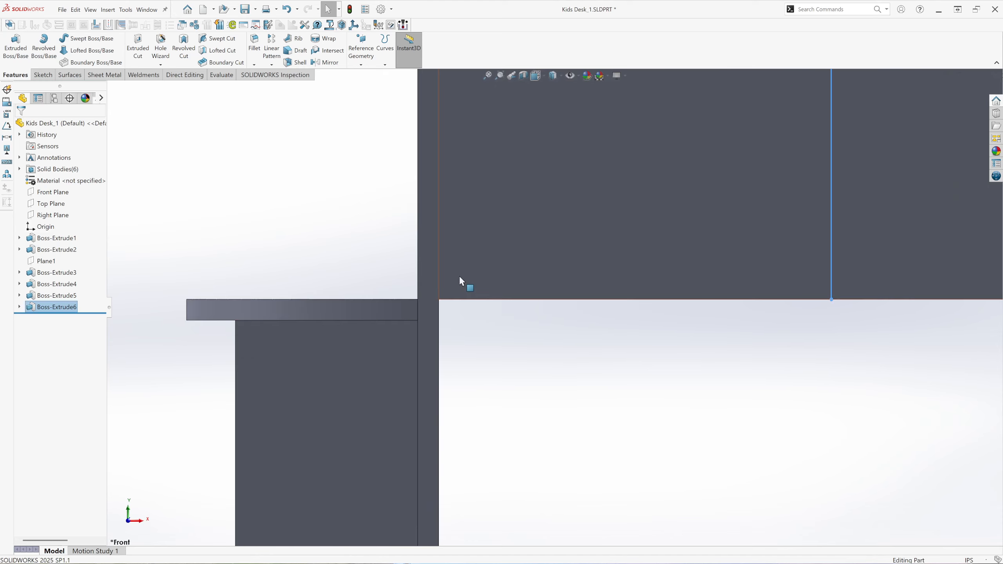
{"action": "scroll", "coordinate": [419, 371], "scroll_direction": "up", "scroll_amount": 8}
{"action": "middle_click_drag", "start_coordinate": [734, 282], "coordinate": [665, 331]}
{"action": "left_click", "coordinate": [537, 76]}
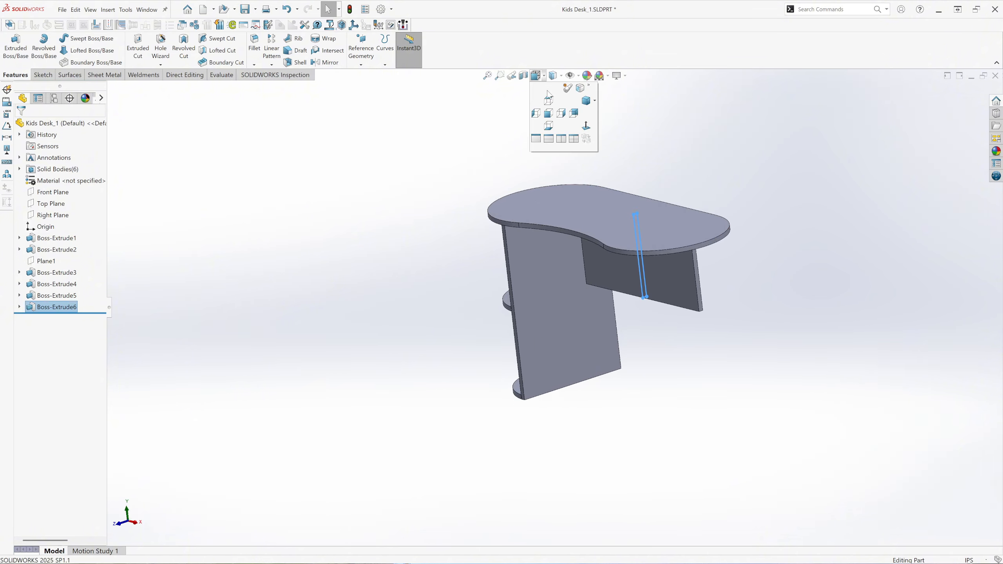
{"action": "left_click", "coordinate": [590, 104]}
{"action": "left_click", "coordinate": [225, 227]}
{"action": "scroll", "coordinate": [384, 314], "scroll_direction": "up", "scroll_amount": 2}
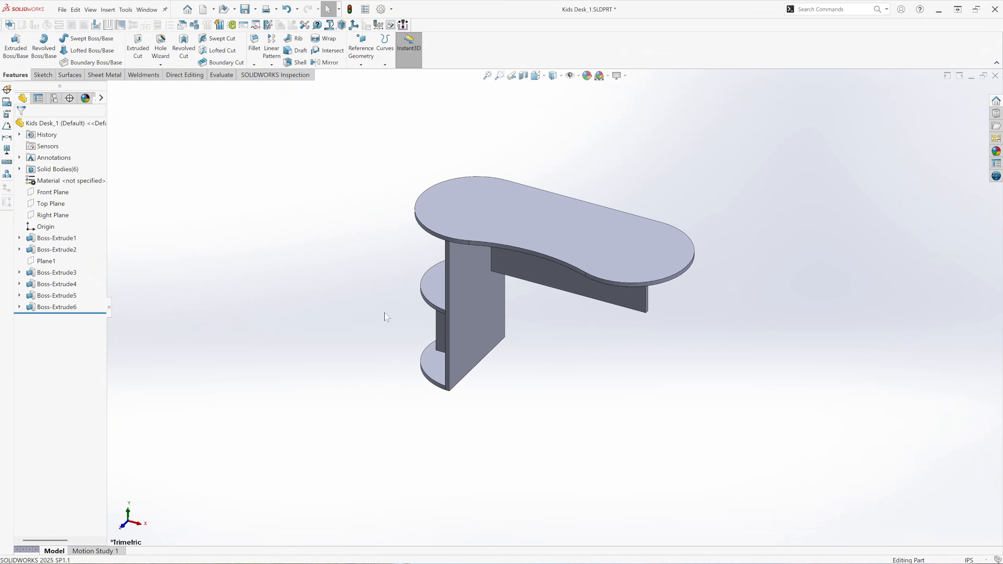
{"action": "scroll", "coordinate": [591, 264], "scroll_direction": "down", "scroll_amount": 2}
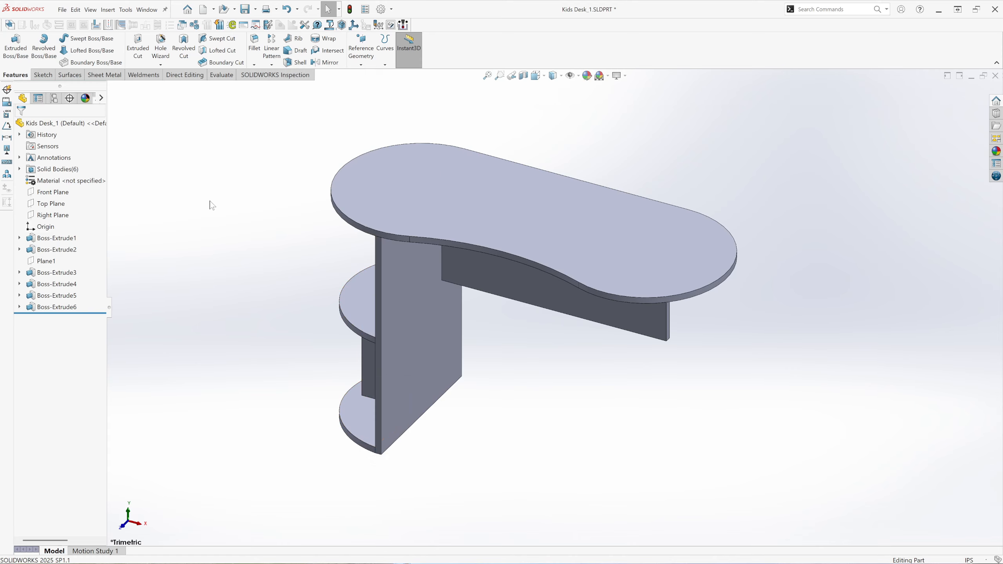
Mirror the leg panel, shelf, base and support panel bodies about the Right Plane, without merging solids.
{"action": "left_click", "coordinate": [325, 63]}
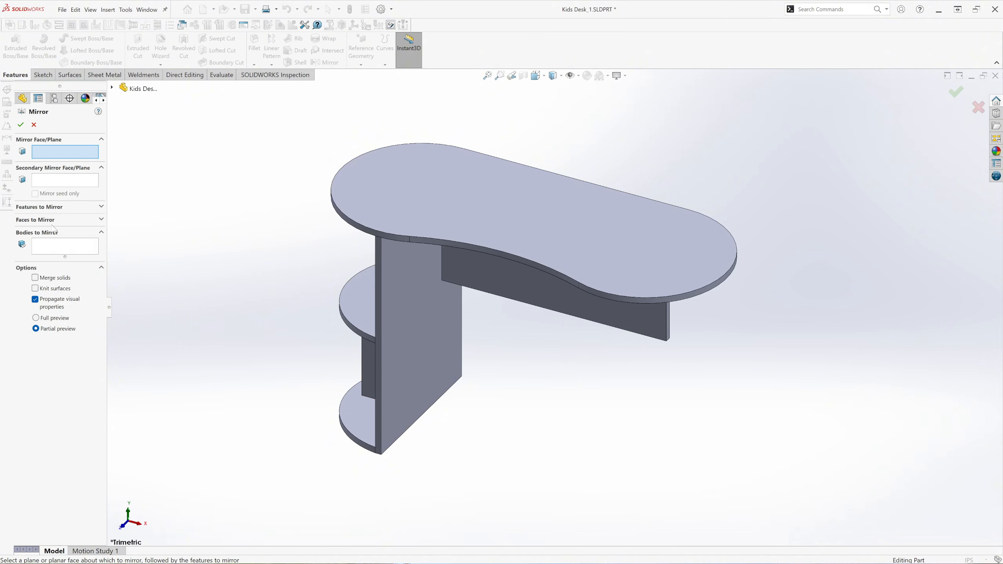
{"action": "left_click", "coordinate": [112, 88]}
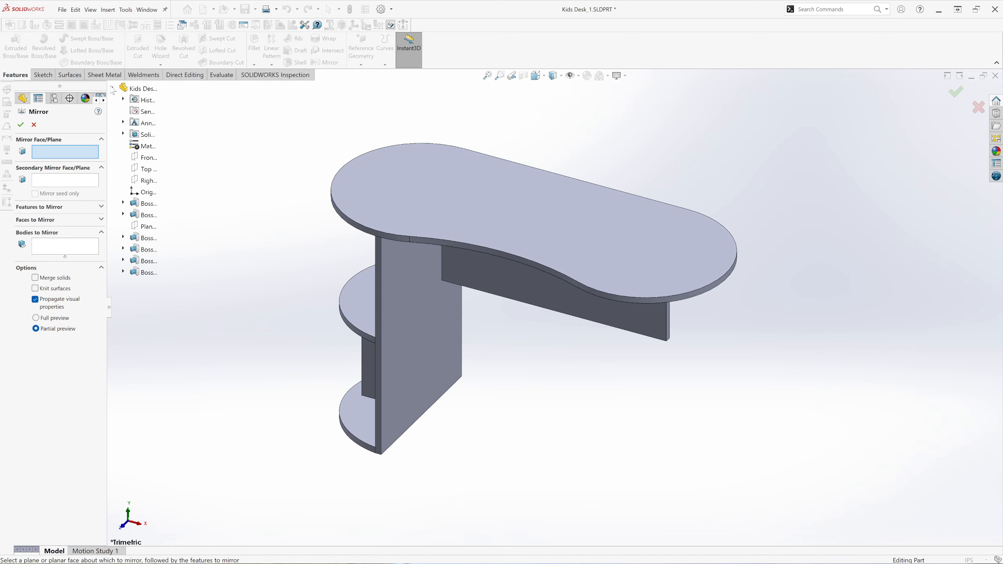
{"action": "left_click", "coordinate": [158, 181]}
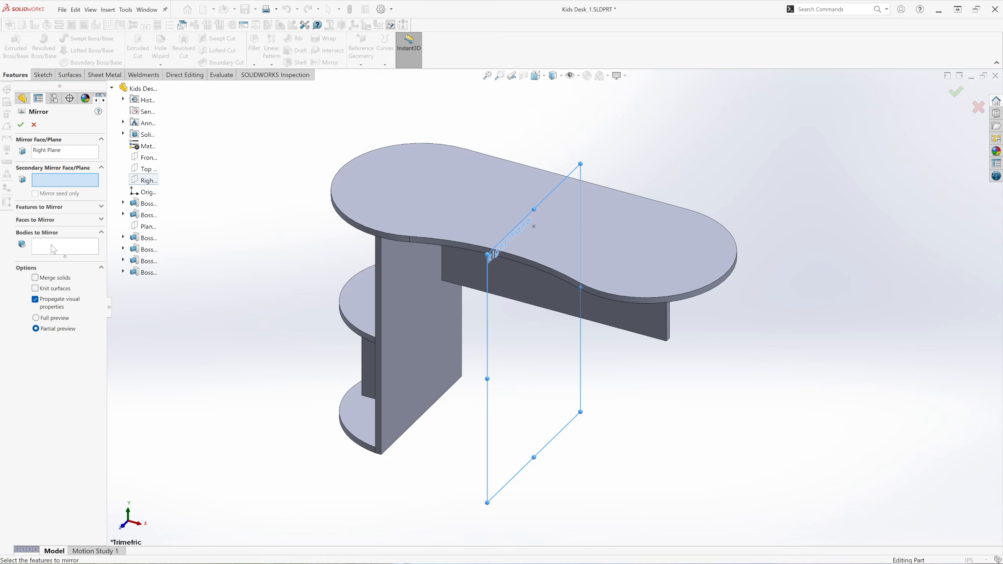
{"action": "left_click", "coordinate": [54, 249]}
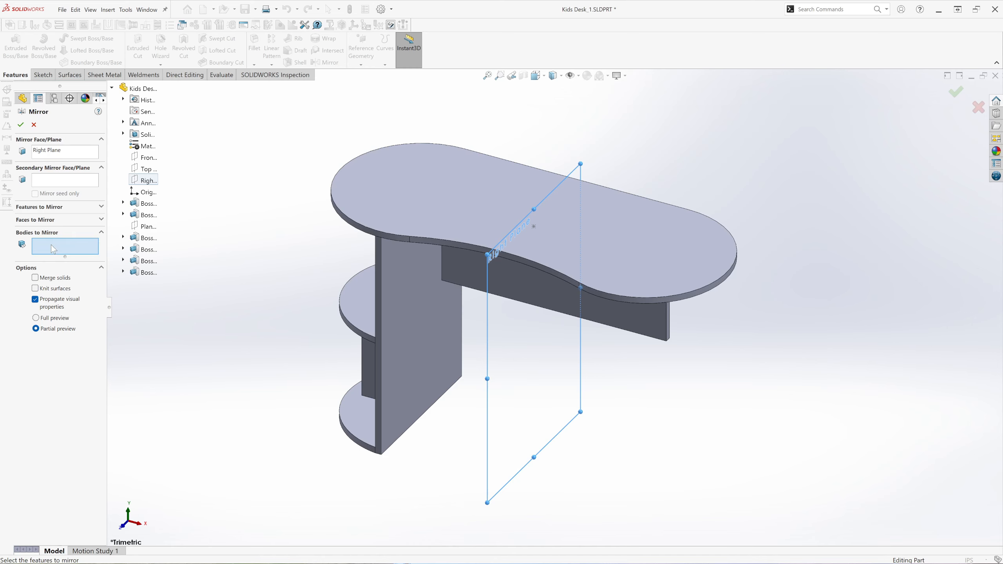
{"action": "left_click", "coordinate": [409, 301]}
{"action": "left_click", "coordinate": [359, 306]}
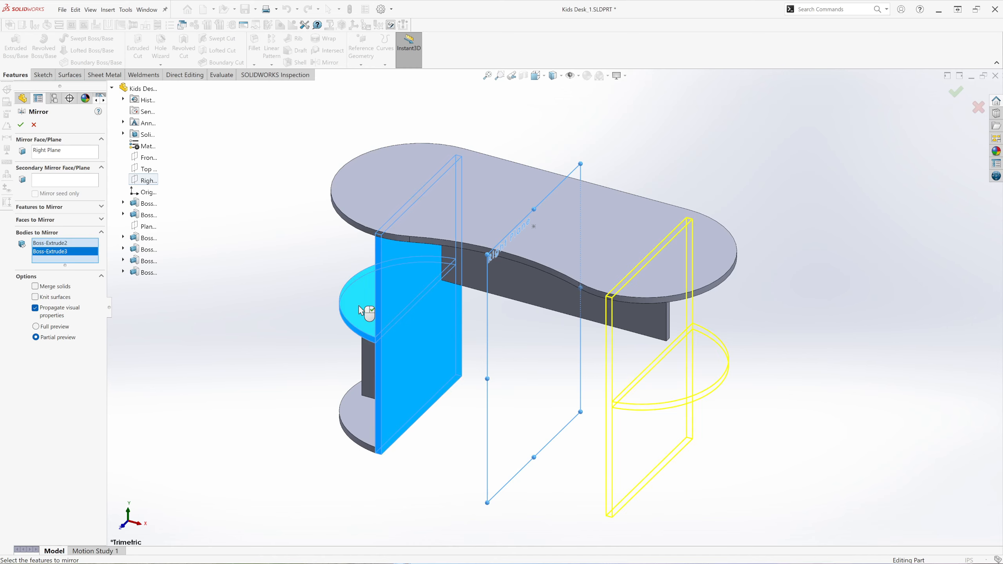
{"action": "left_click", "coordinate": [366, 432]}
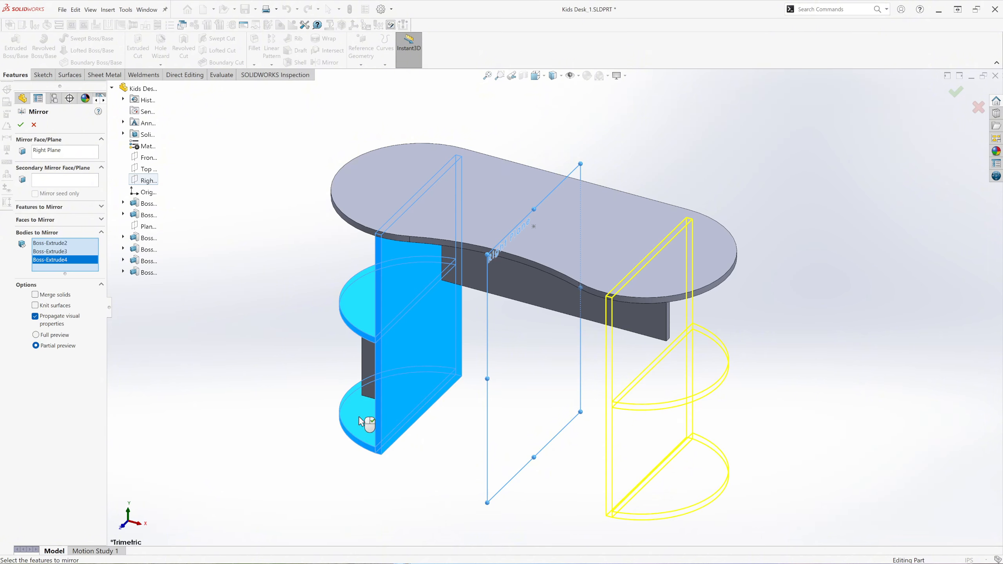
{"action": "left_click", "coordinate": [369, 362]}
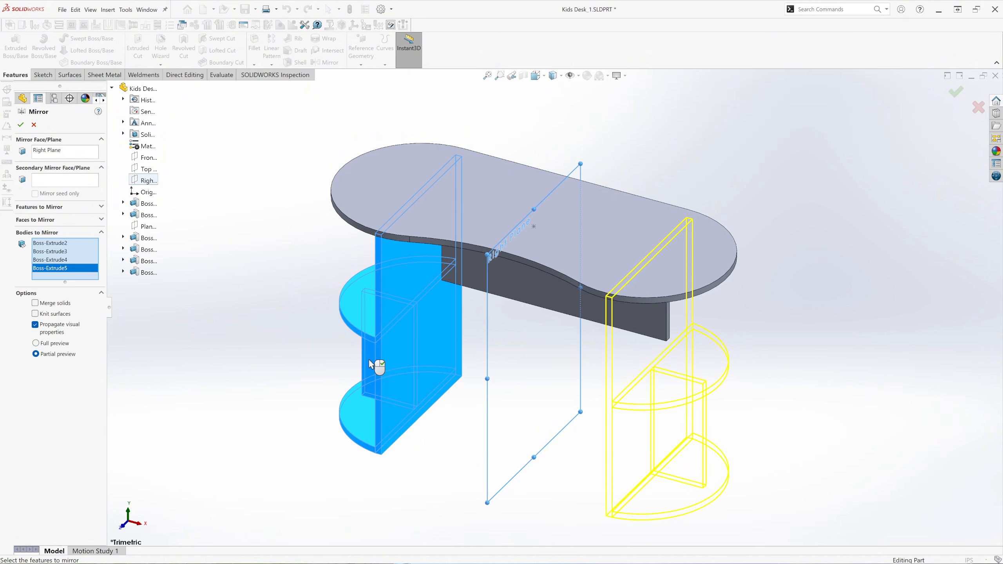
{"action": "left_click", "coordinate": [21, 126]}
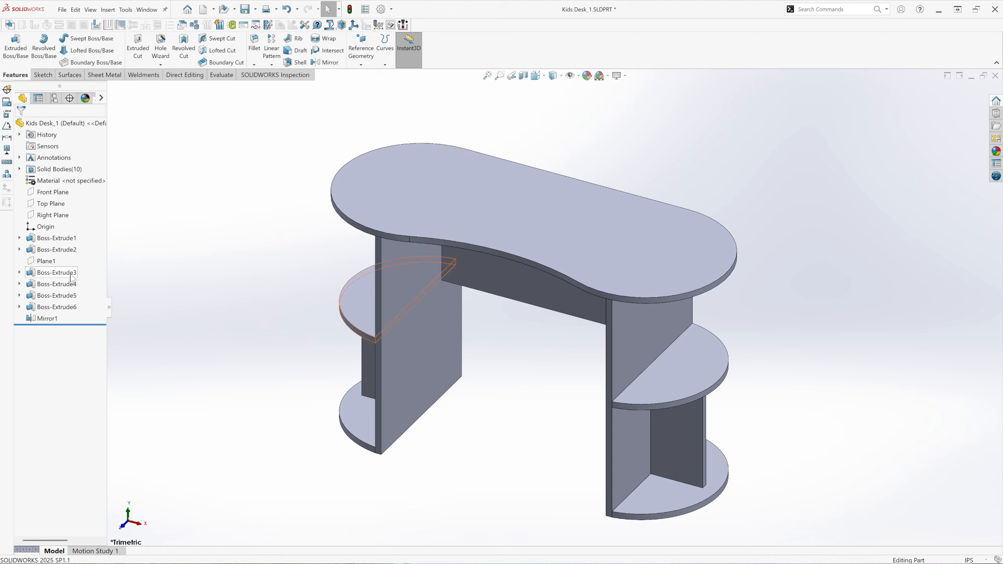
Assign Beech from the Woods category as the part's material.
{"action": "right_click", "coordinate": [69, 182]}
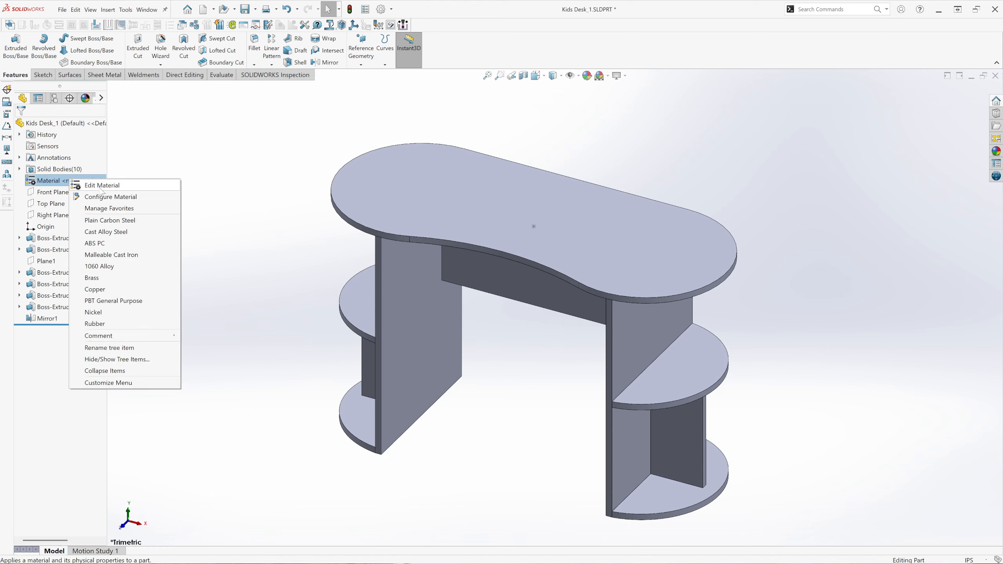
{"action": "left_click", "coordinate": [102, 189]}
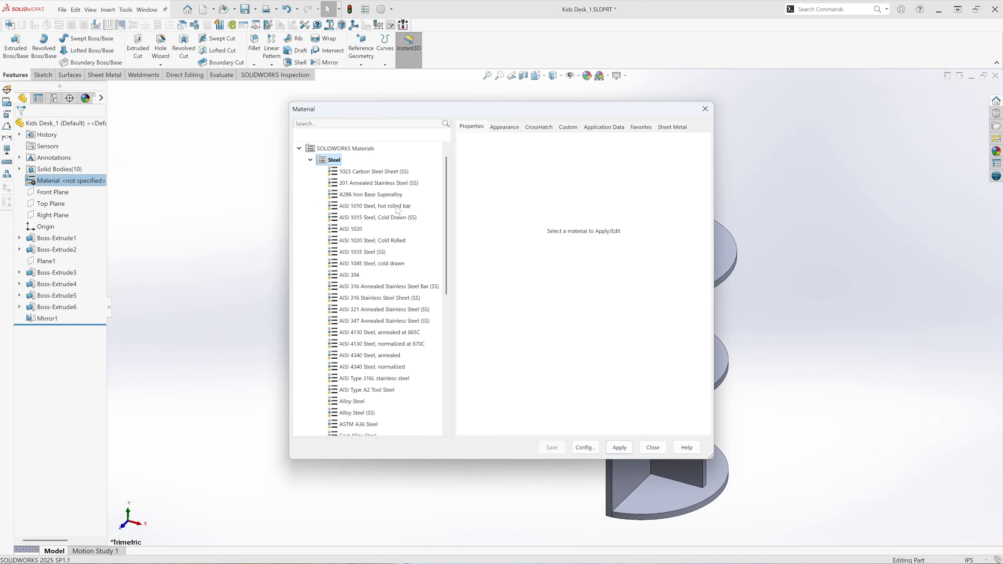
{"action": "left_click", "coordinate": [311, 160]}
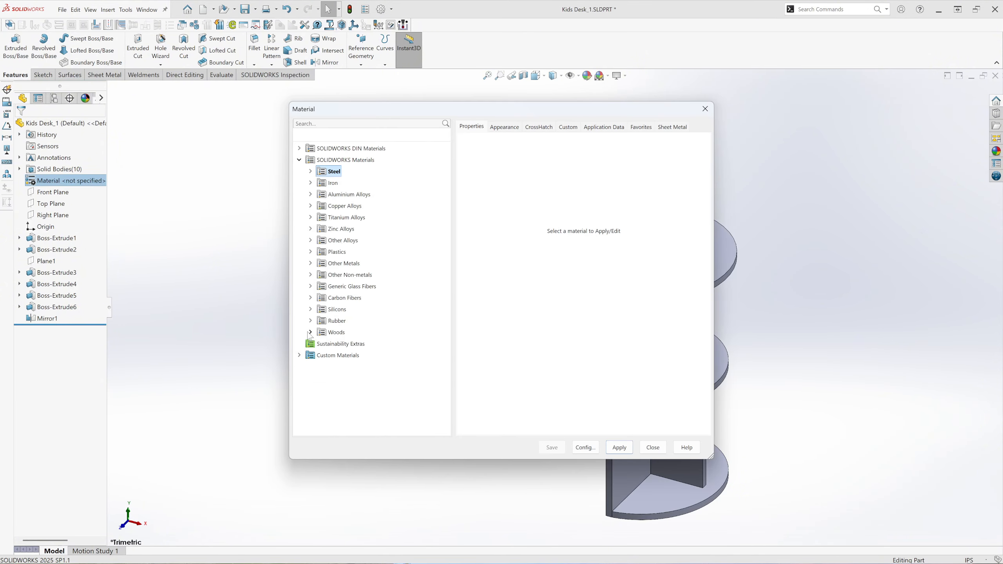
{"action": "left_click", "coordinate": [311, 332]}
{"action": "scroll", "coordinate": [394, 365], "scroll_direction": "down", "scroll_amount": 1}
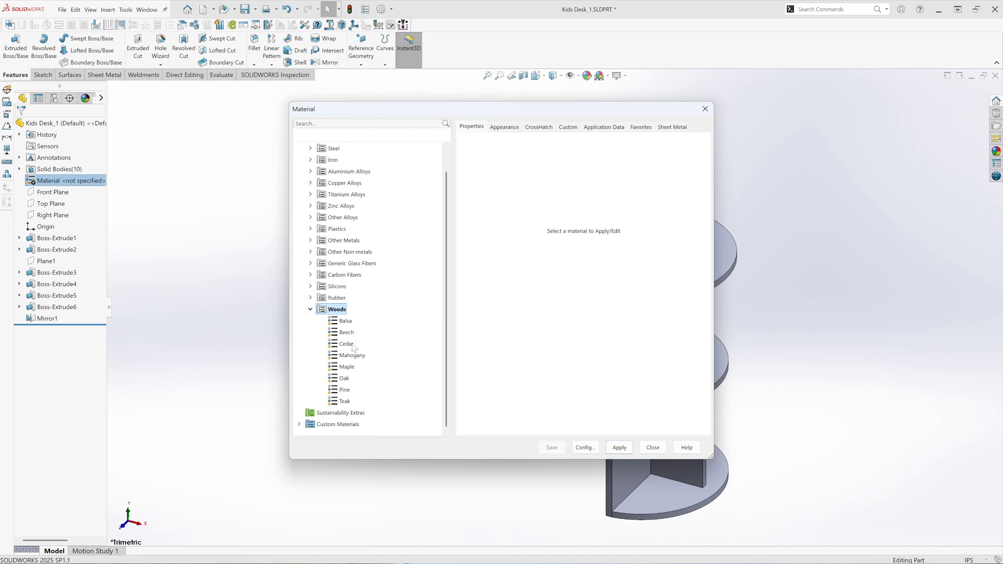
{"action": "left_click", "coordinate": [344, 333]}
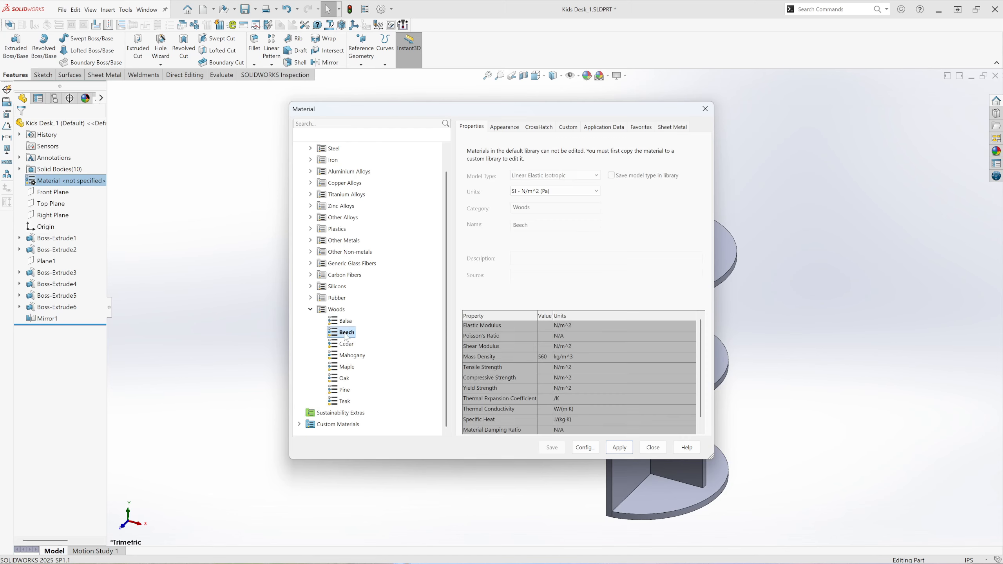
{"action": "left_click", "coordinate": [619, 448]}
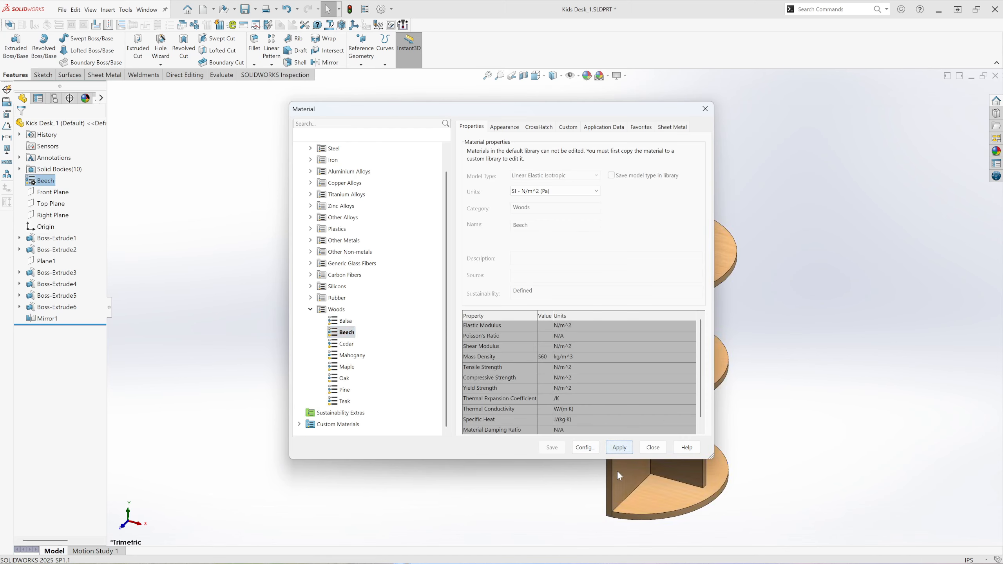
{"action": "left_click", "coordinate": [652, 450]}
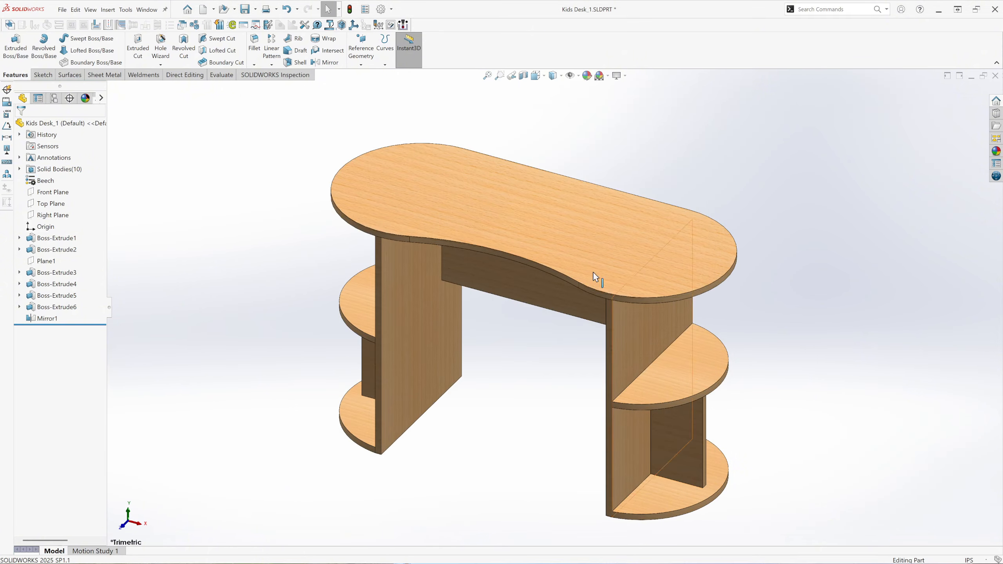
Turn on RealView Graphics and apply the Plain White scene.
{"action": "left_click", "coordinate": [625, 77]}
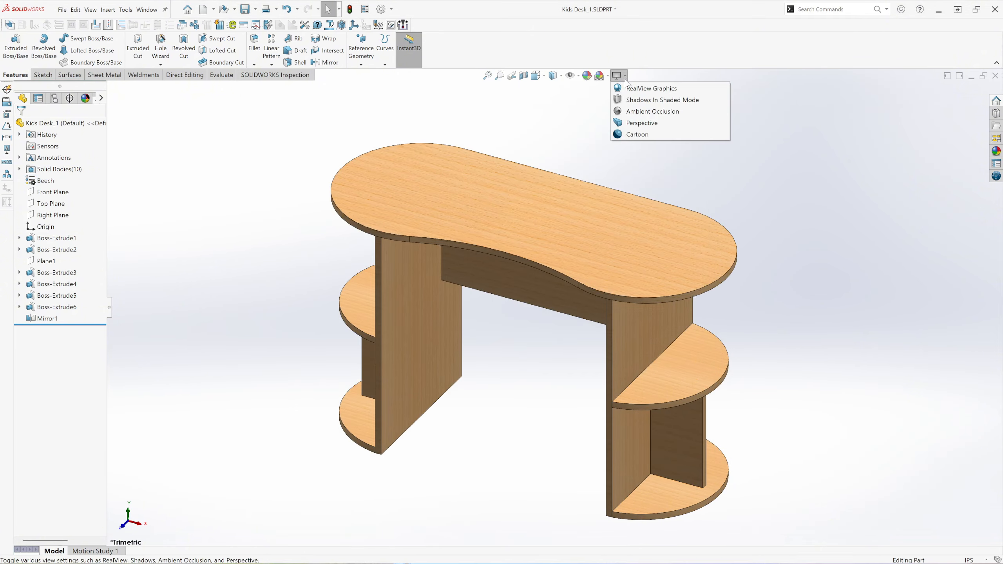
{"action": "left_click", "coordinate": [648, 89]}
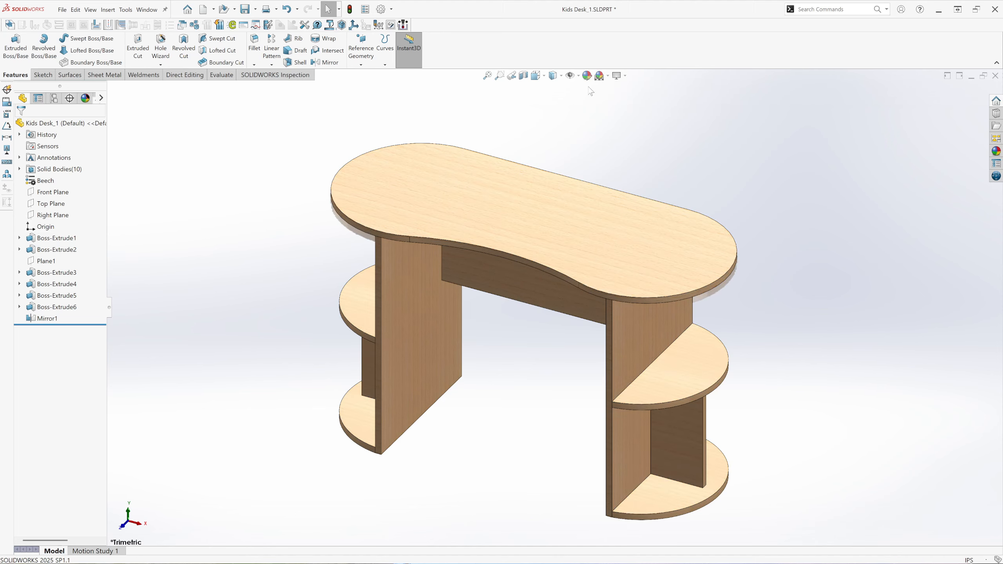
{"action": "left_click", "coordinate": [601, 76]}
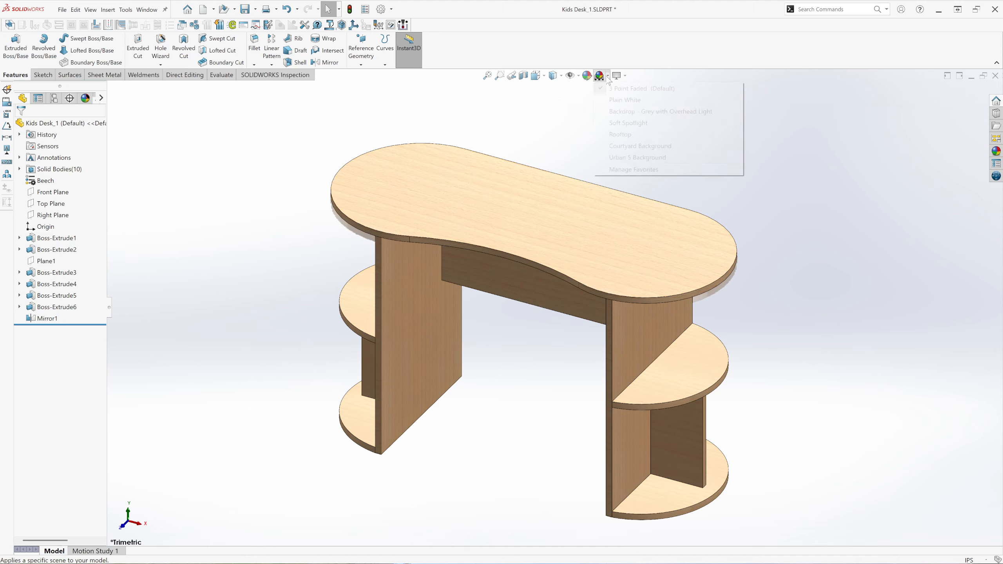
{"action": "left_click", "coordinate": [626, 101]}
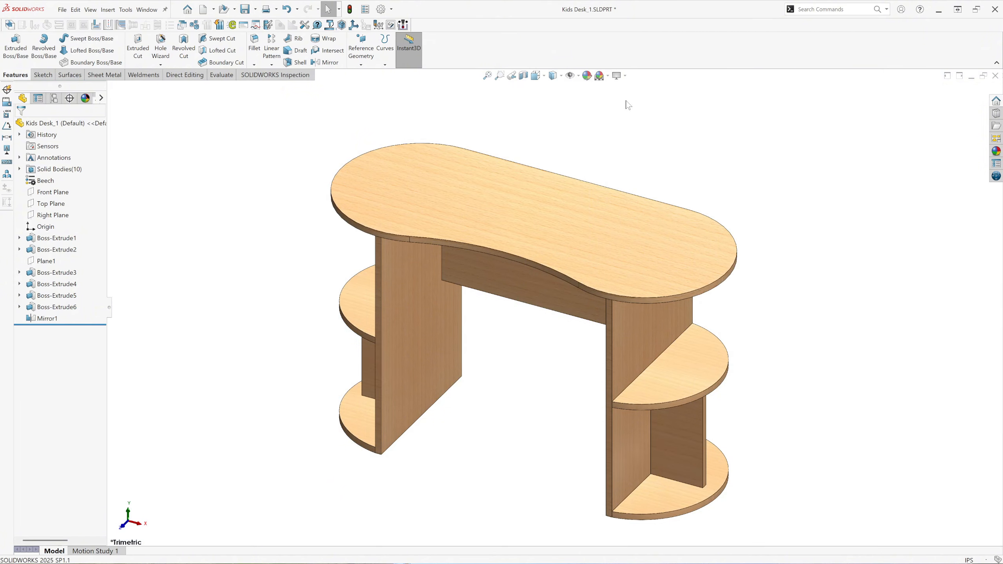
Inspect the completed desk in the front, top, bottom, right, isometric and trimetric views.
{"action": "left_click", "coordinate": [536, 75]}
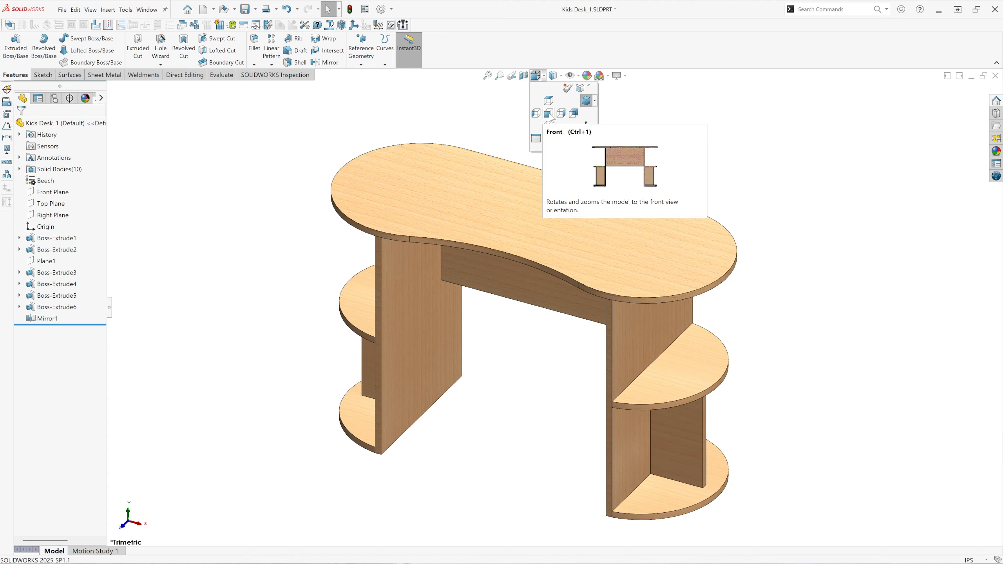
{"action": "left_click", "coordinate": [549, 115]}
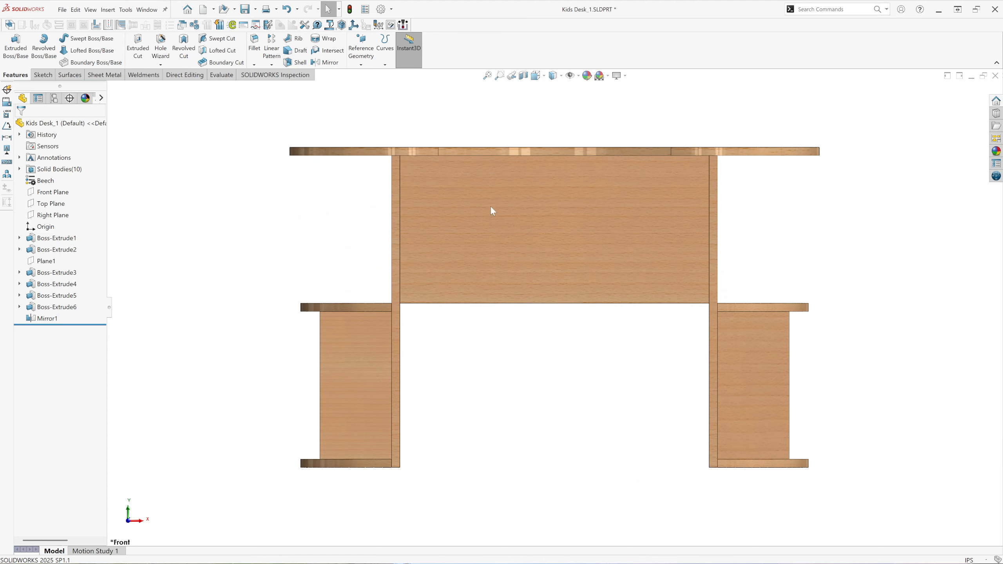
{"action": "left_click", "coordinate": [544, 77]}
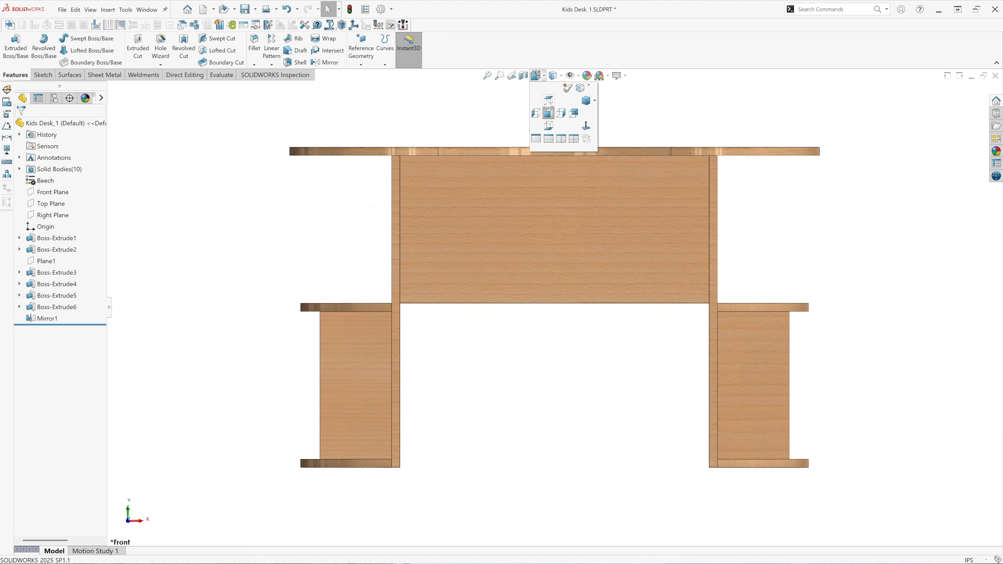
{"action": "left_click", "coordinate": [548, 101]}
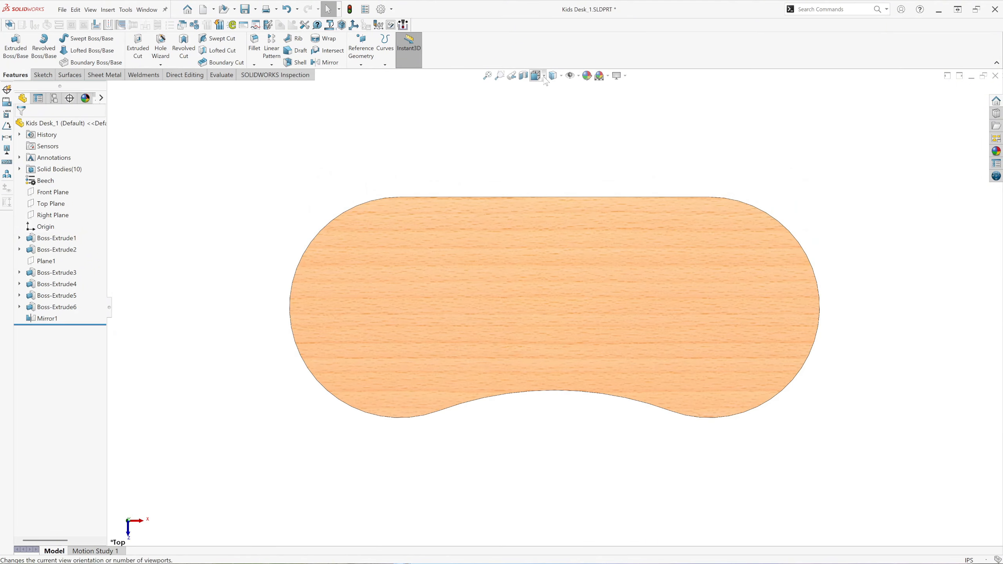
{"action": "left_click", "coordinate": [544, 76]}
{"action": "left_click", "coordinate": [550, 132]}
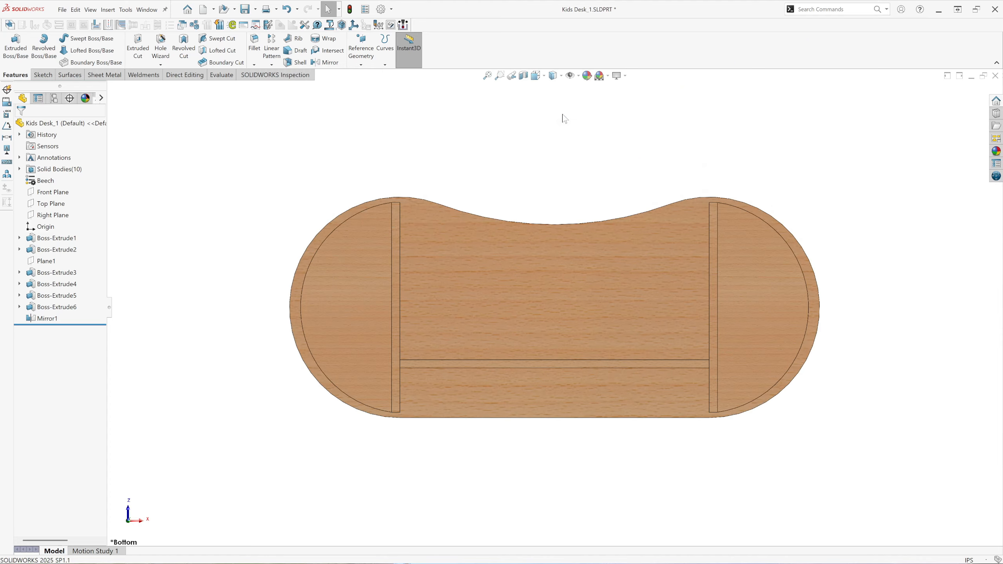
{"action": "key", "text": "ctrl+4"}
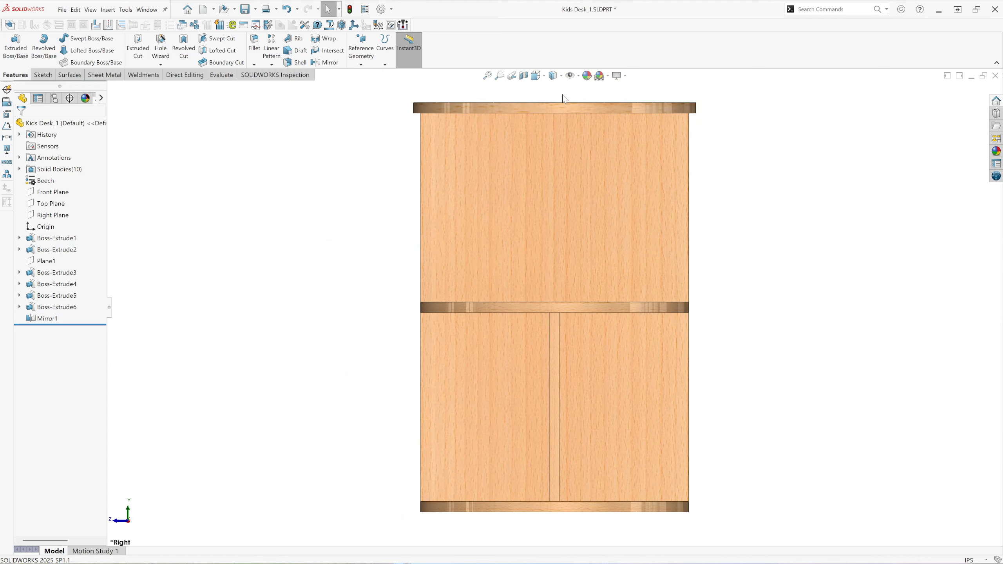
{"action": "mouse_move", "coordinate": [546, 81]}
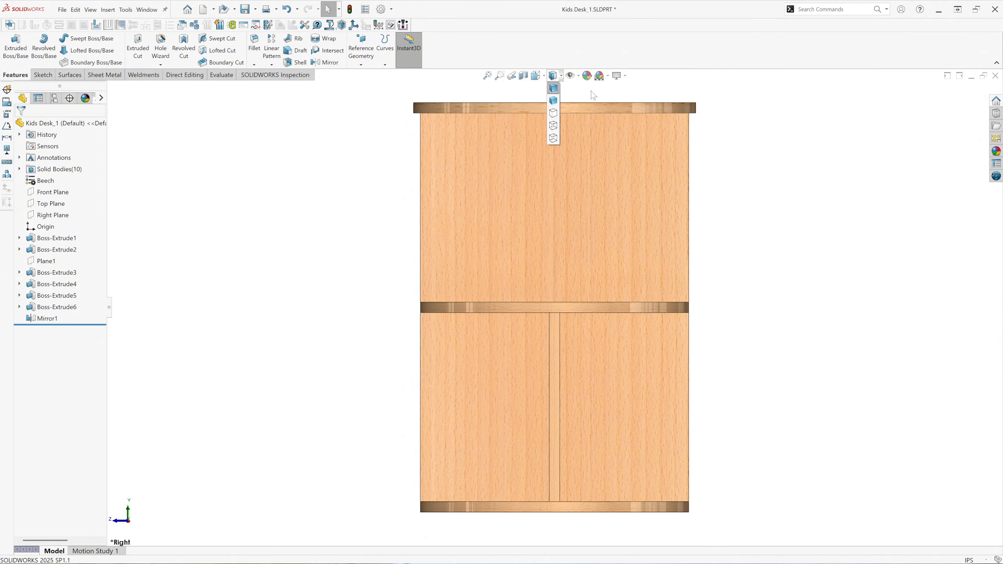
{"action": "left_click", "coordinate": [594, 102]}
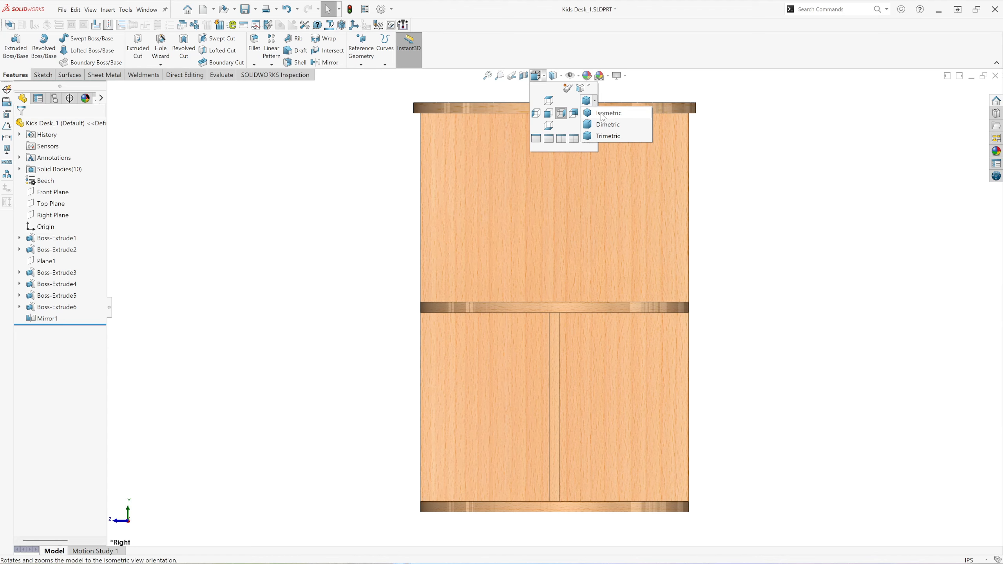
{"action": "left_click", "coordinate": [601, 117]}
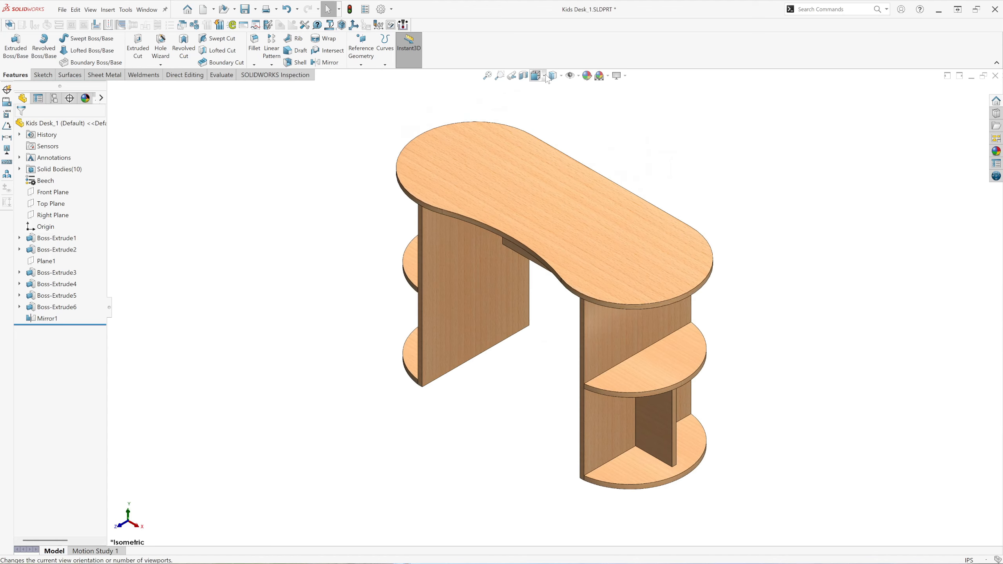
{"action": "left_click", "coordinate": [545, 76]}
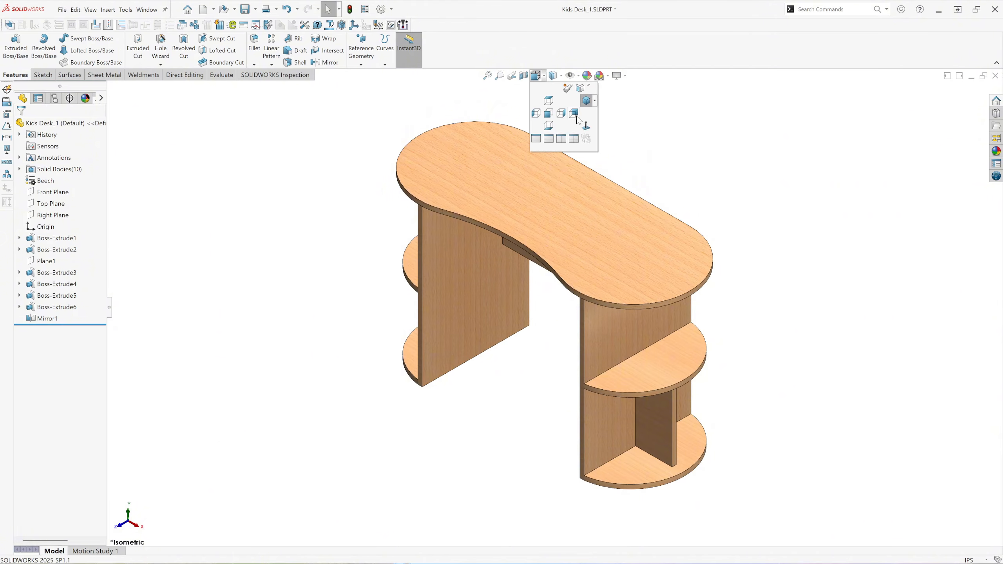
{"action": "left_click", "coordinate": [594, 101]}
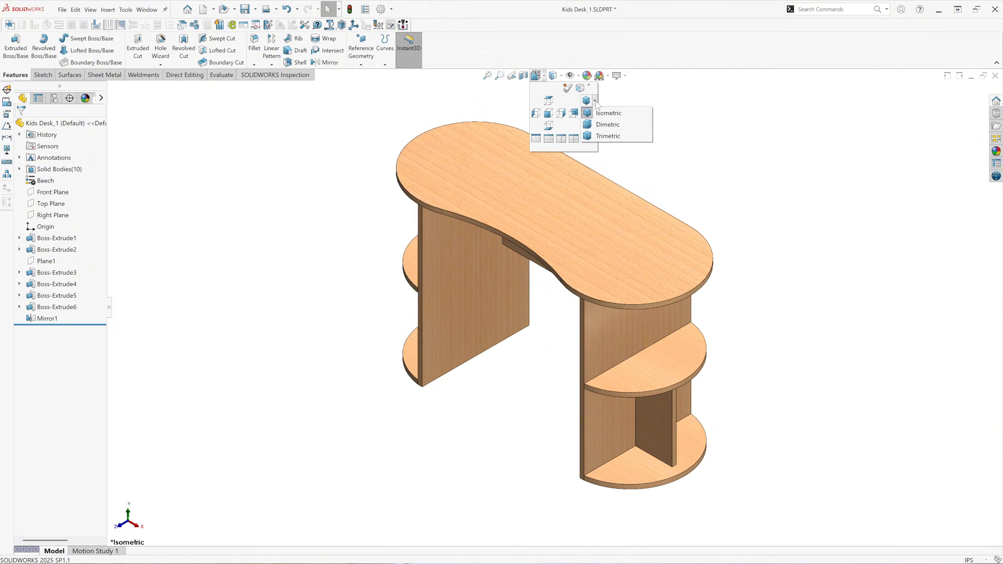
{"action": "left_click", "coordinate": [607, 137]}
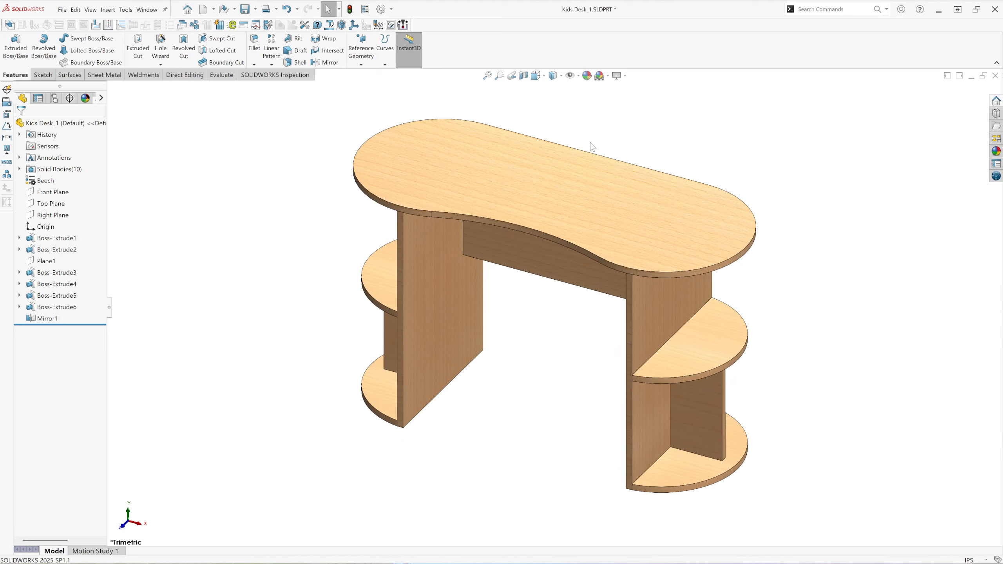